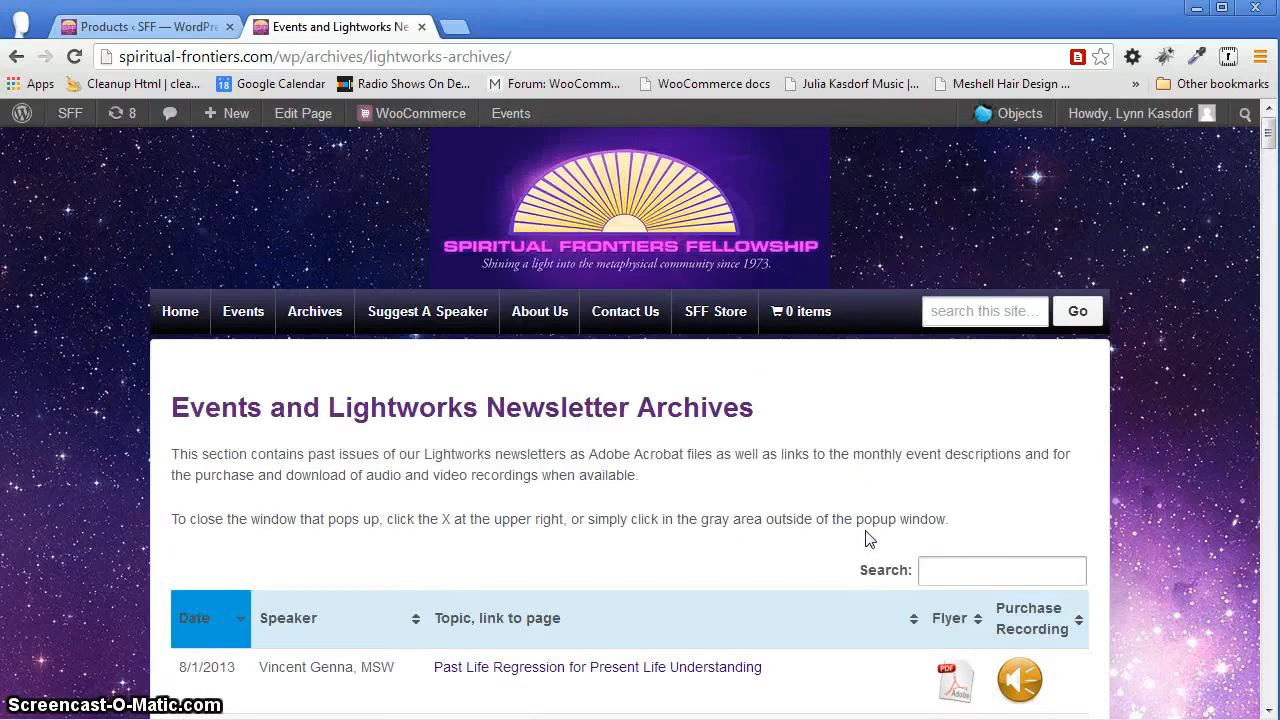
Look over the events archive table and test the Purchase Recording link of the 8/1/2013 event
scroll(868, 540, "down", 1)
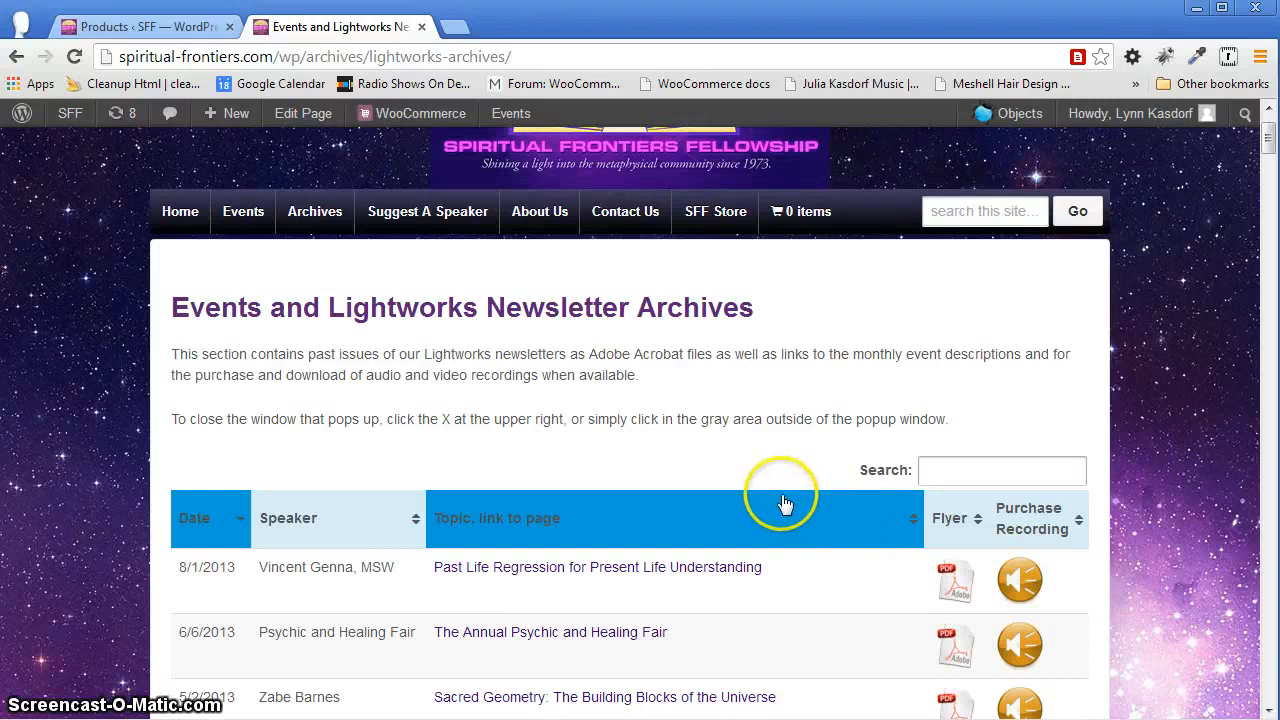
scroll(780, 505, "down", 2)
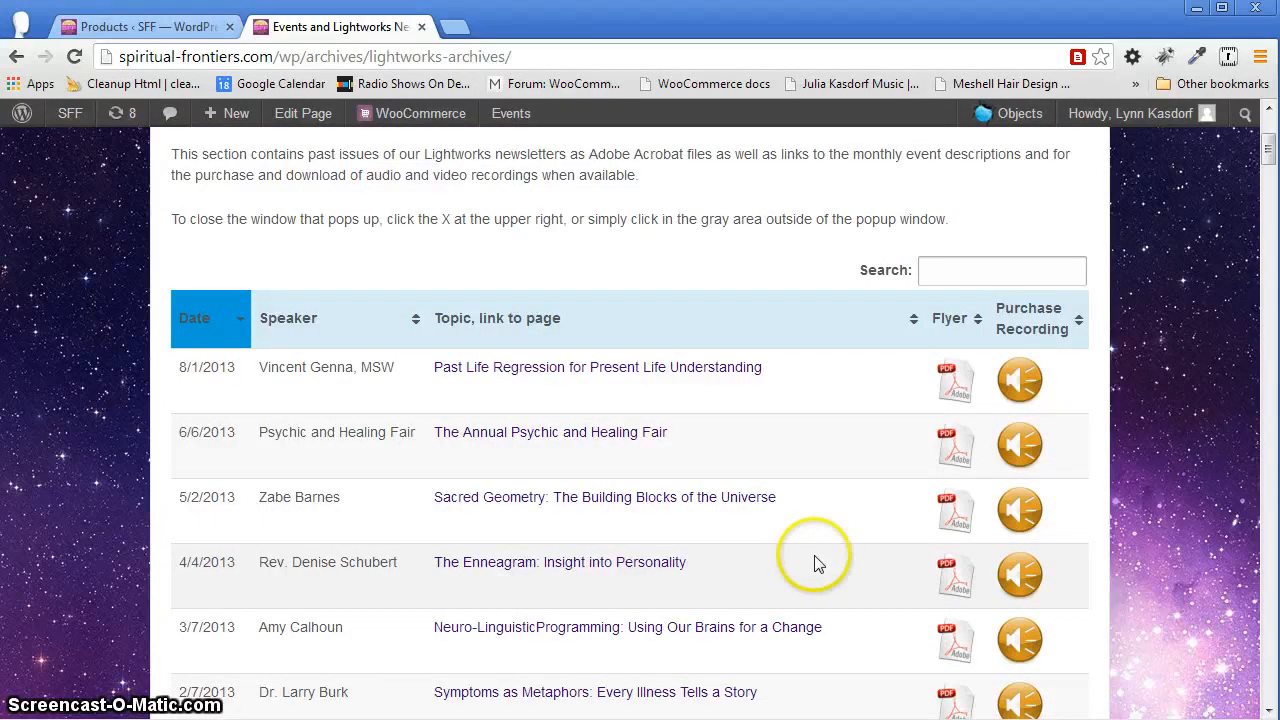
scroll(894, 486, "down", 4)
scroll(896, 488, "up", 7)
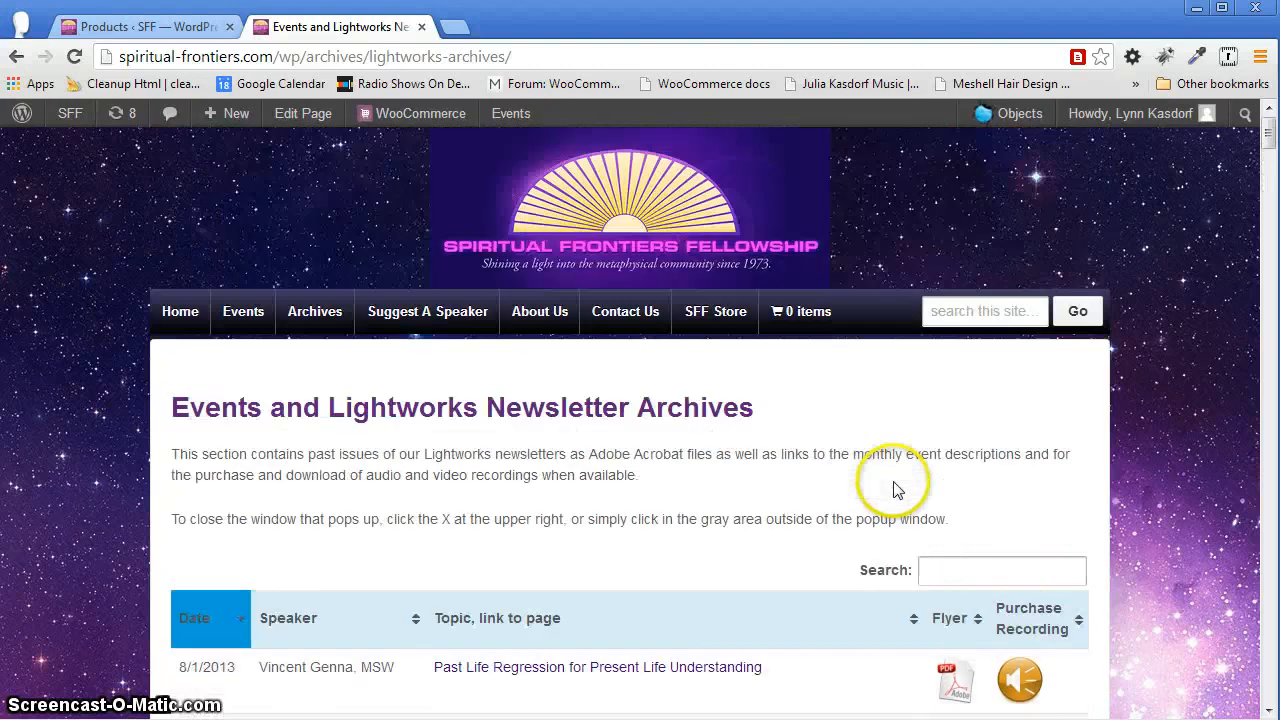
scroll(891, 475, "down", 2)
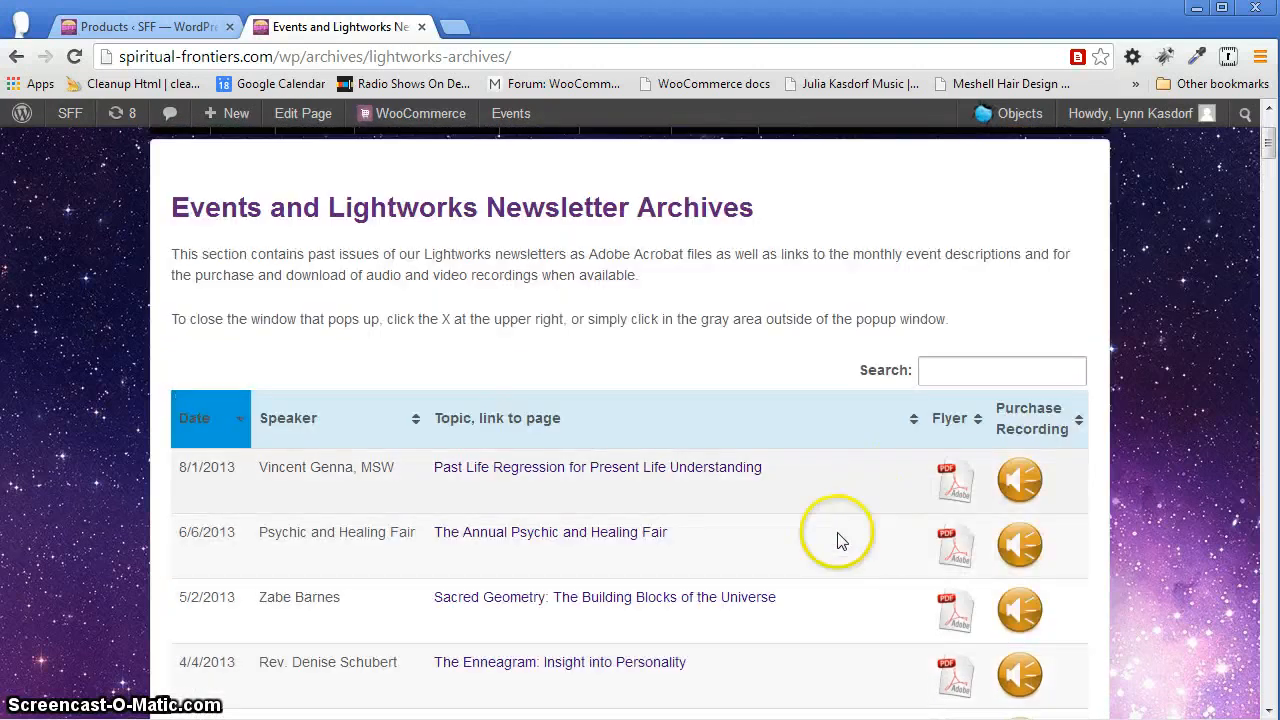
left_click(1020, 488)
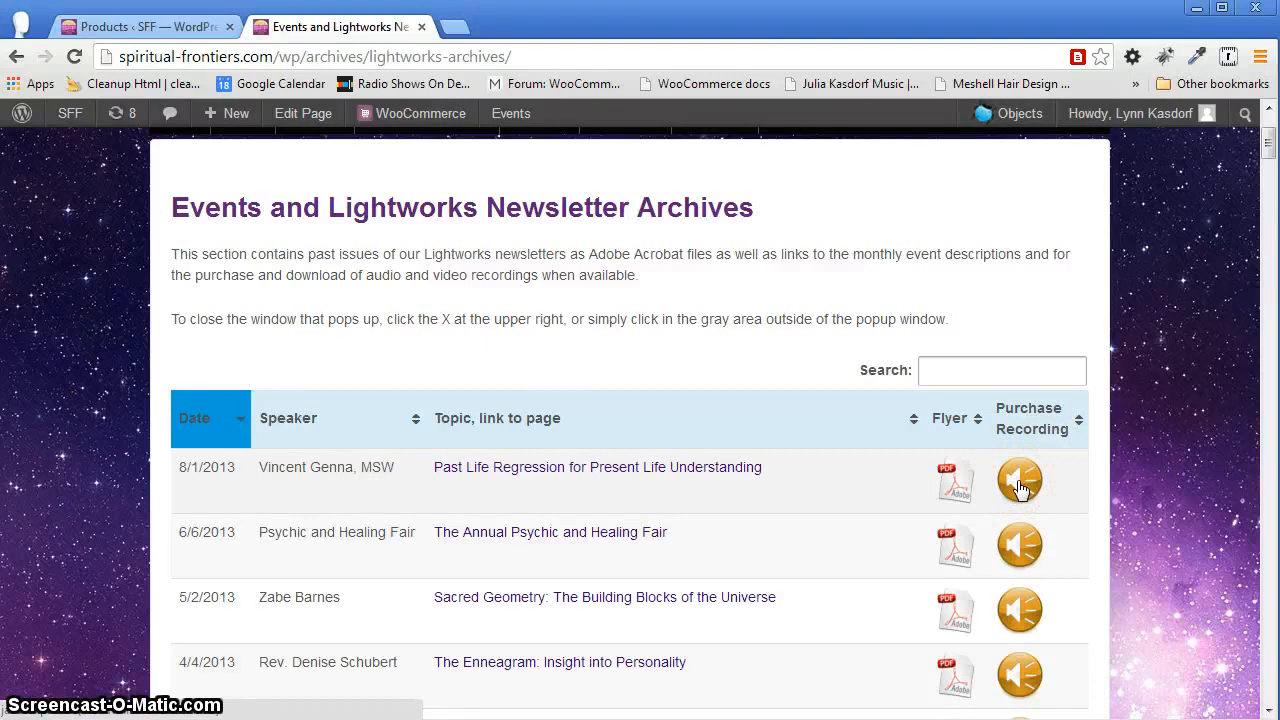
left_click(1020, 488)
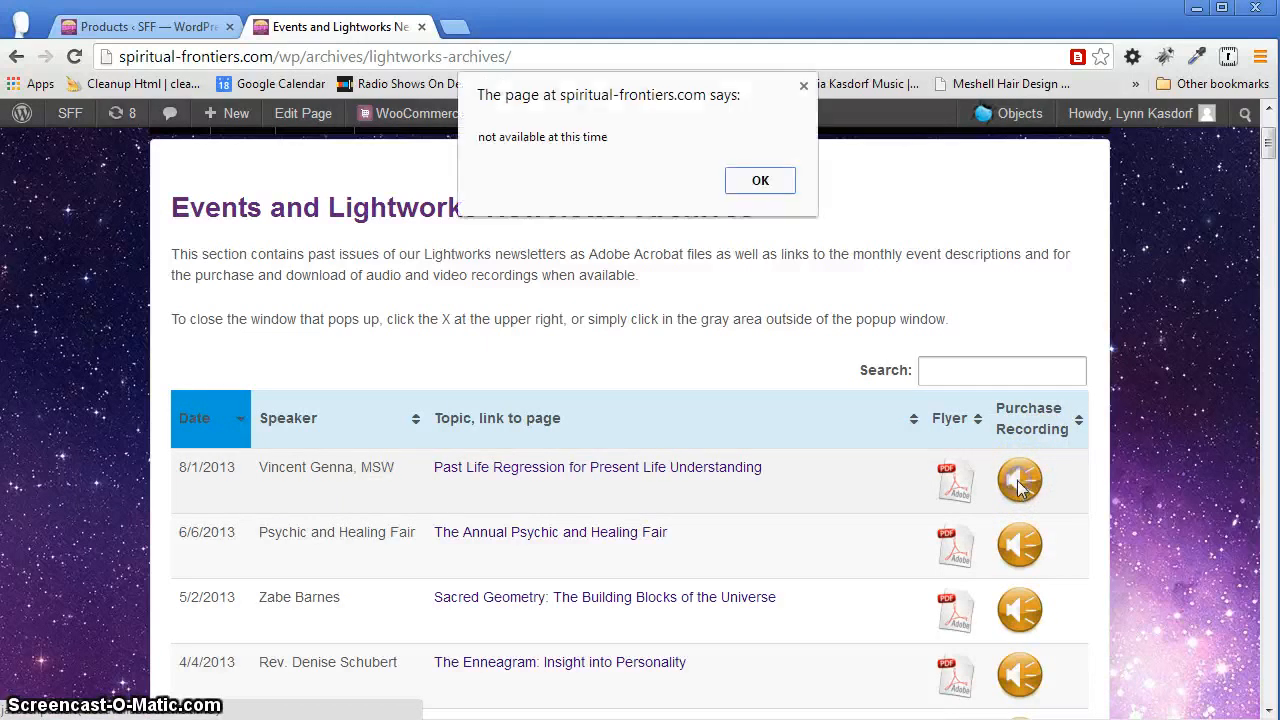
left_click(757, 186)
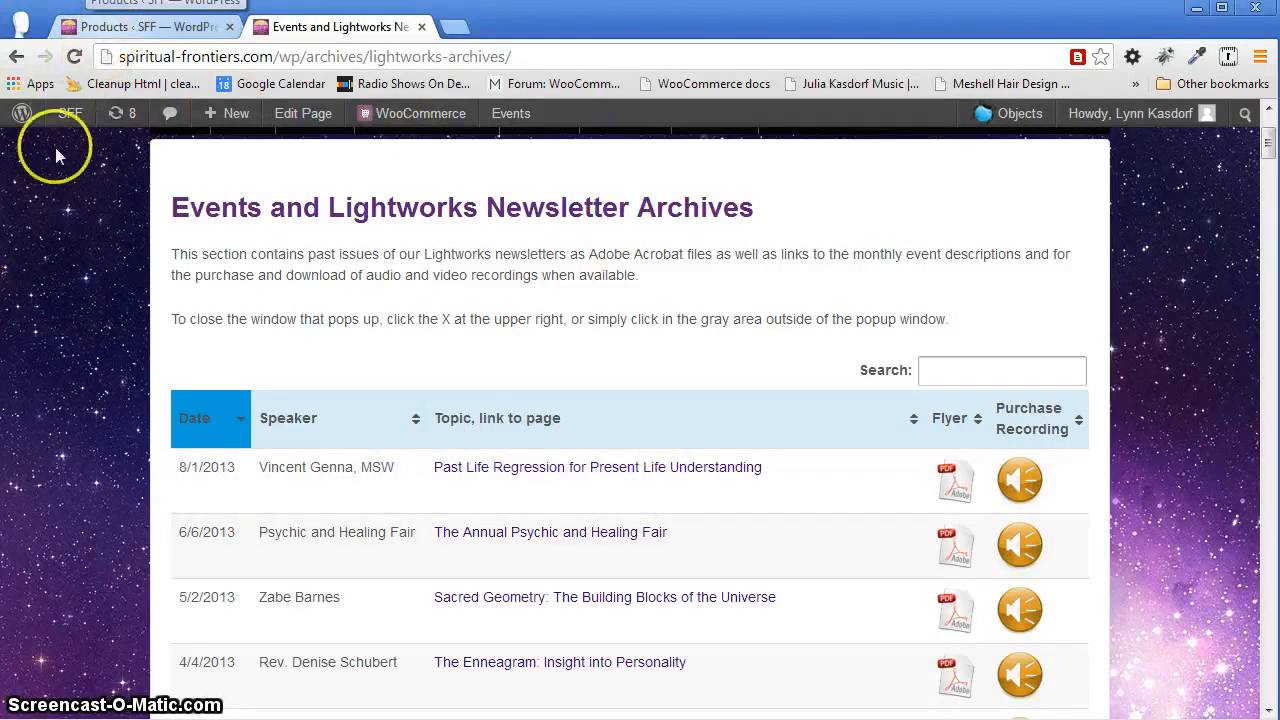
In the WordPress product list, duplicate the audio recording "God and Your Ego Are One! ~ Dec 1, 2011" and look over the copy's description
mouse_move(68, 124)
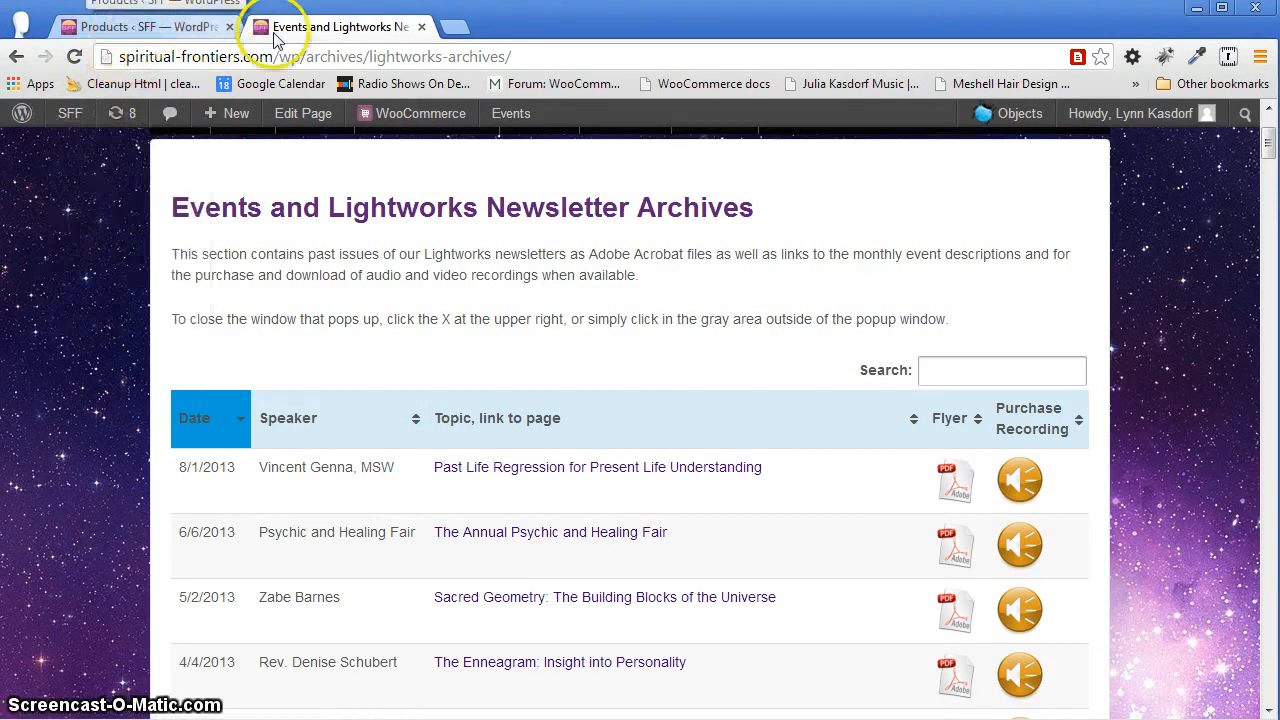
left_click(140, 36)
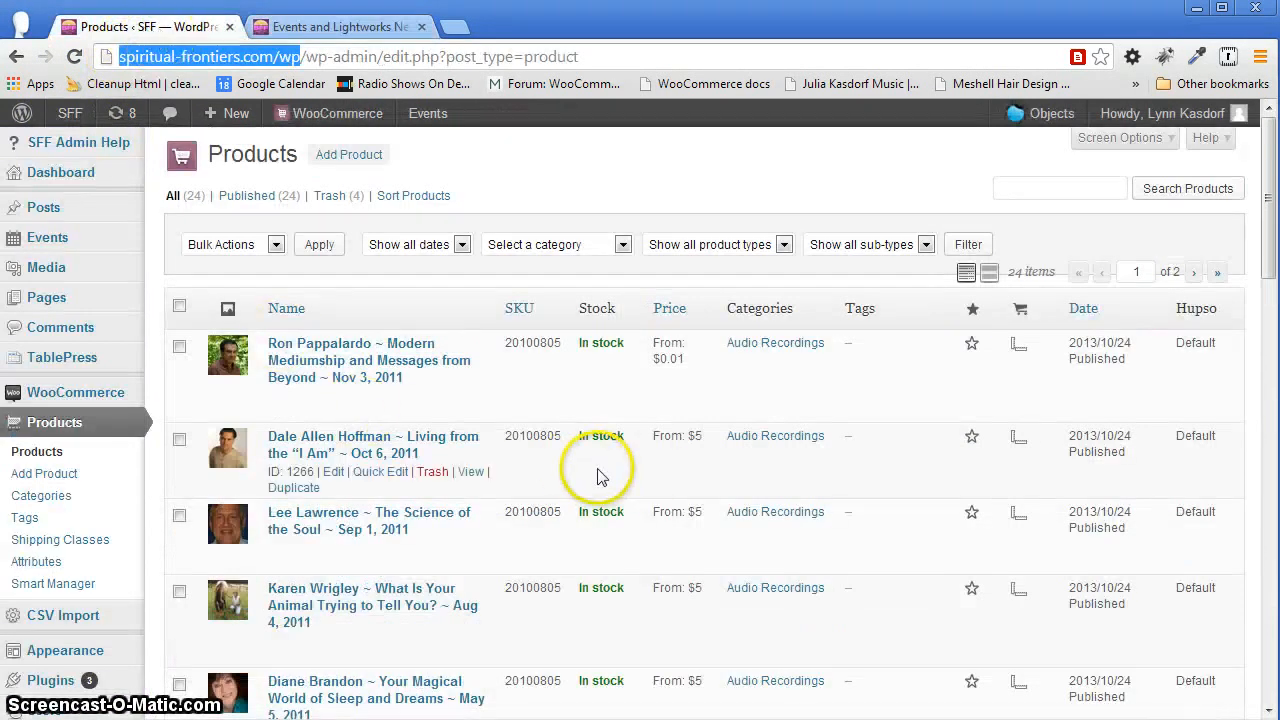
scroll(600, 470, "down", 3)
scroll(606, 468, "down", 2)
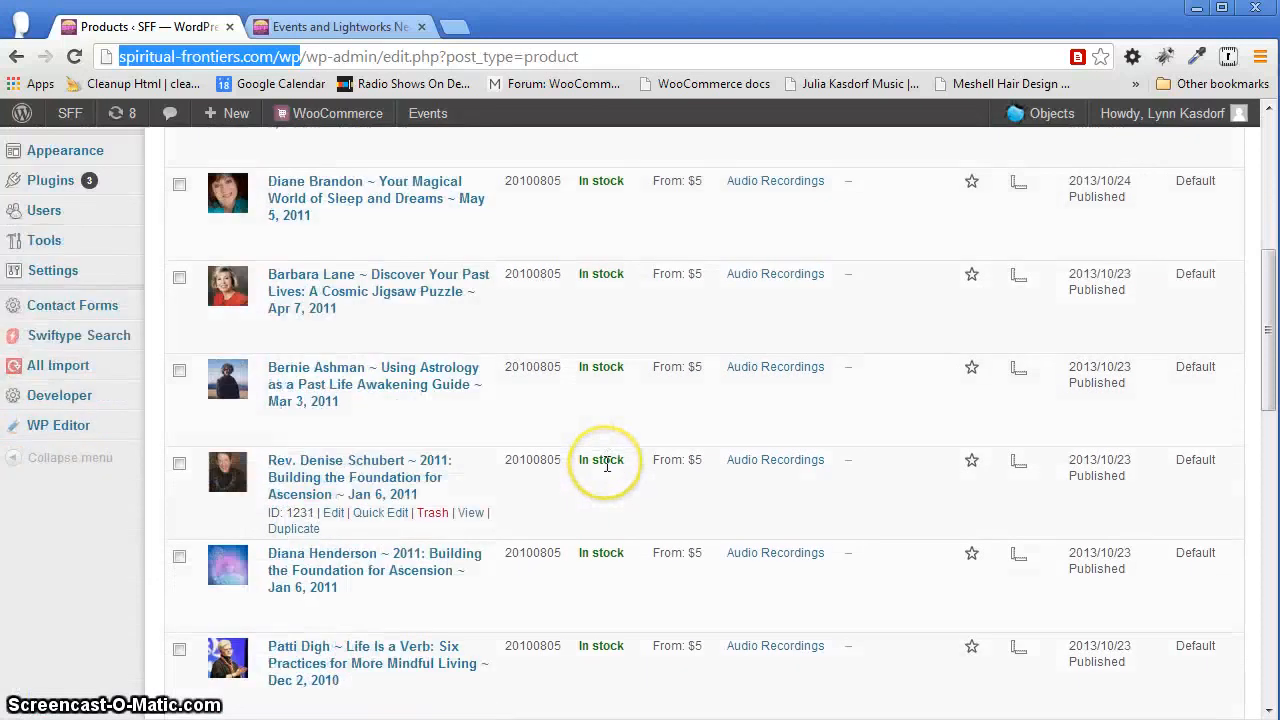
scroll(606, 465, "down", 2)
scroll(606, 465, "down", 3)
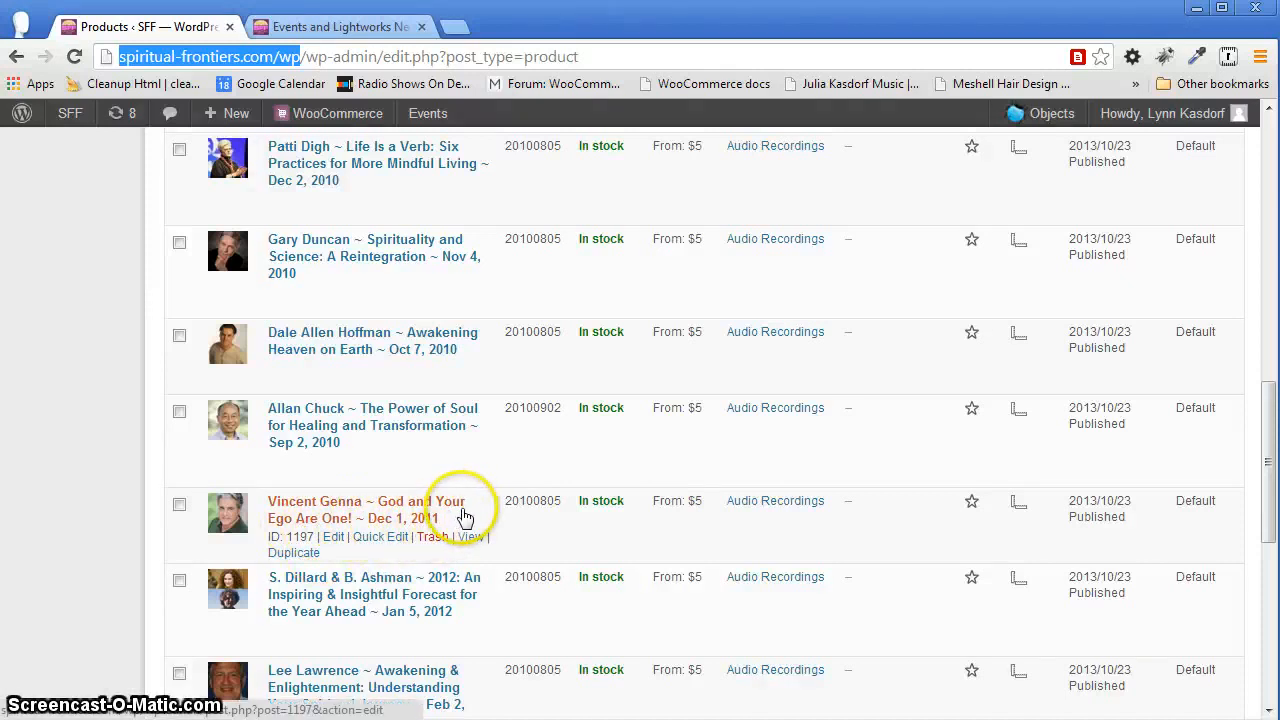
left_click(289, 553)
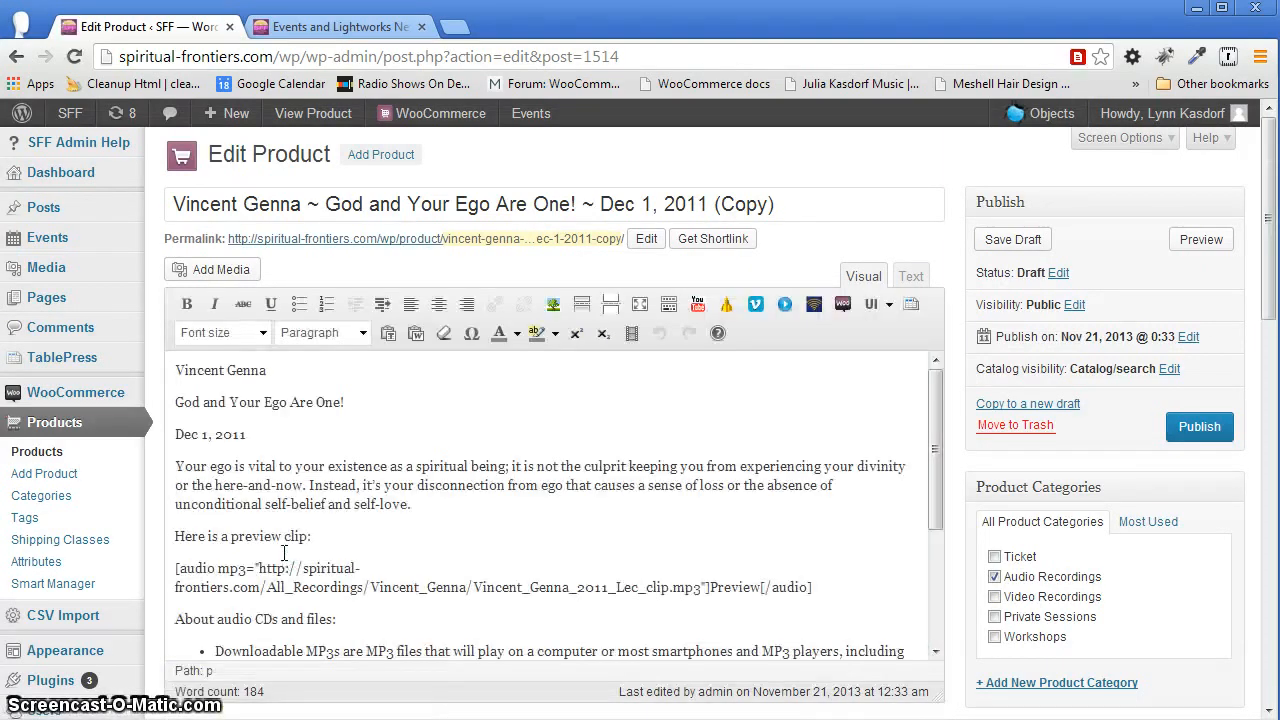
scroll(325, 535, "down", 3)
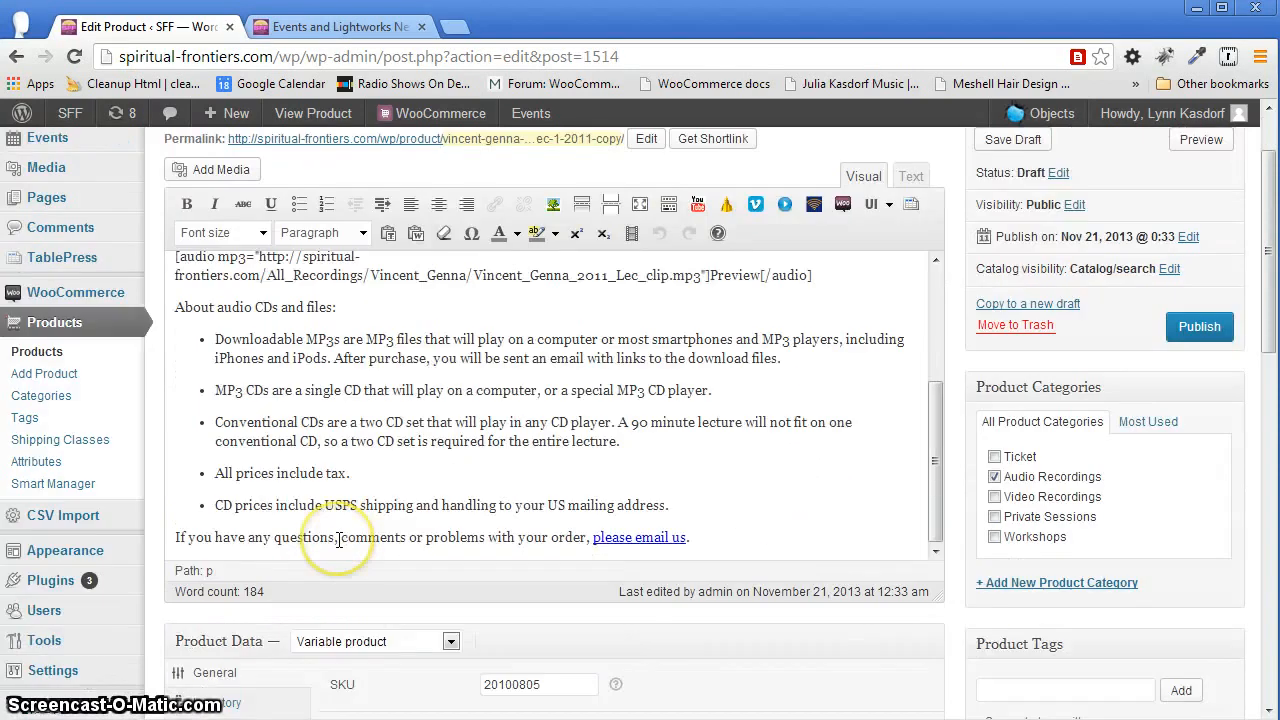
scroll(360, 528, "up", 5)
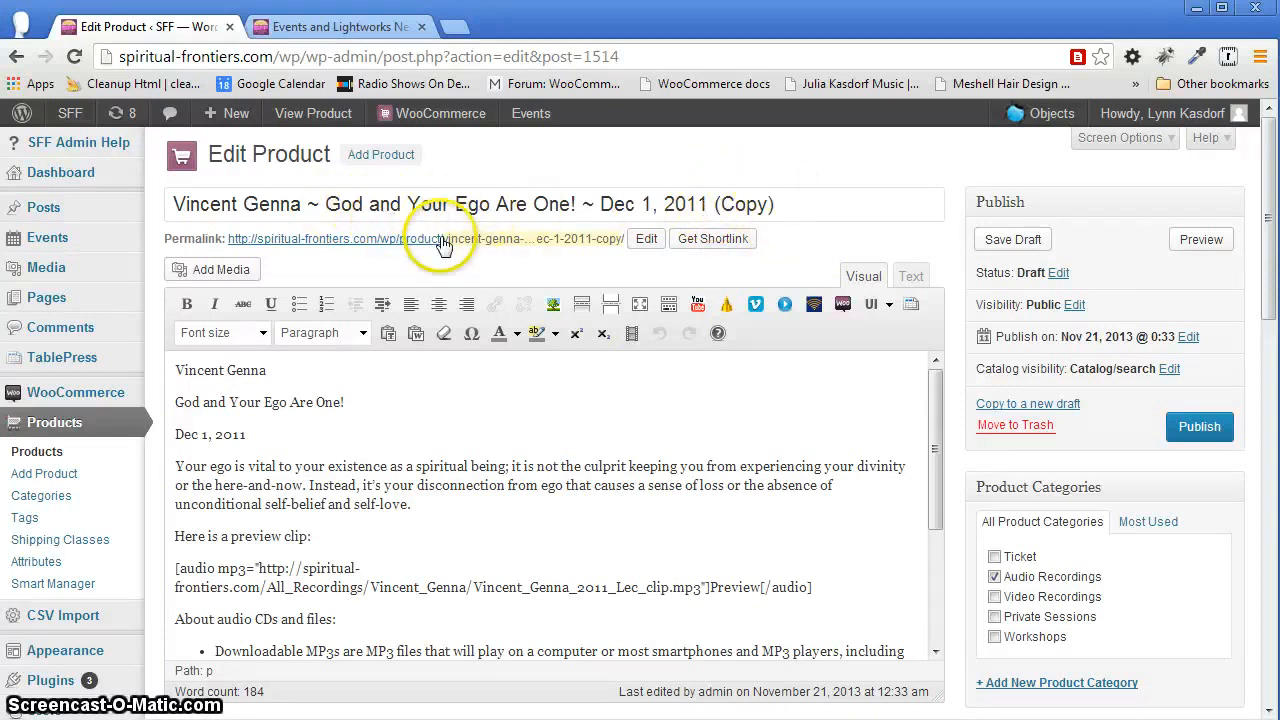
Replace the topic in the duplicate's title with "Past Life Regression for Present Life Understanding", copied from the 8/1/2013 row of the archive page
left_click(322, 32)
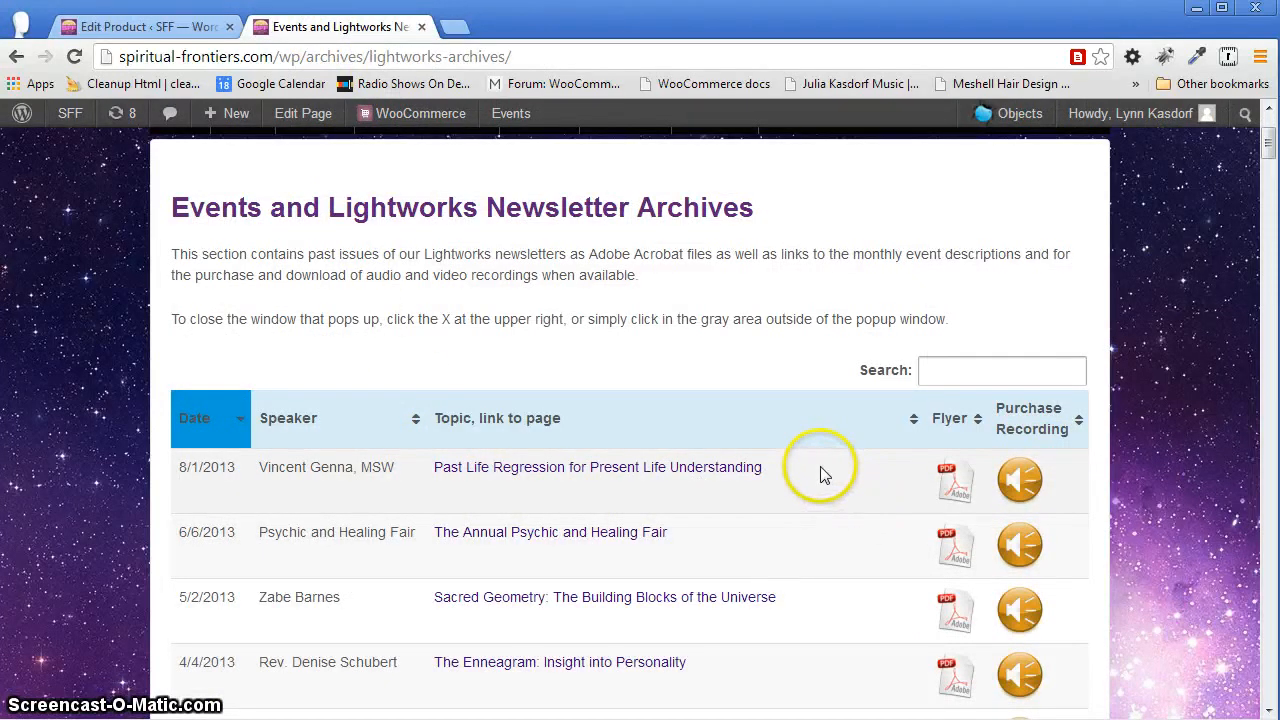
left_click_drag(808, 471, 433, 481)
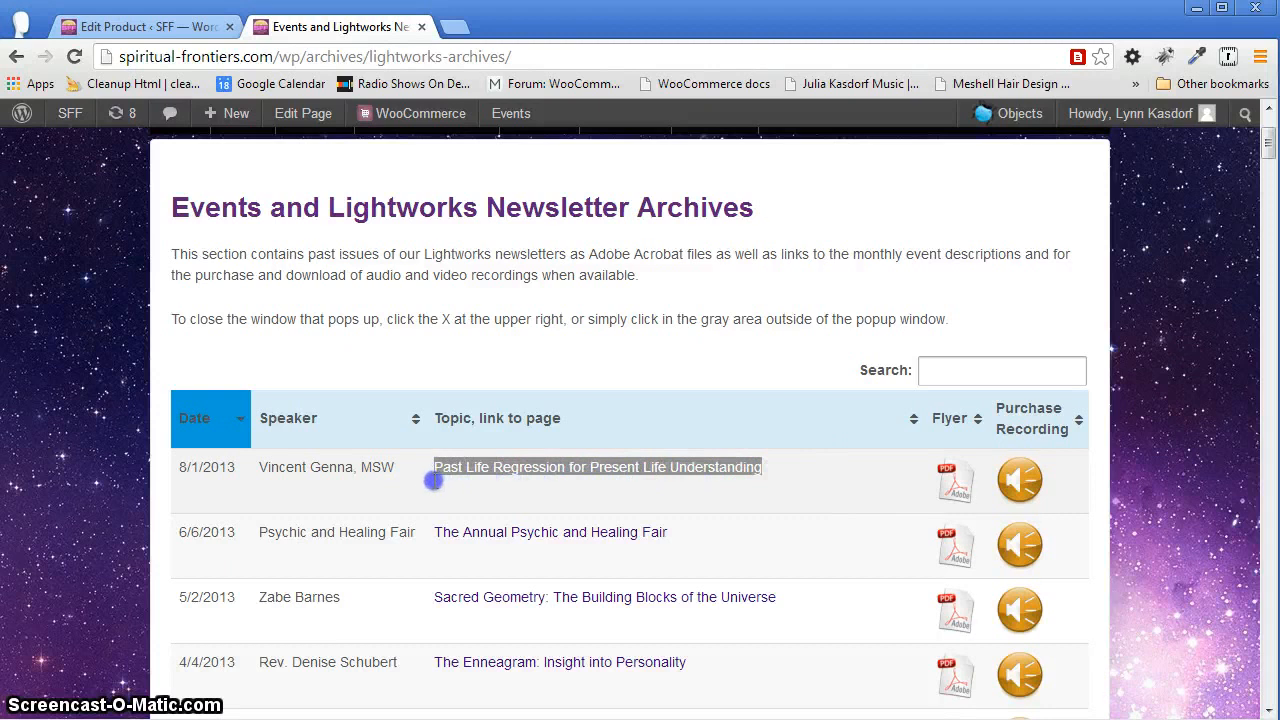
right_click(491, 472)
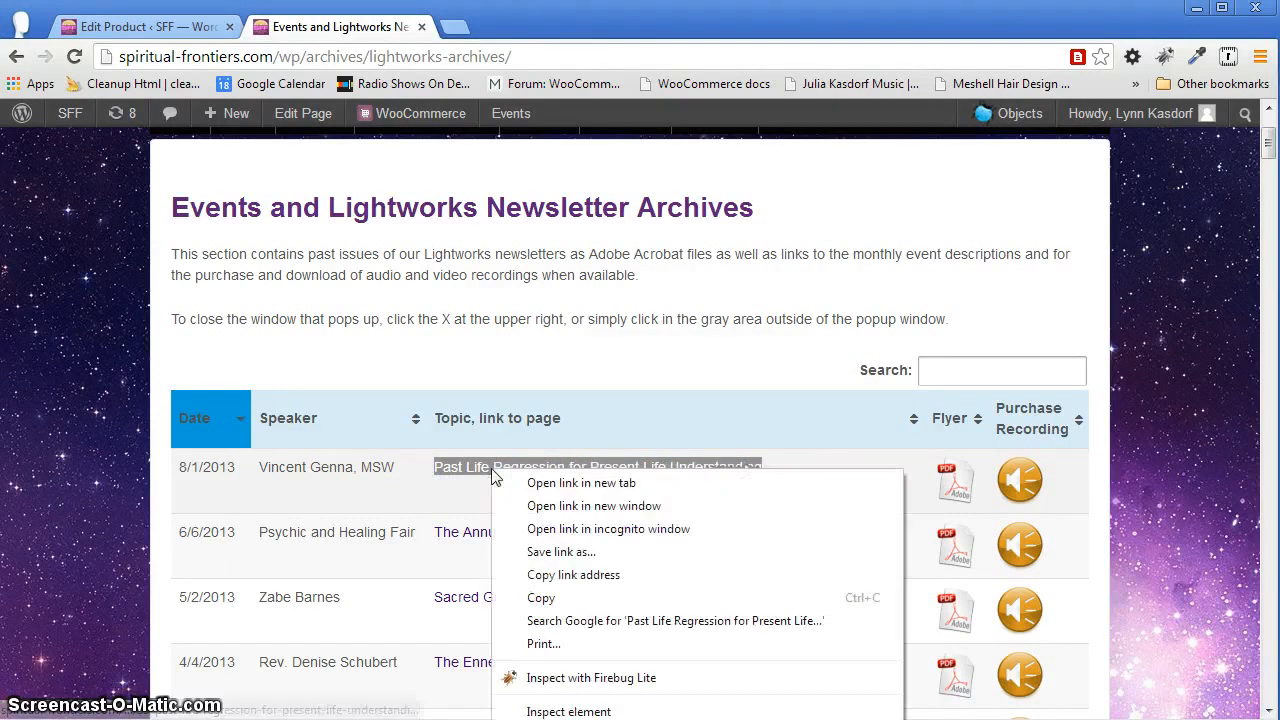
left_click(545, 597)
left_click(112, 27)
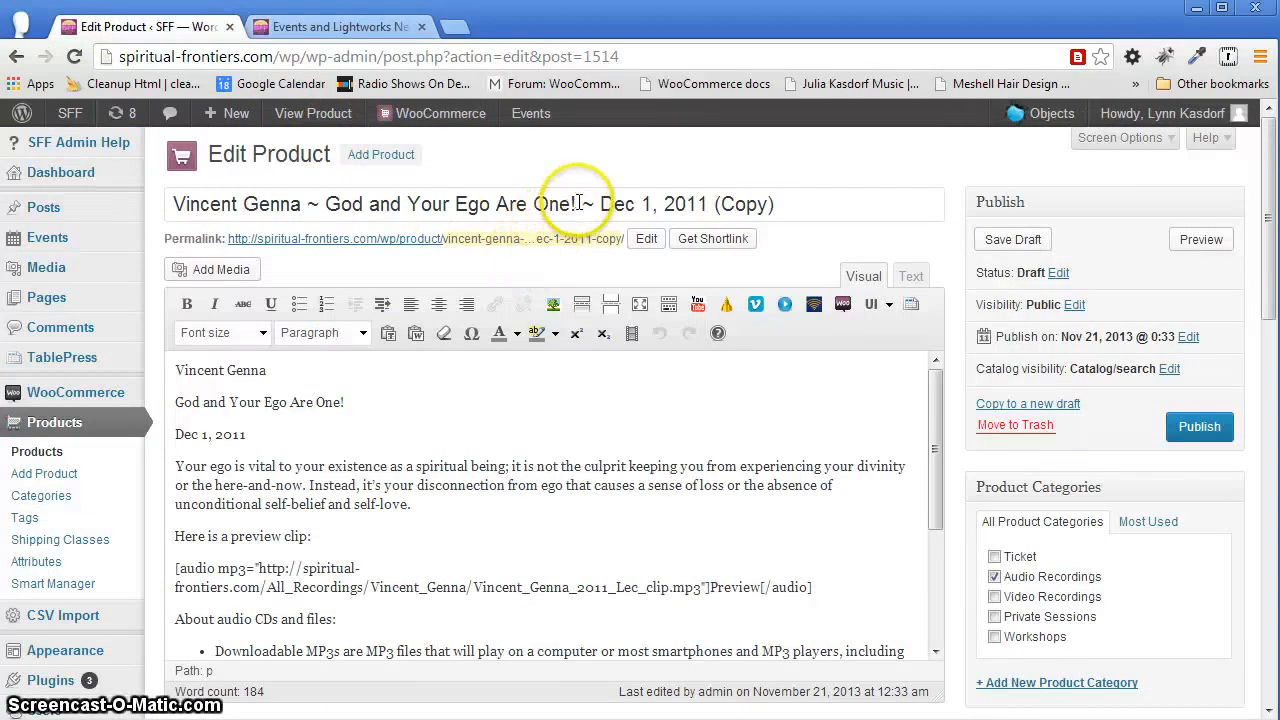
left_click_drag(577, 204, 331, 204)
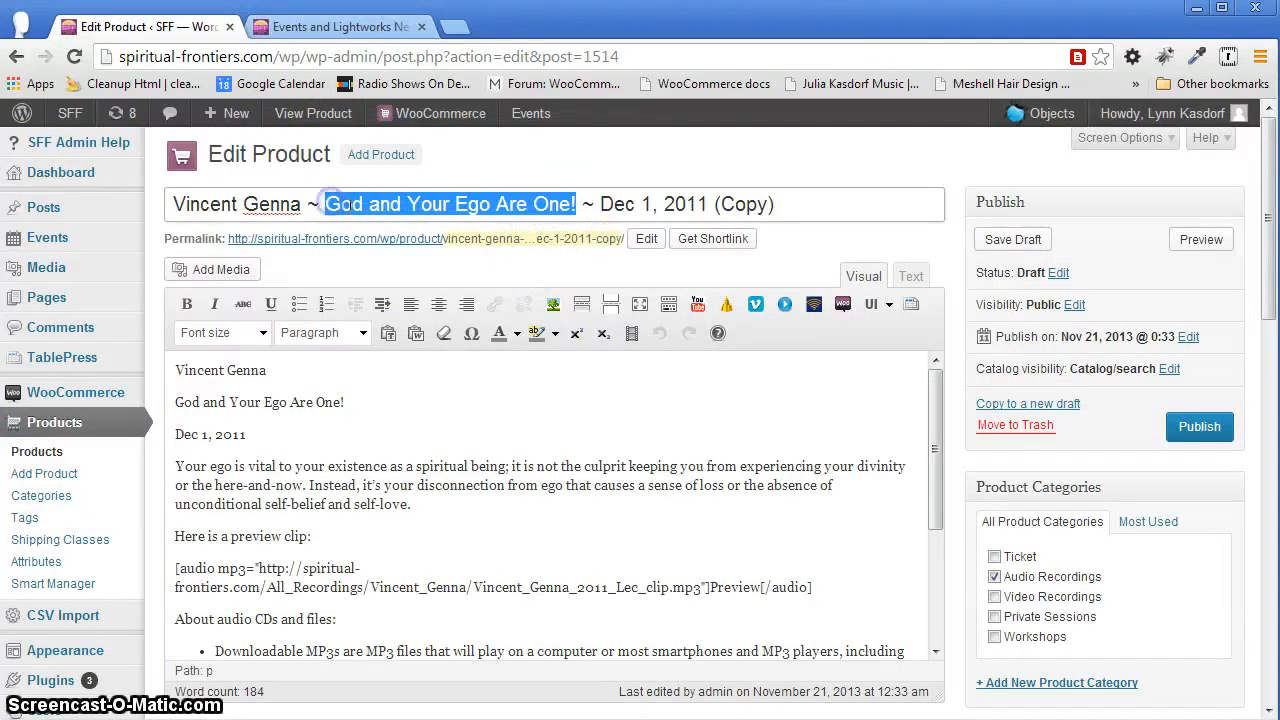
key("ctrl+v")
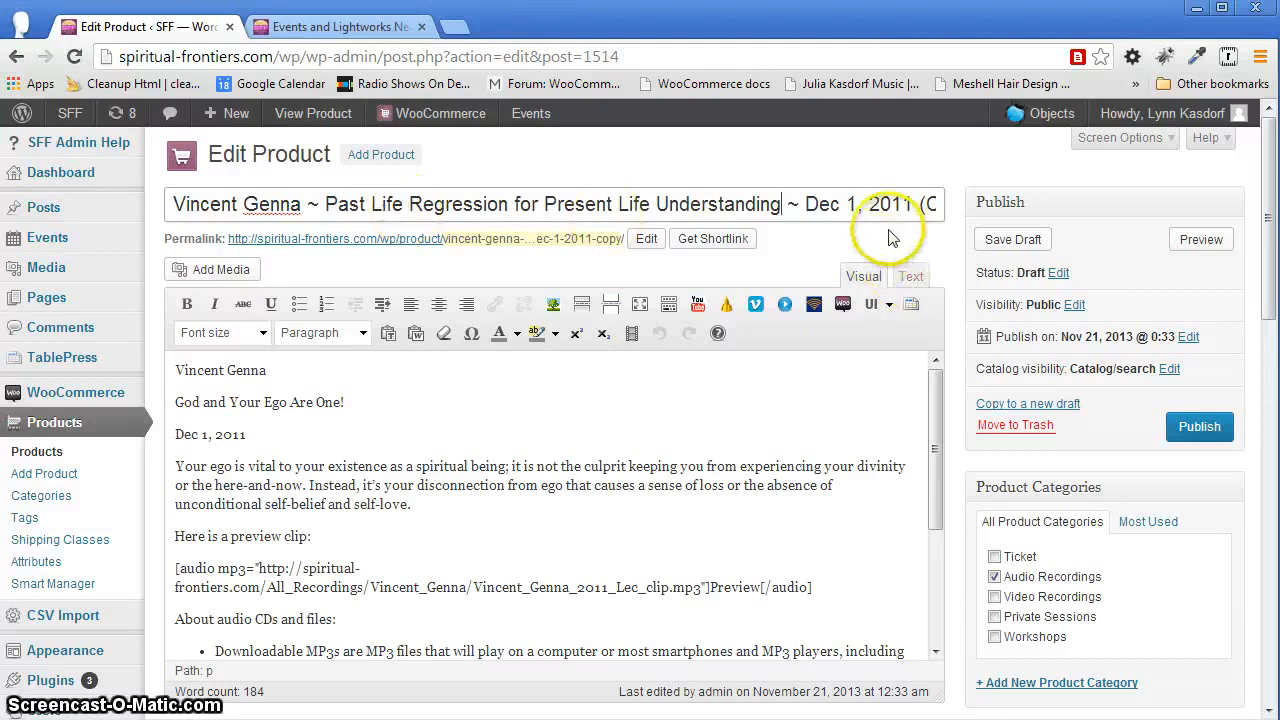
Replace the old date and "(Copy)" suffix in the product title with "Aug 1, 2013" and publish the product
left_click(783, 204)
left_click(806, 203)
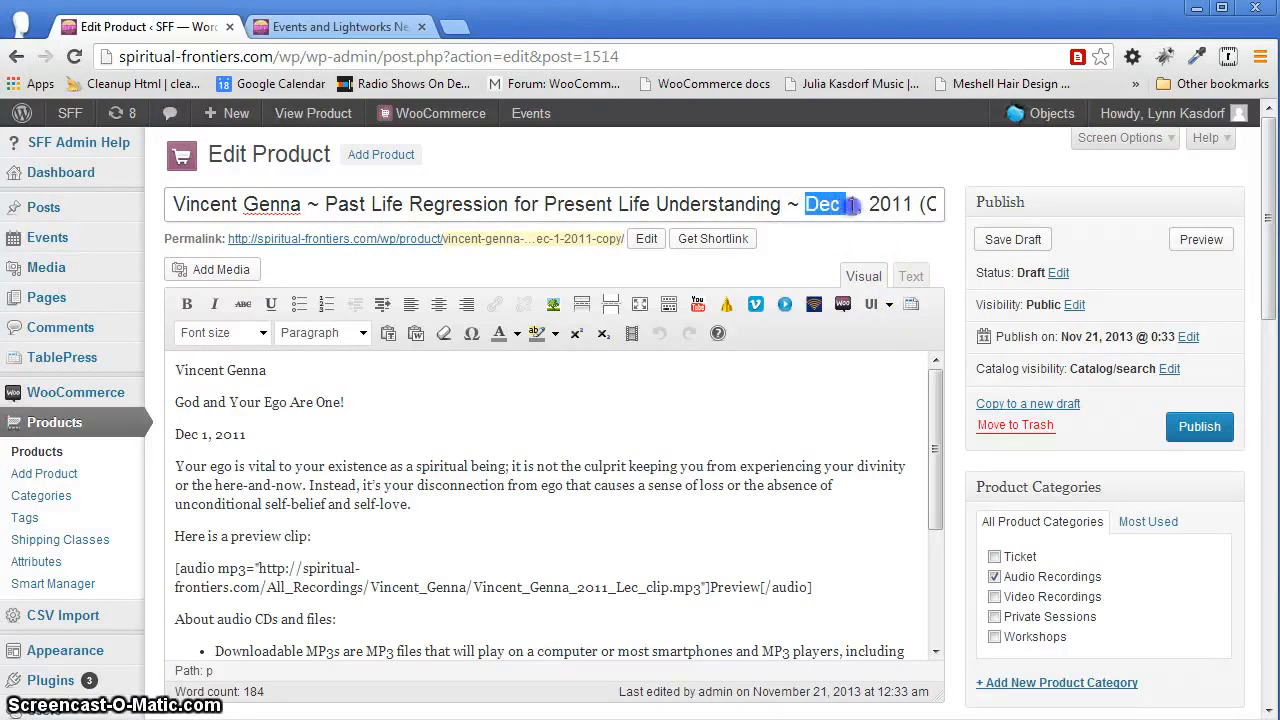
left_click(330, 28)
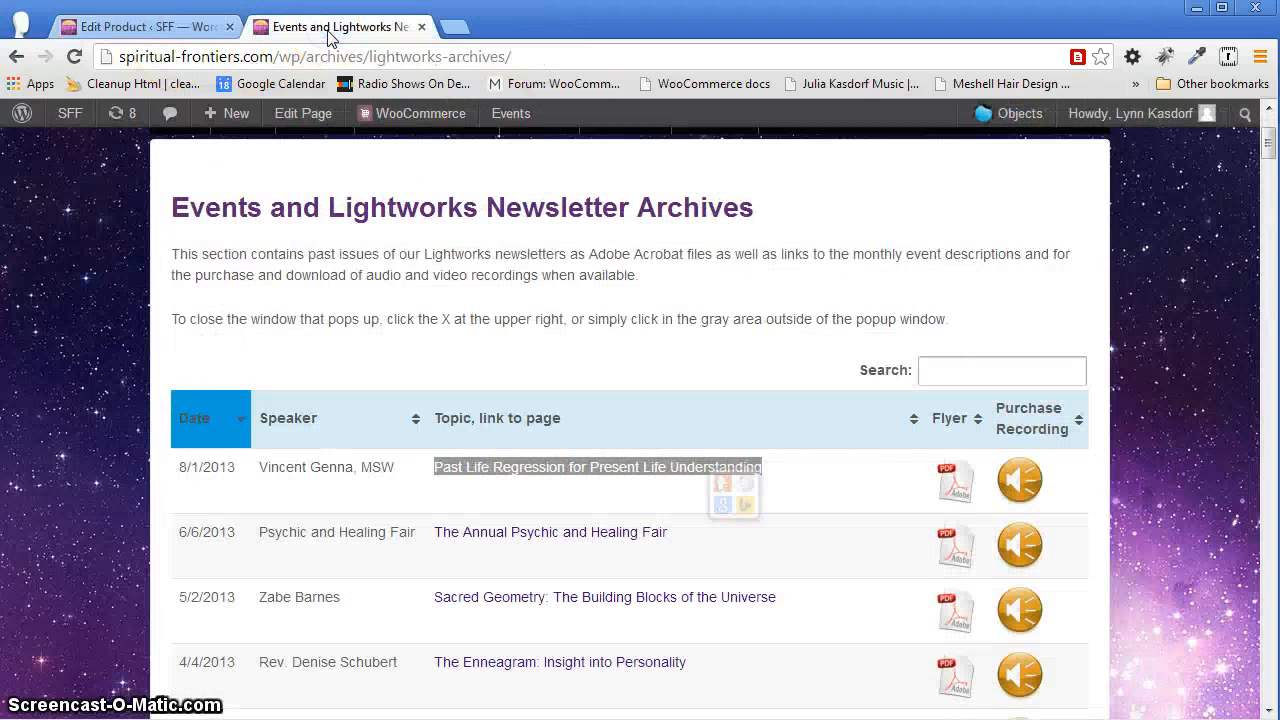
left_click(135, 27)
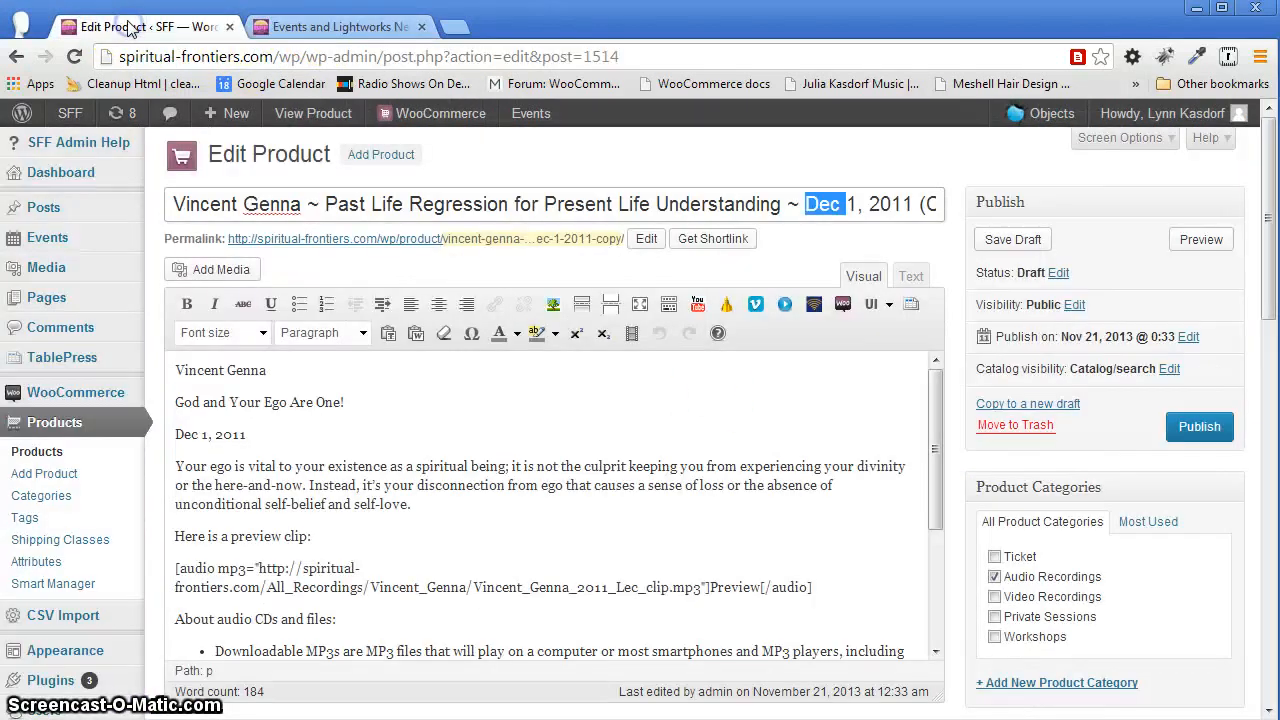
left_click(806, 203)
left_click_drag(806, 203, 966, 210)
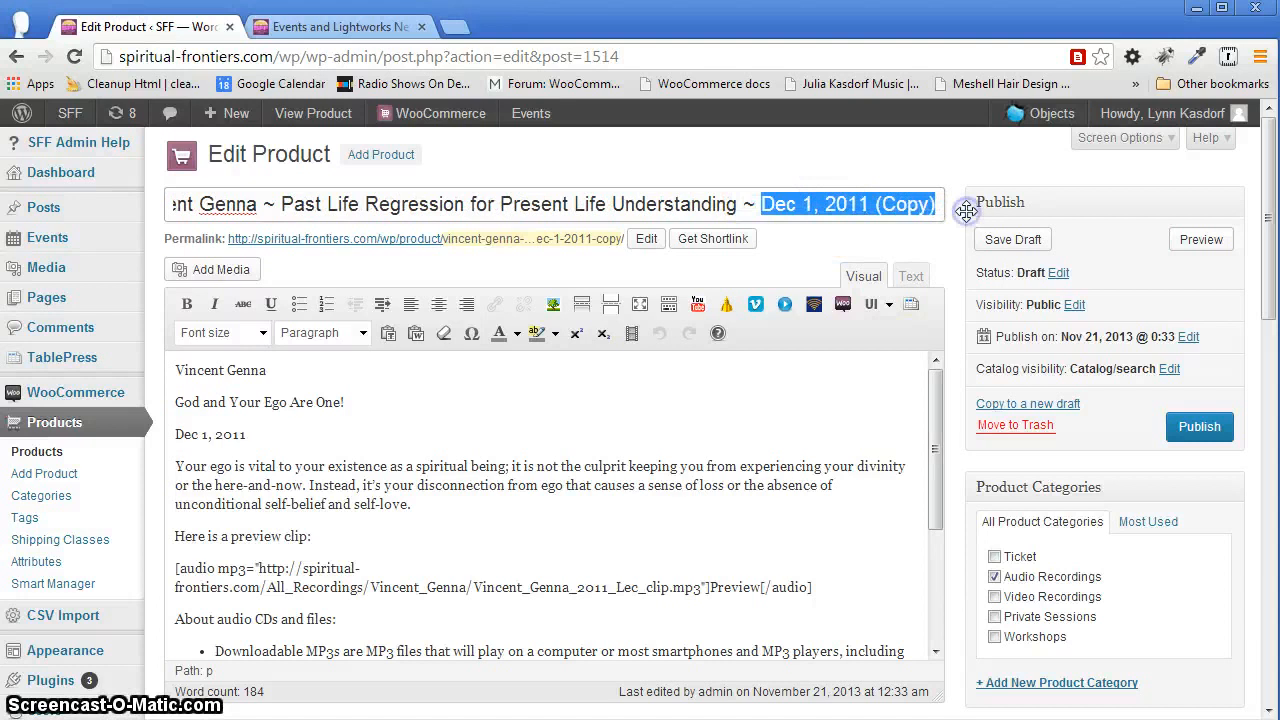
type("Aug")
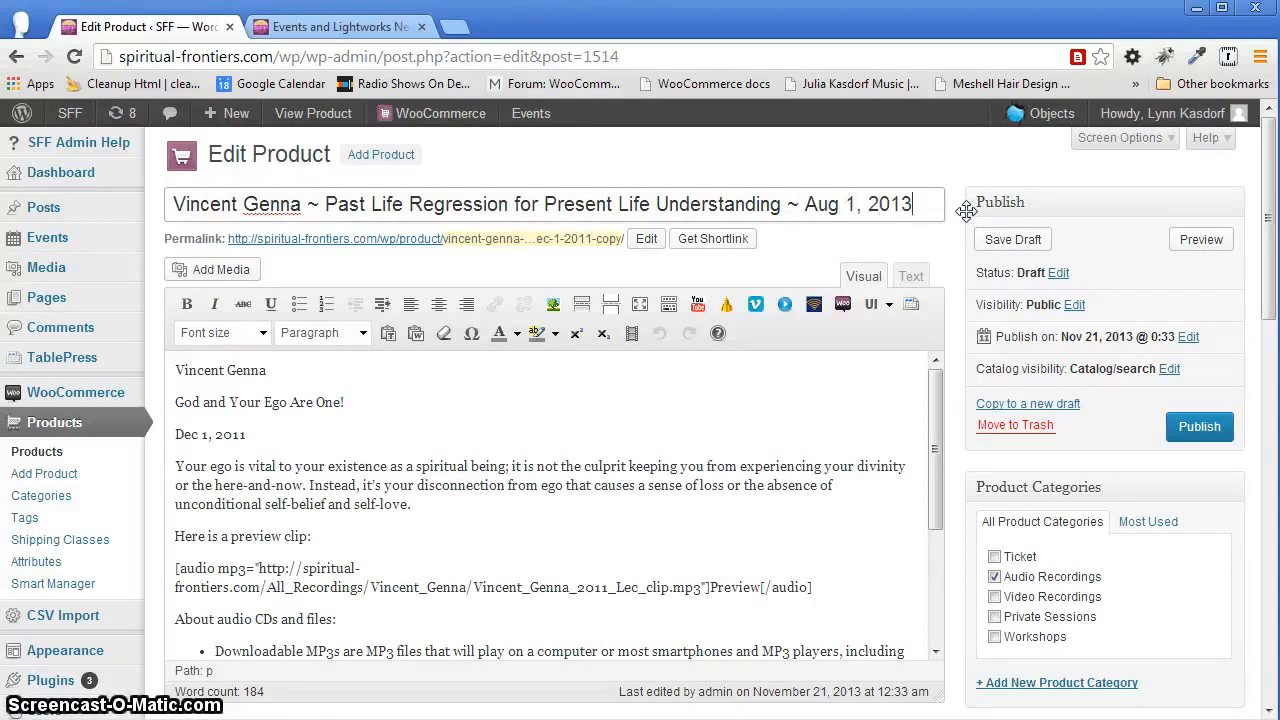
left_click(755, 265)
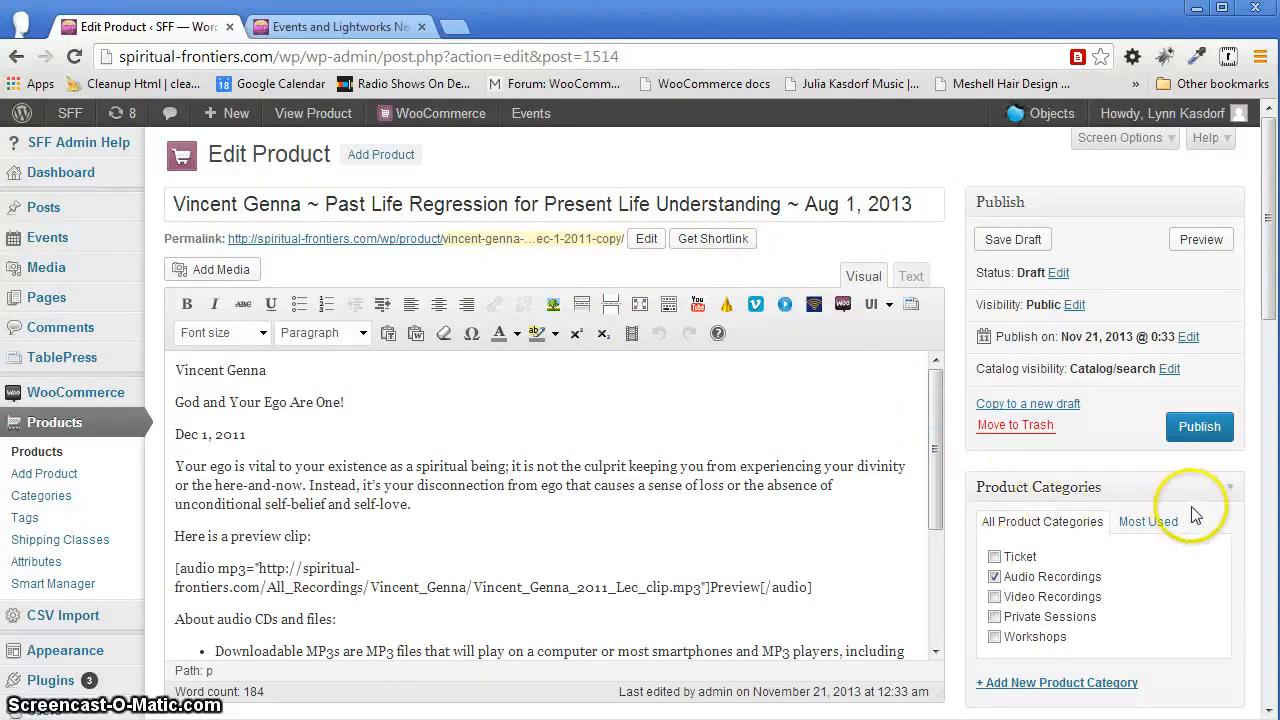
left_click(1199, 427)
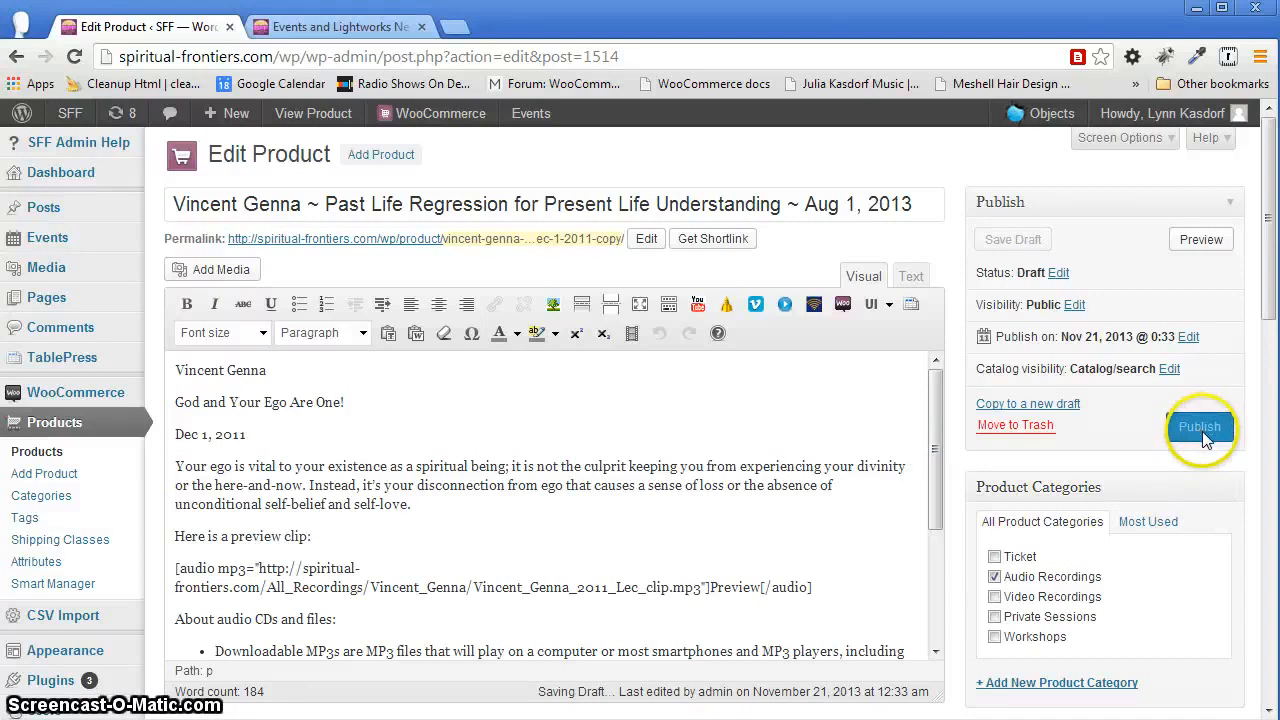
left_click(1203, 431)
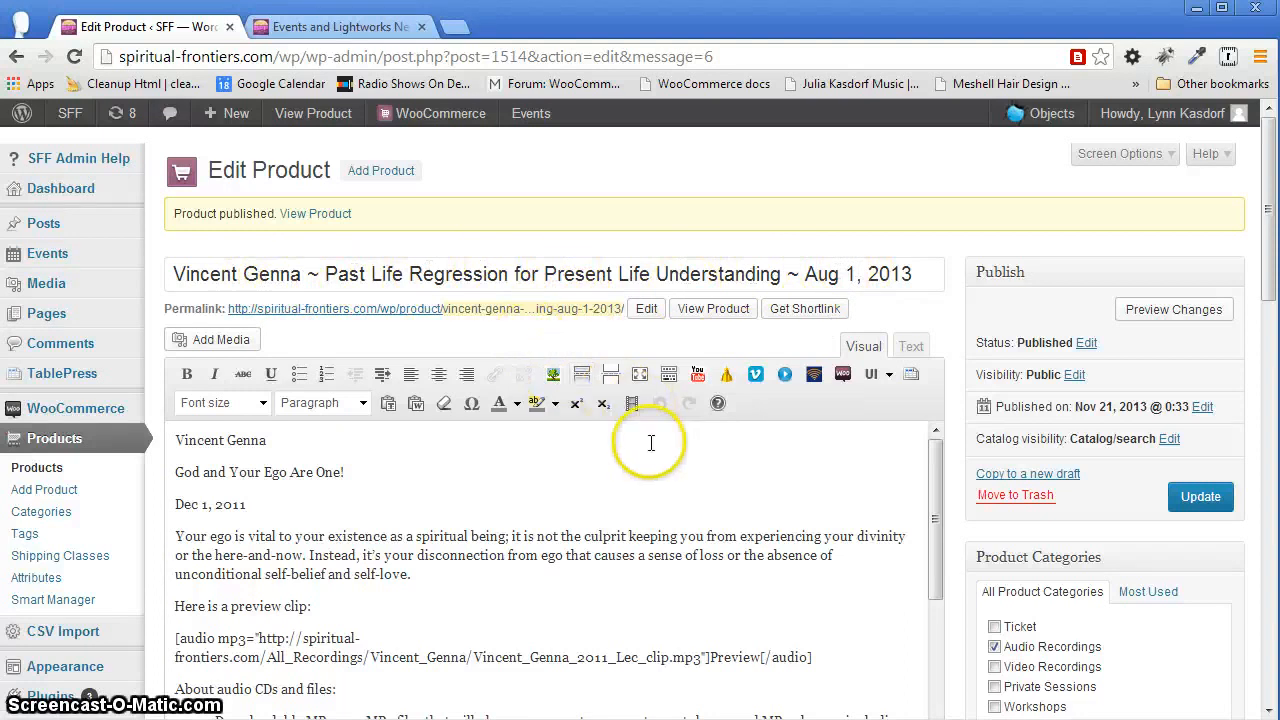
Examine the published product's description, product data, featured image and short description for content that still needs updating
scroll(655, 450, "down", 2)
scroll(720, 445, "up", 2)
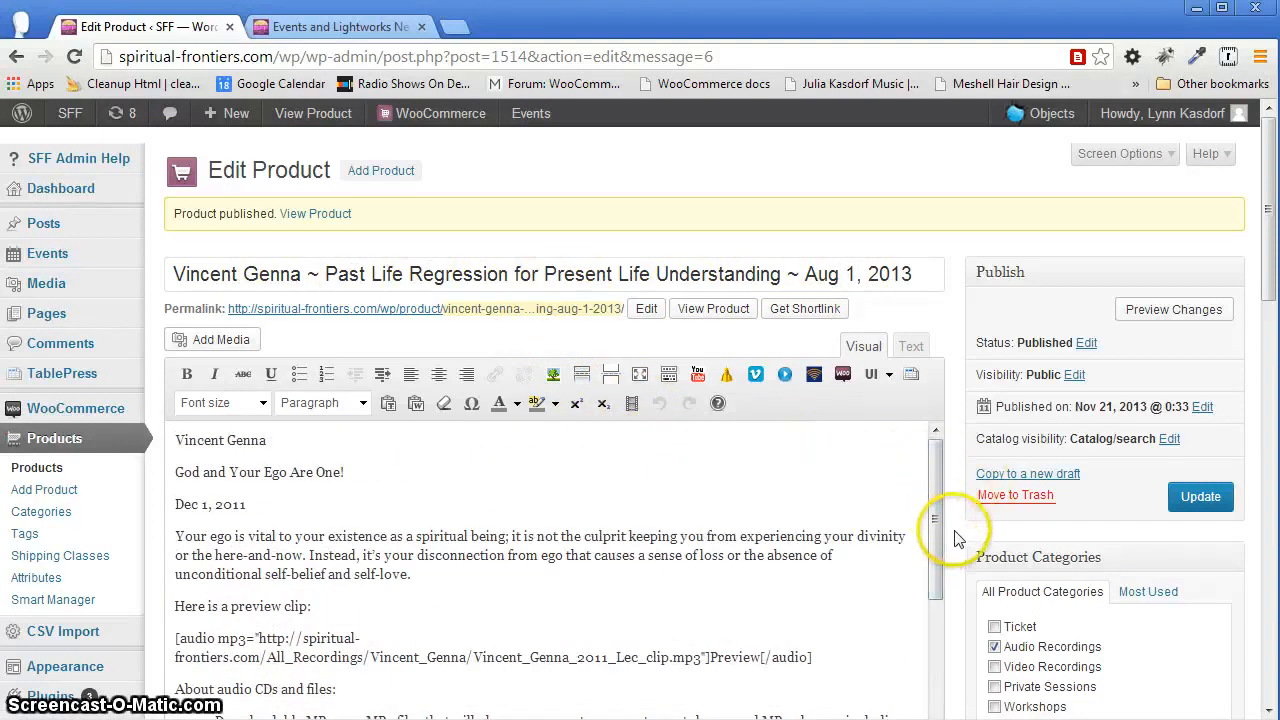
scroll(957, 529, "down", 2)
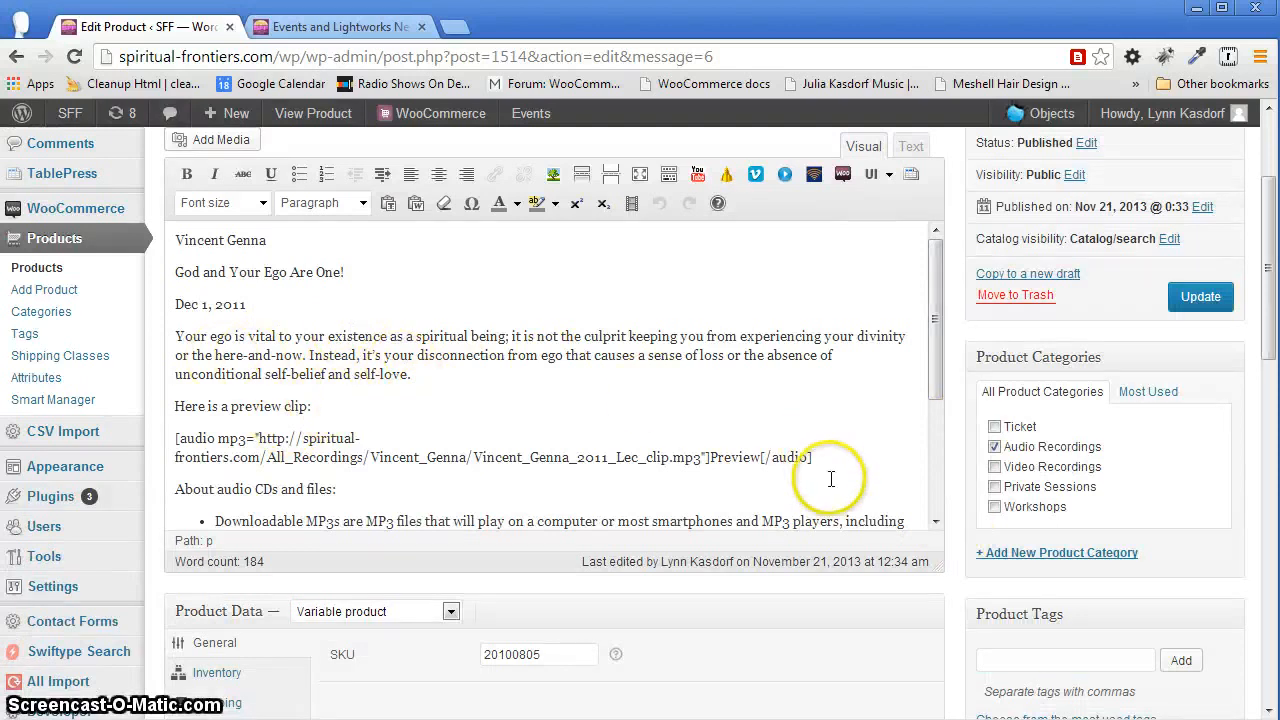
scroll(953, 565, "down", 1)
scroll(955, 570, "down", 4)
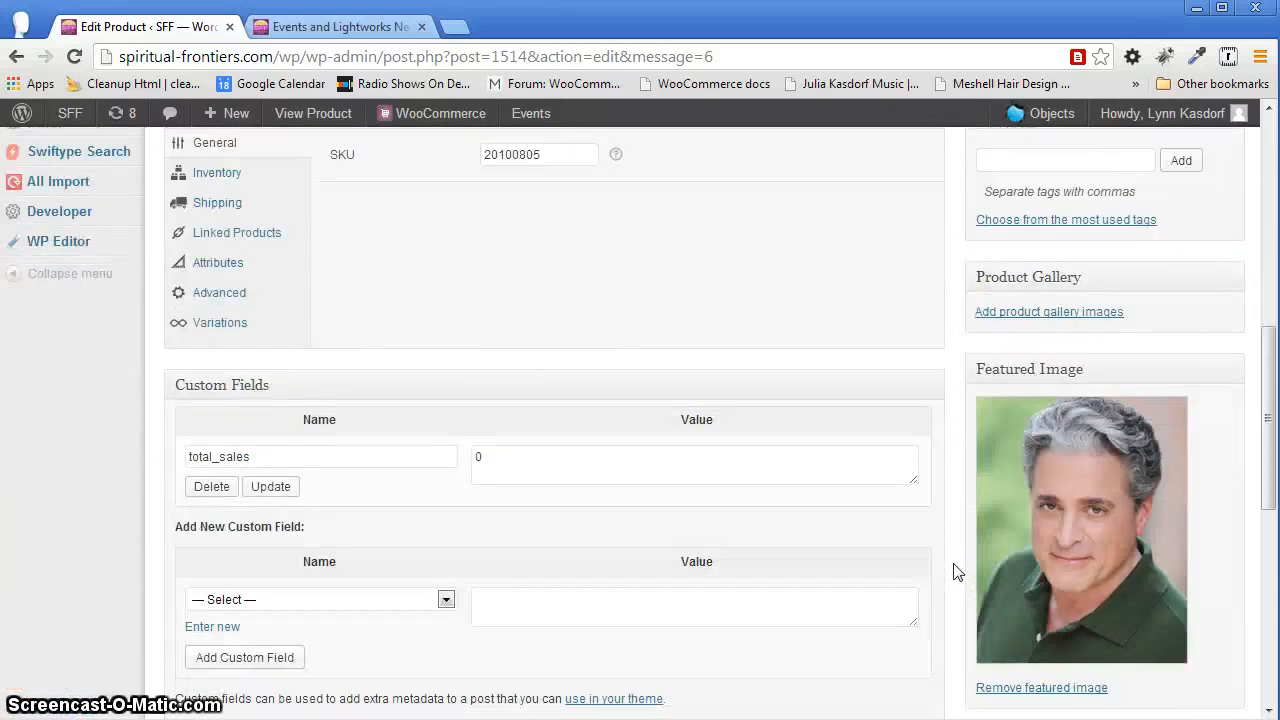
scroll(955, 572, "down", 4)
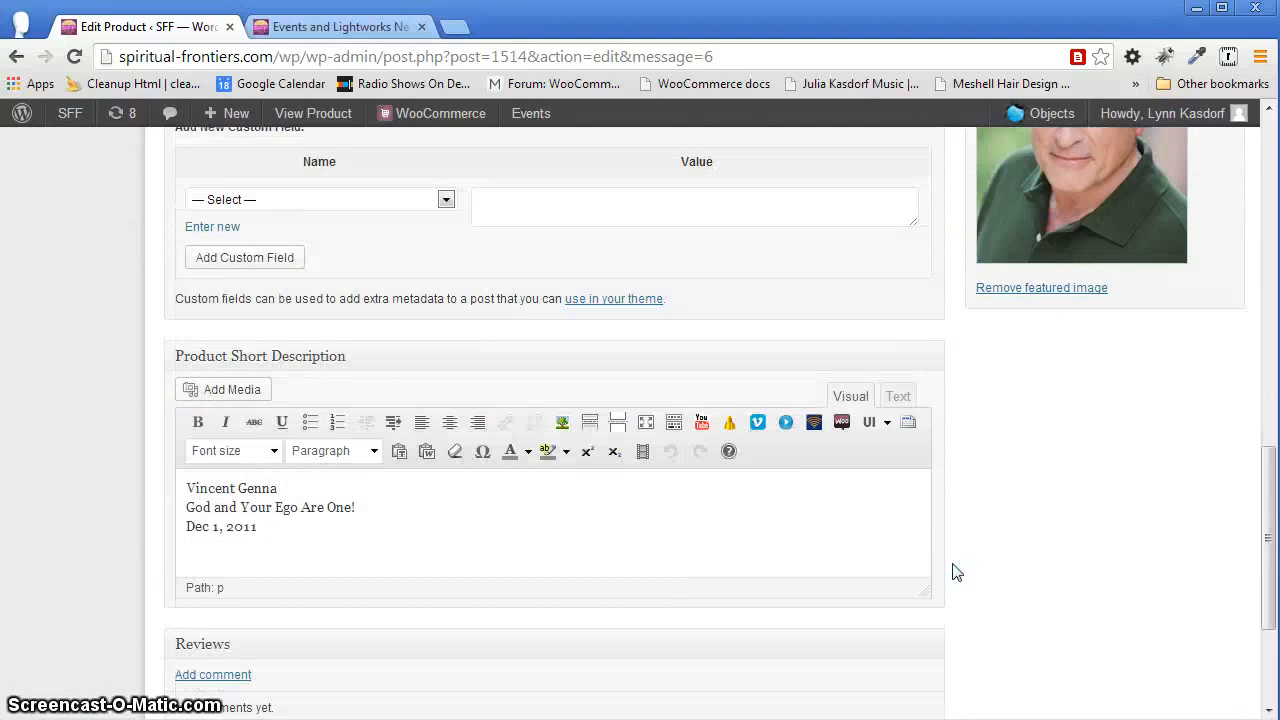
scroll(953, 572, "down", 2)
scroll(955, 573, "up", 2)
left_click(969, 572)
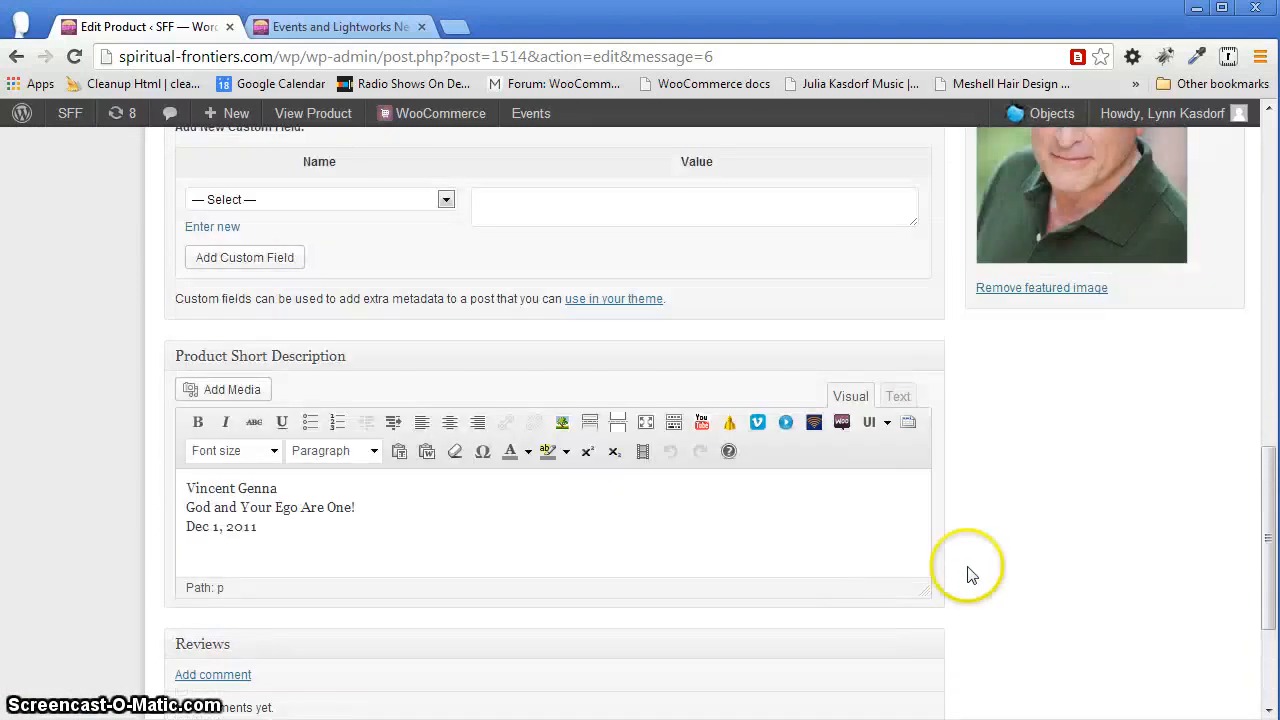
scroll(969, 572, "up", 1)
scroll(977, 577, "up", 2)
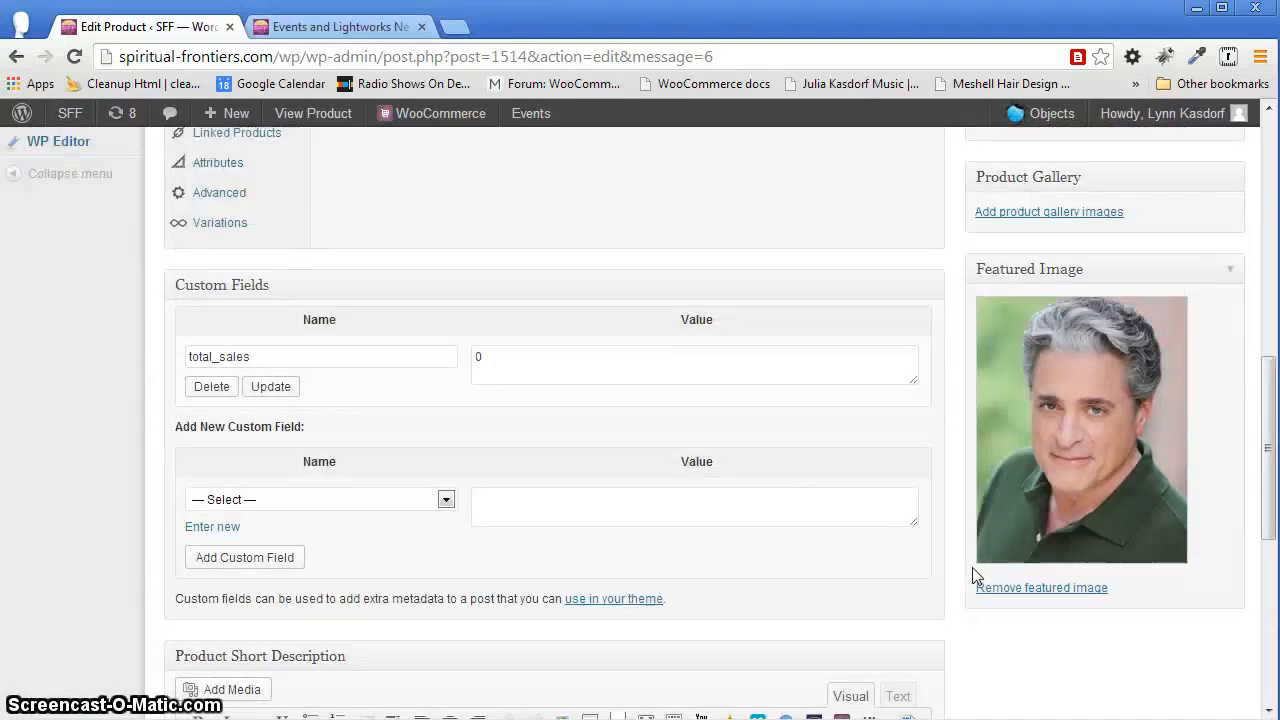
scroll(975, 572, "up", 2)
scroll(972, 567, "up", 2)
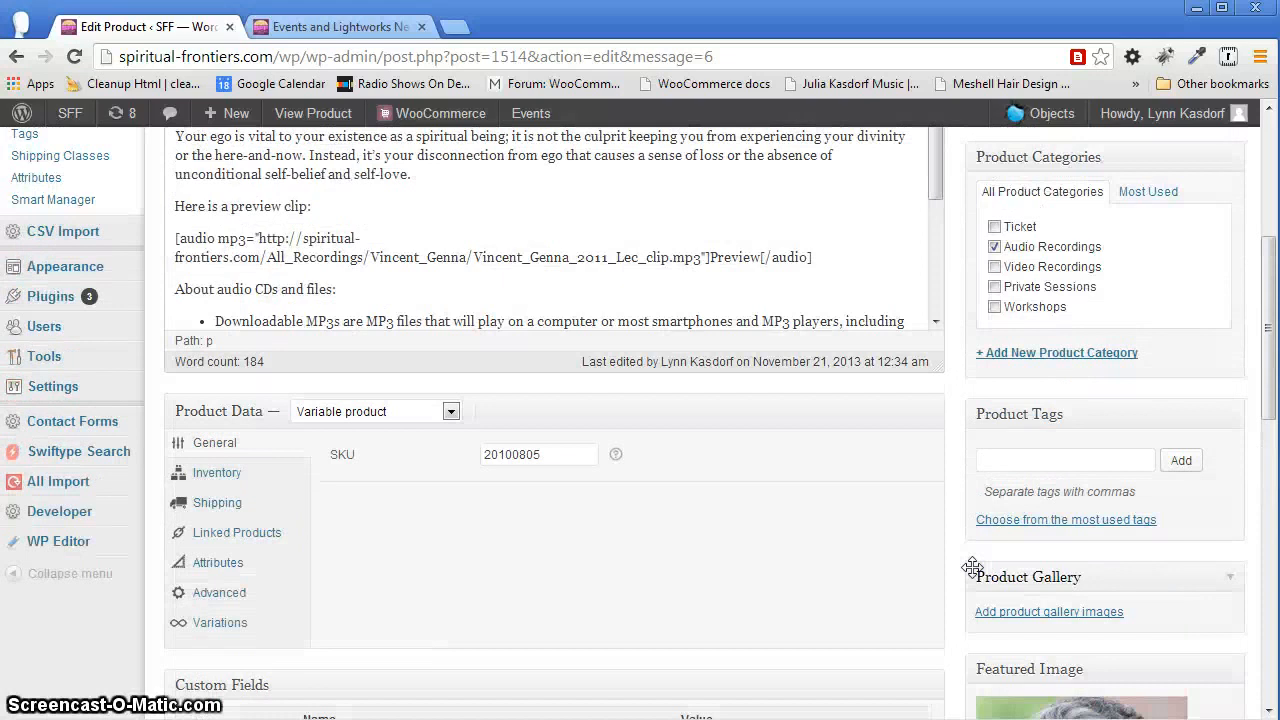
Examine the product type choices in the Product Data section
left_click(987, 566)
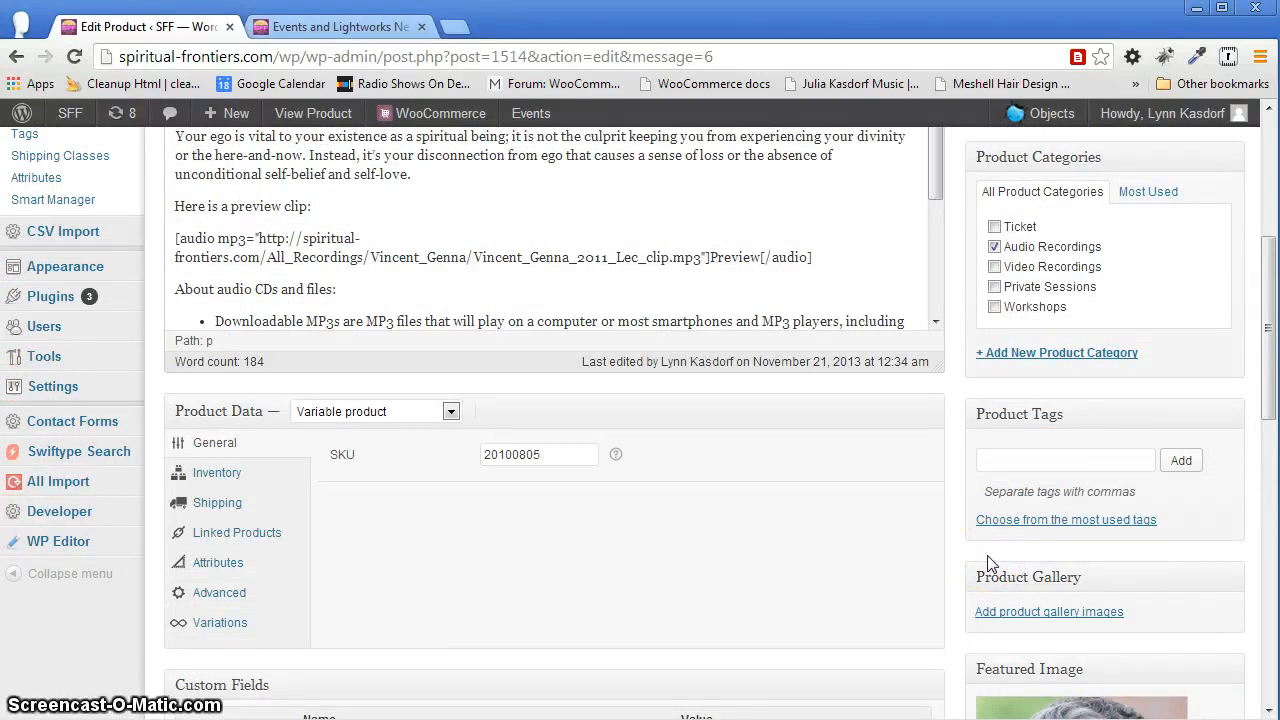
left_click(962, 584)
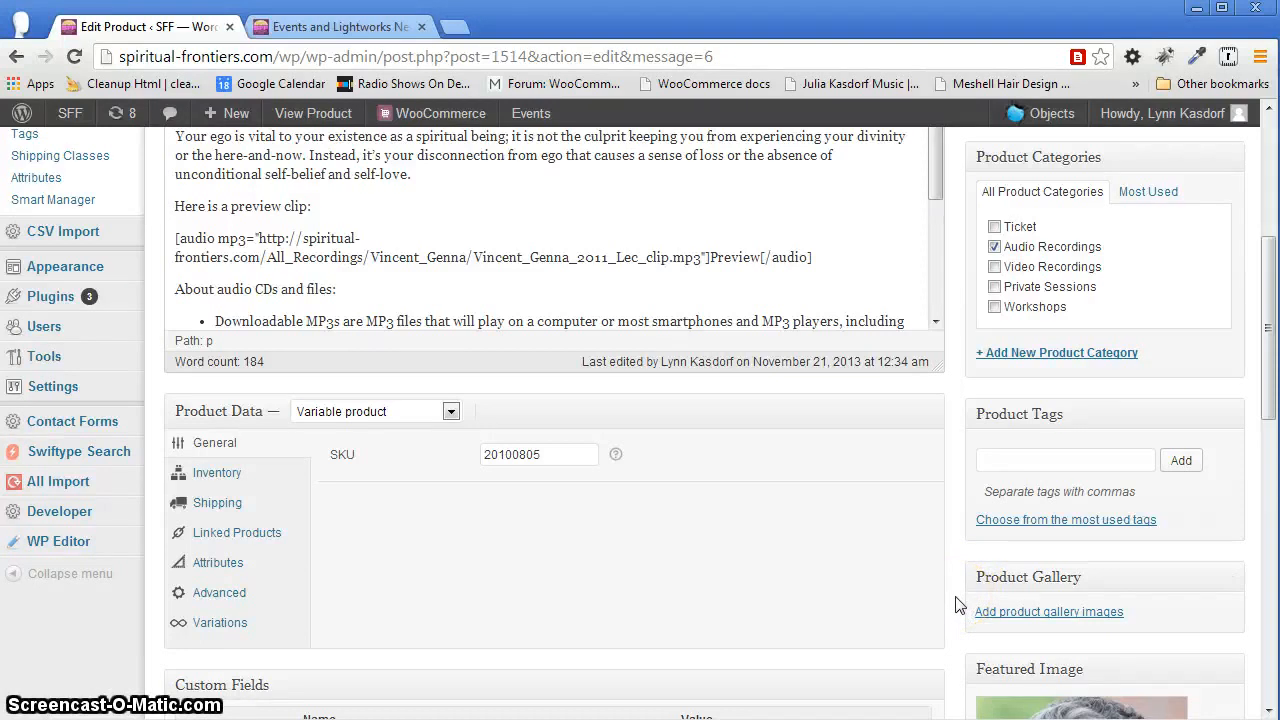
scroll(959, 606, "down", 1)
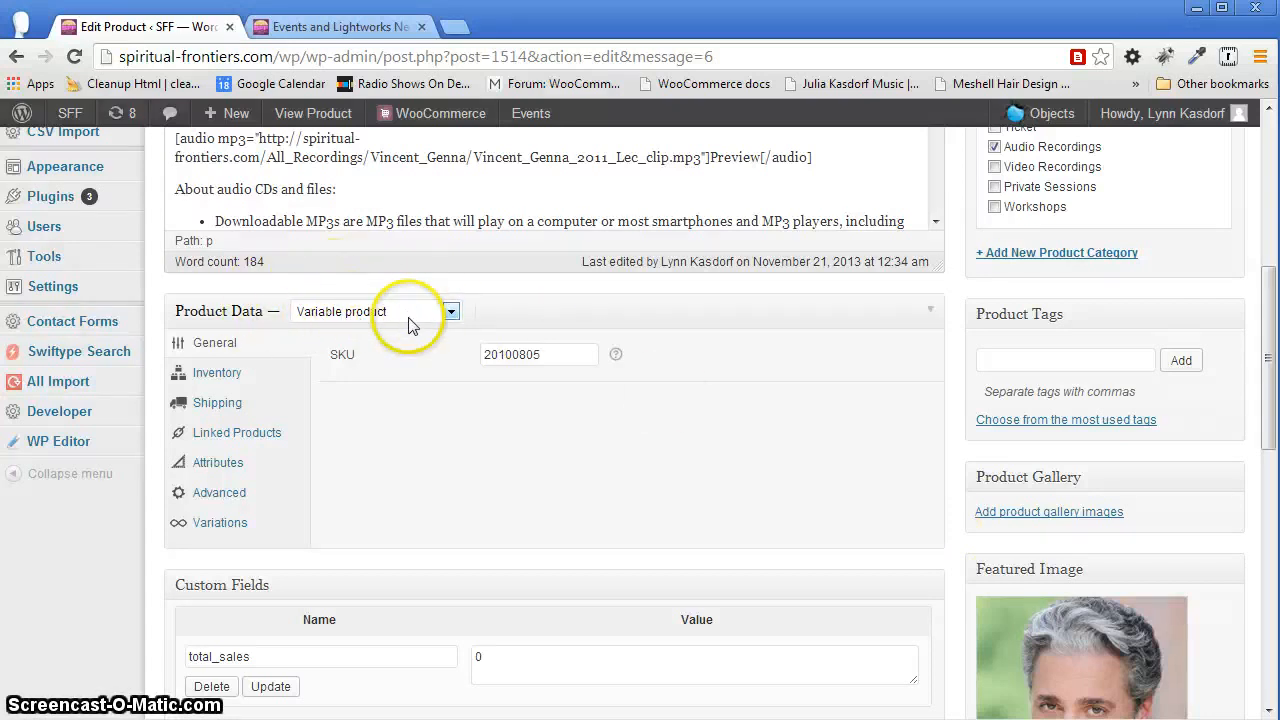
left_click(451, 312)
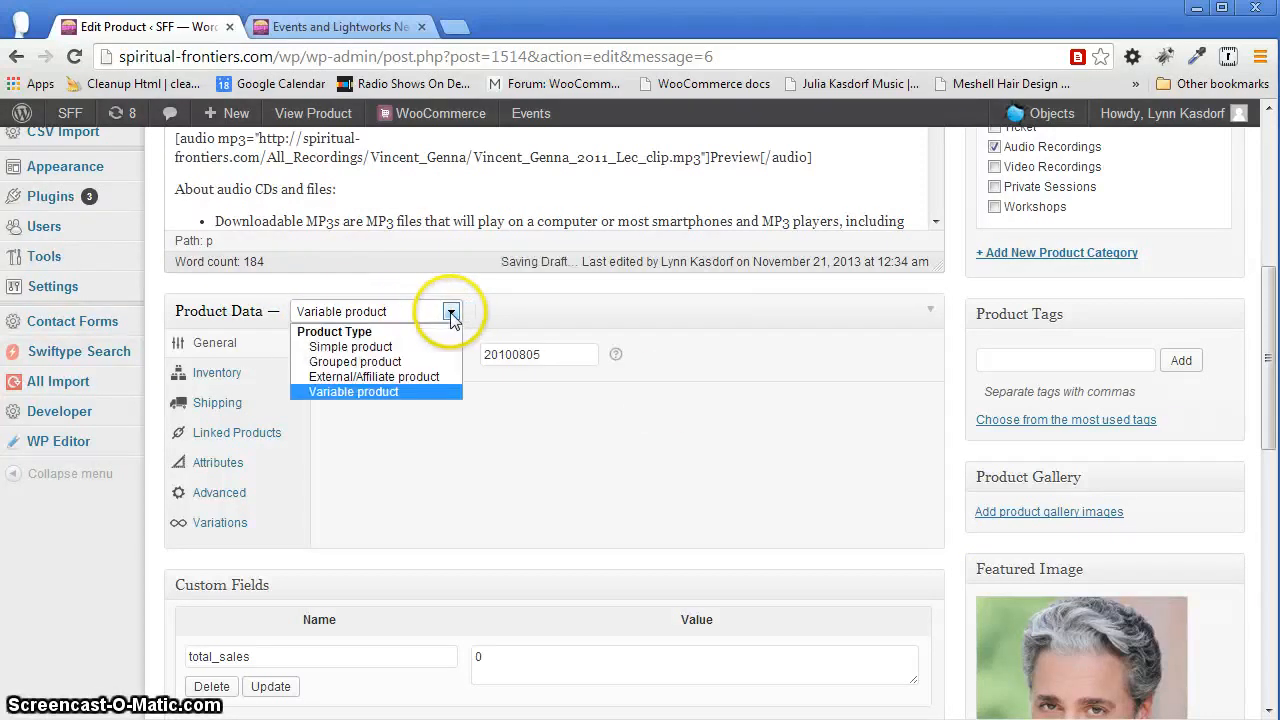
left_click(455, 288)
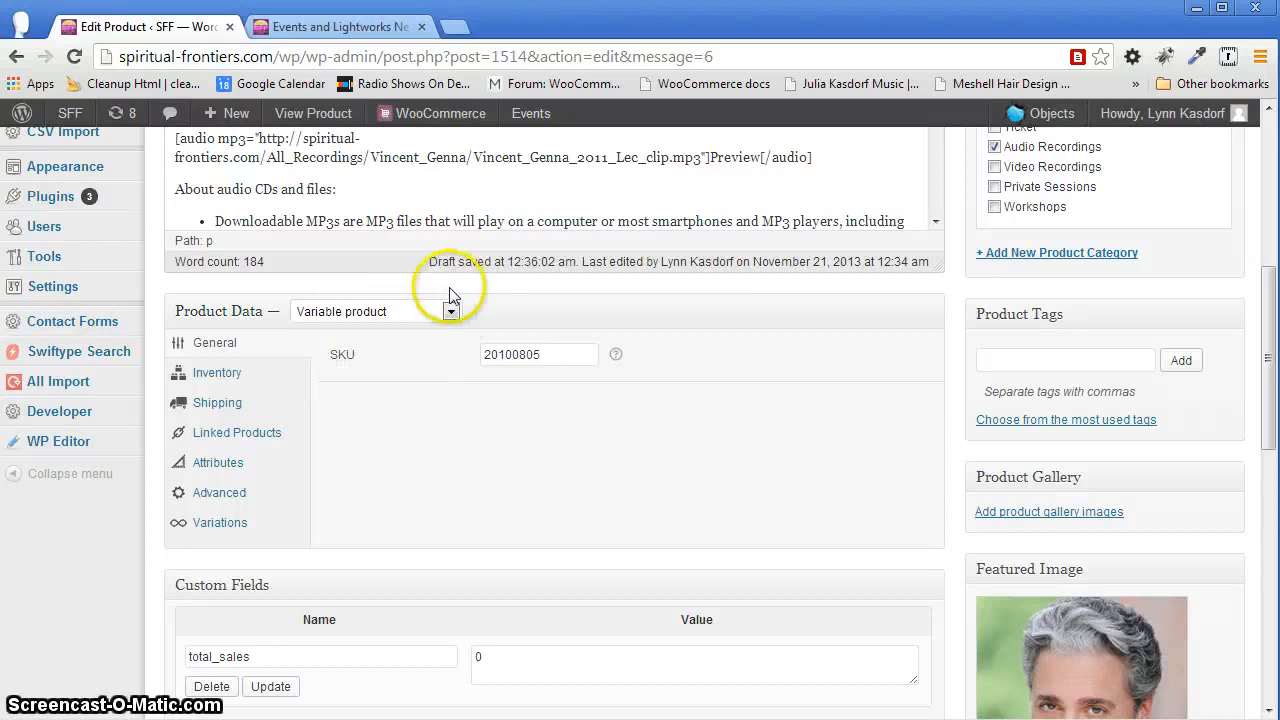
Show the product's variations and examine the media choices available for the Download variation
left_click(218, 526)
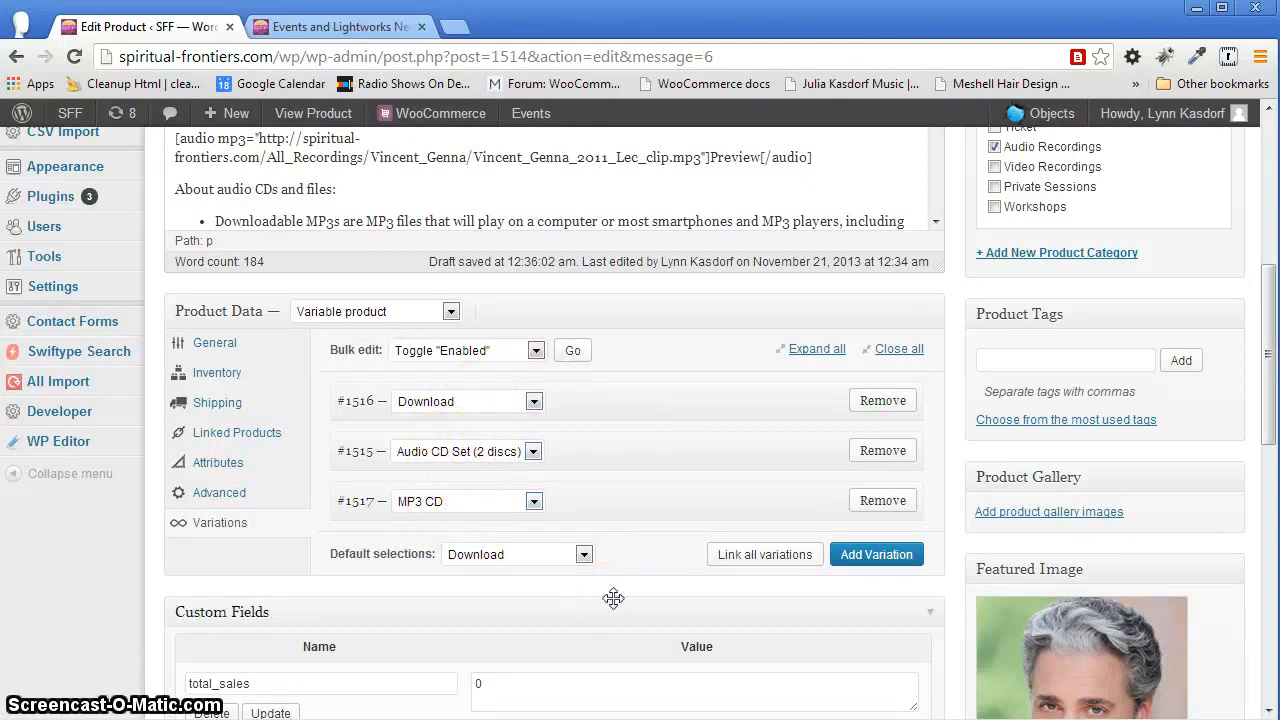
left_click(534, 403)
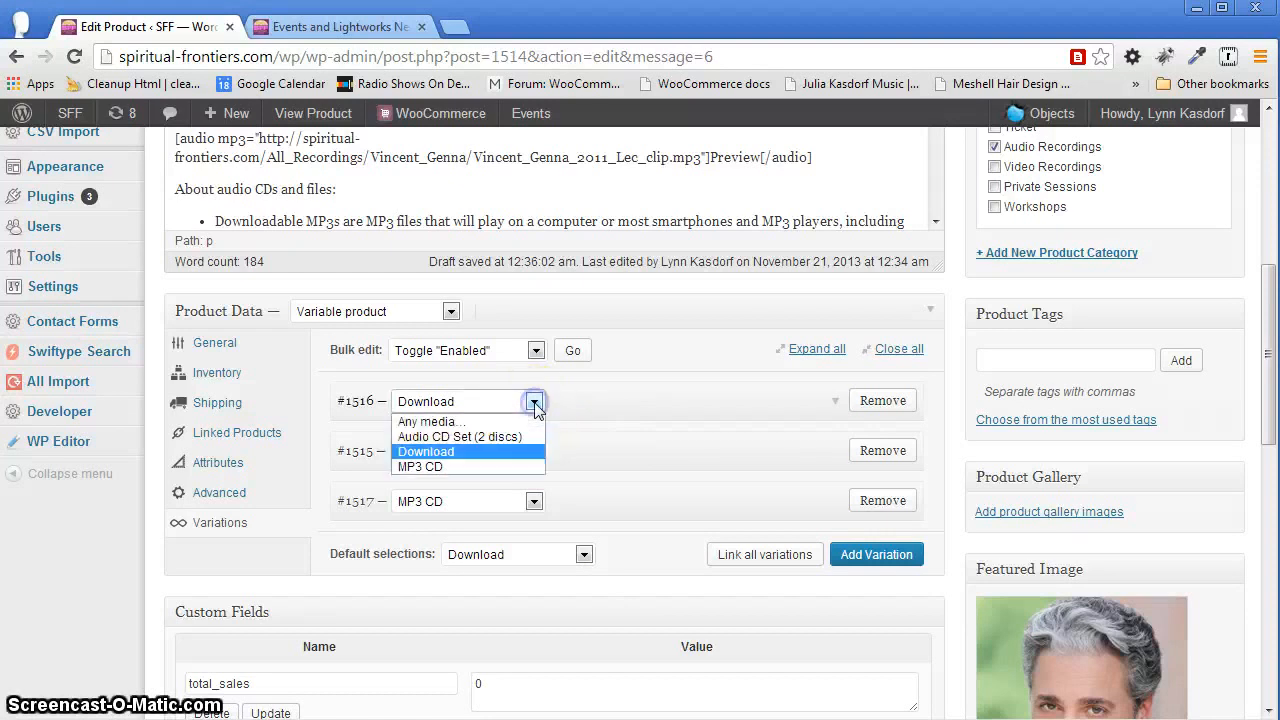
left_click(535, 403)
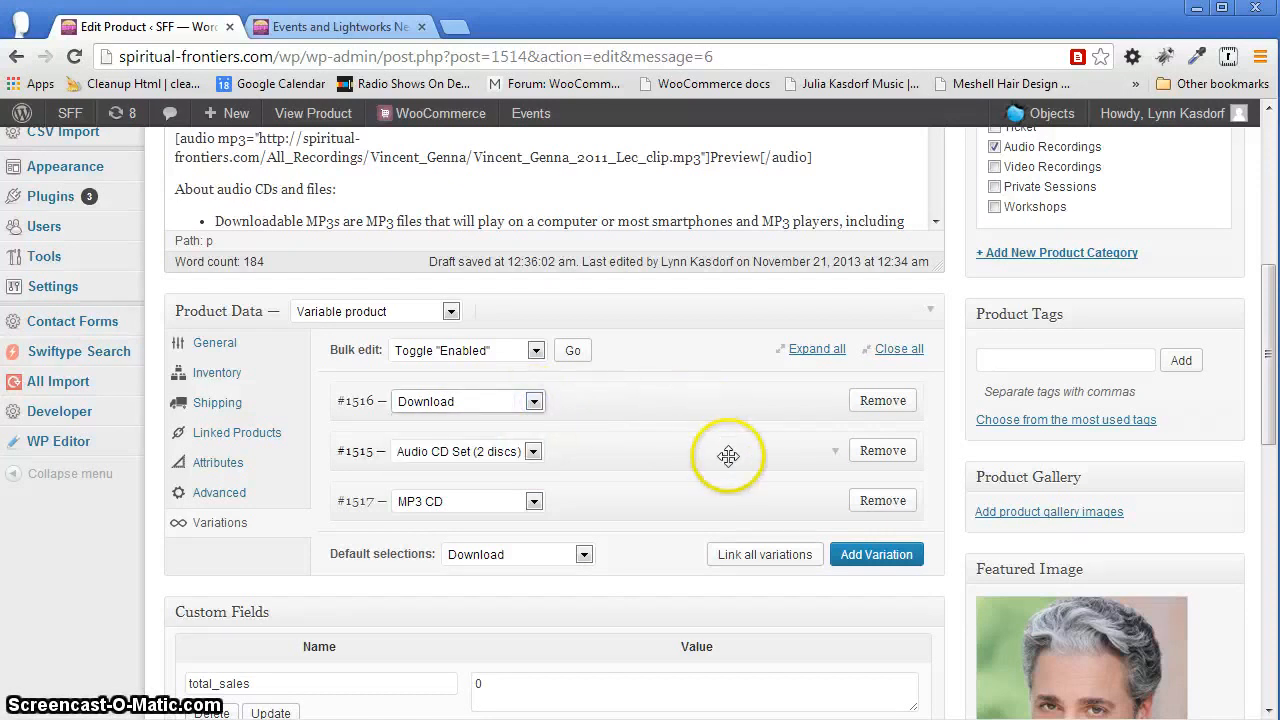
scroll(700, 514, "down", 1)
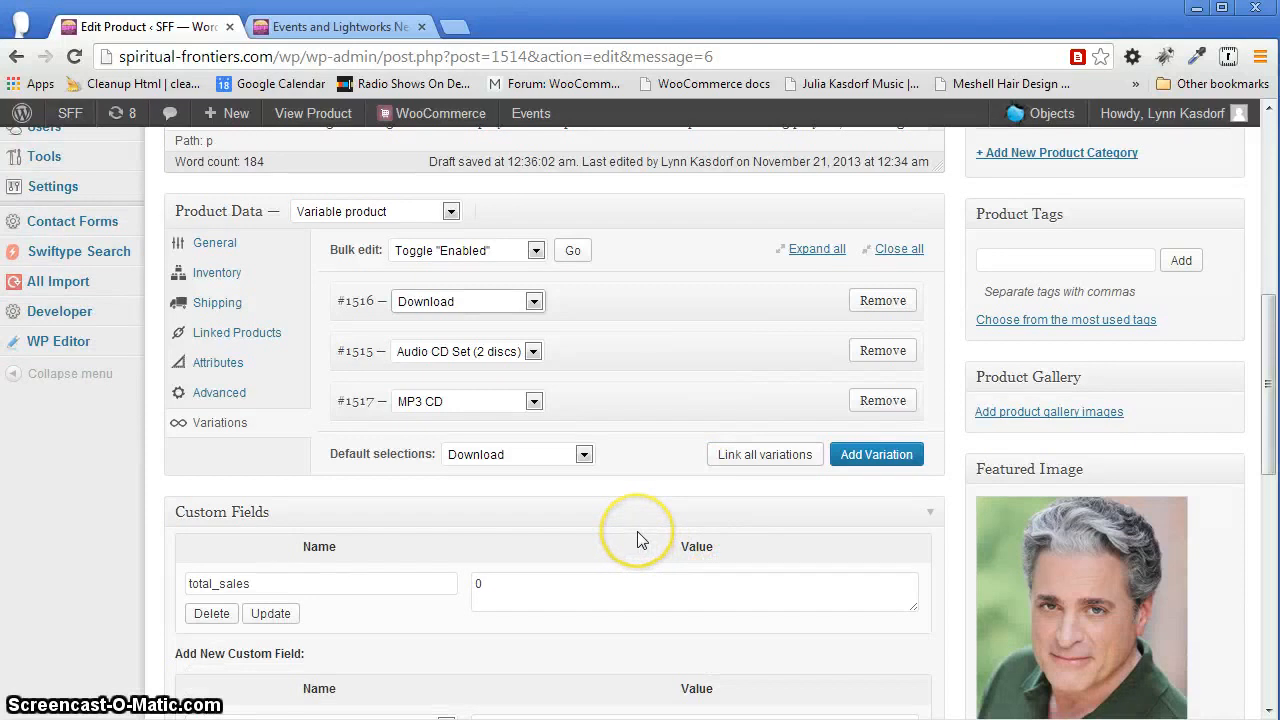
scroll(637, 531, "up", 1)
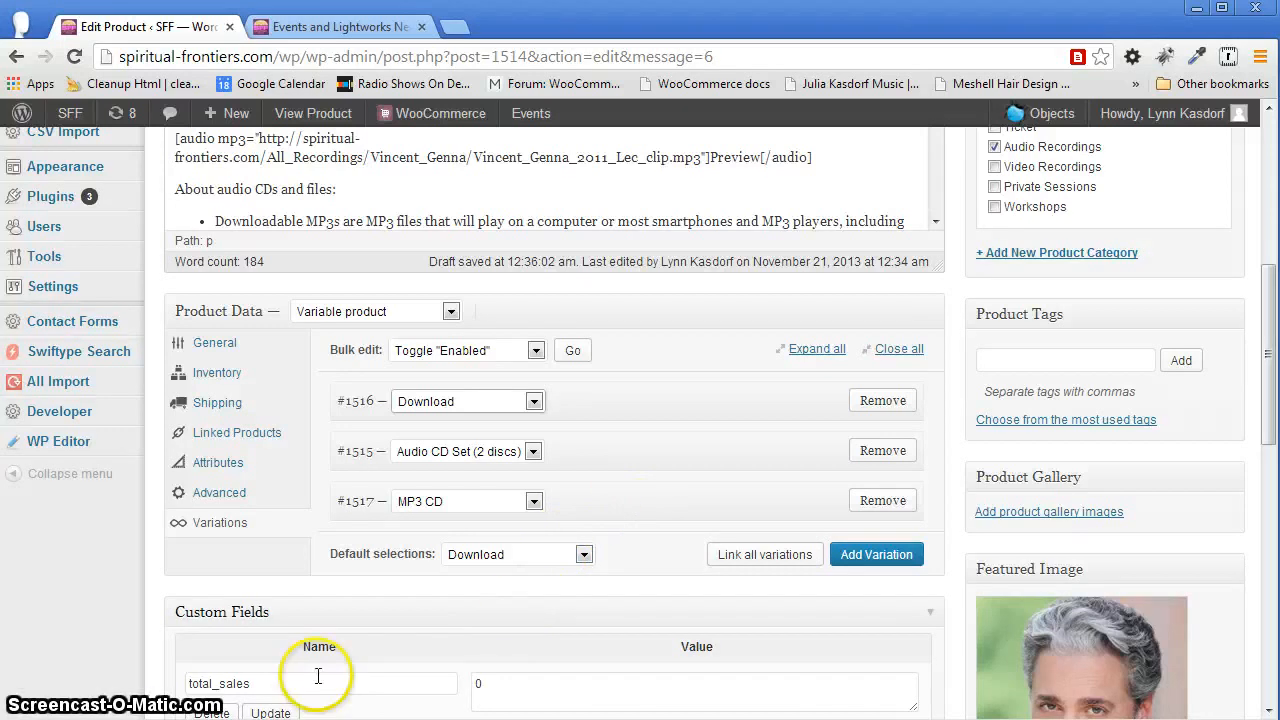
scroll(660, 693, "up", 1)
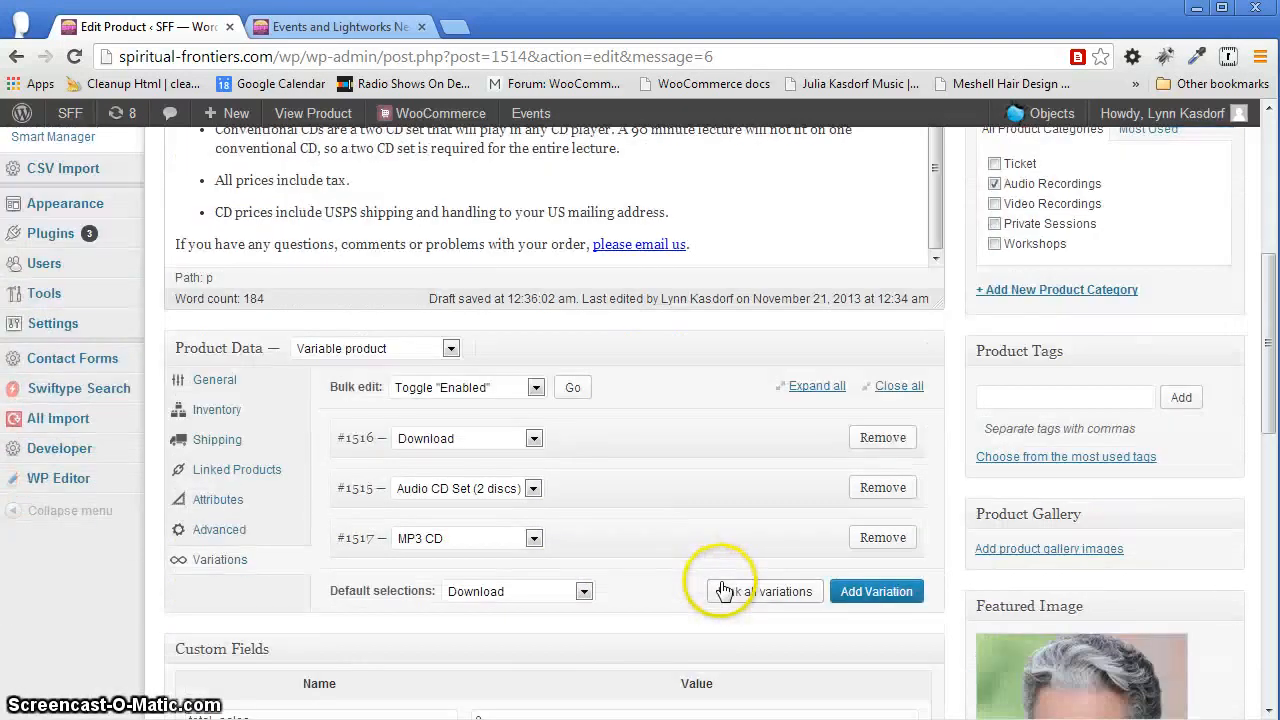
scroll(720, 586, "down", 1)
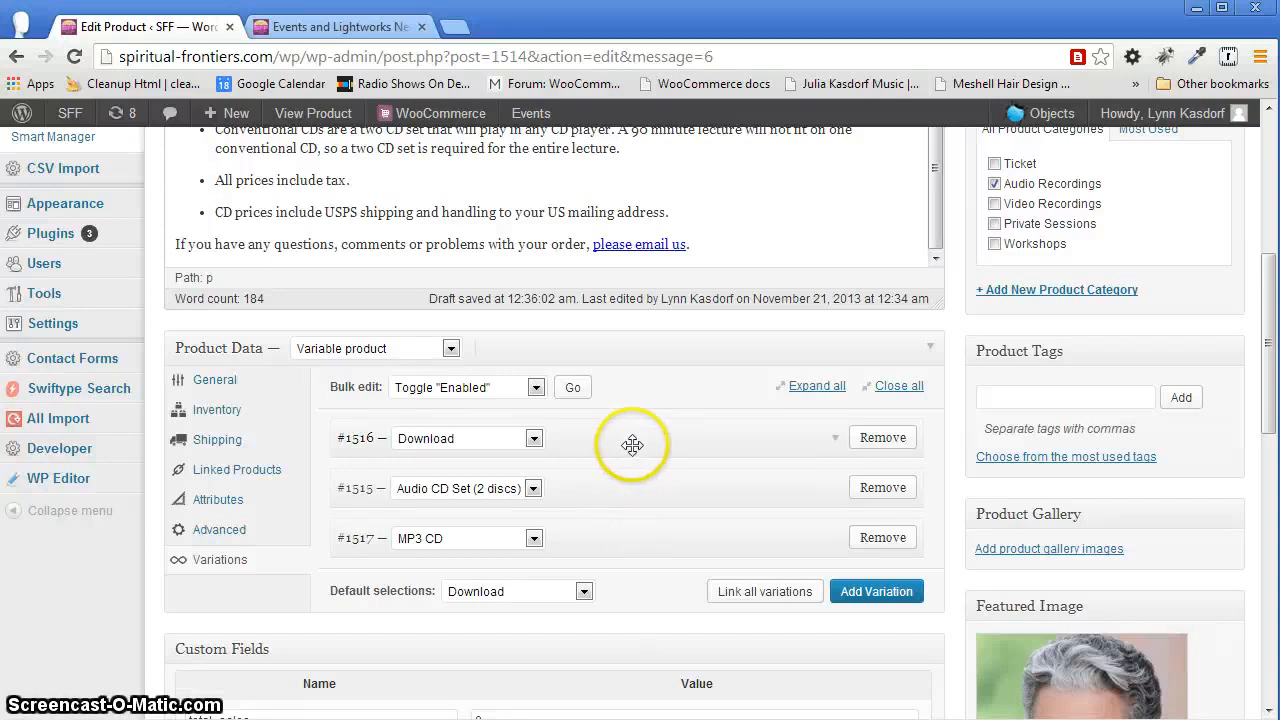
Expand the Download variation and select its entire file path
left_click(829, 443)
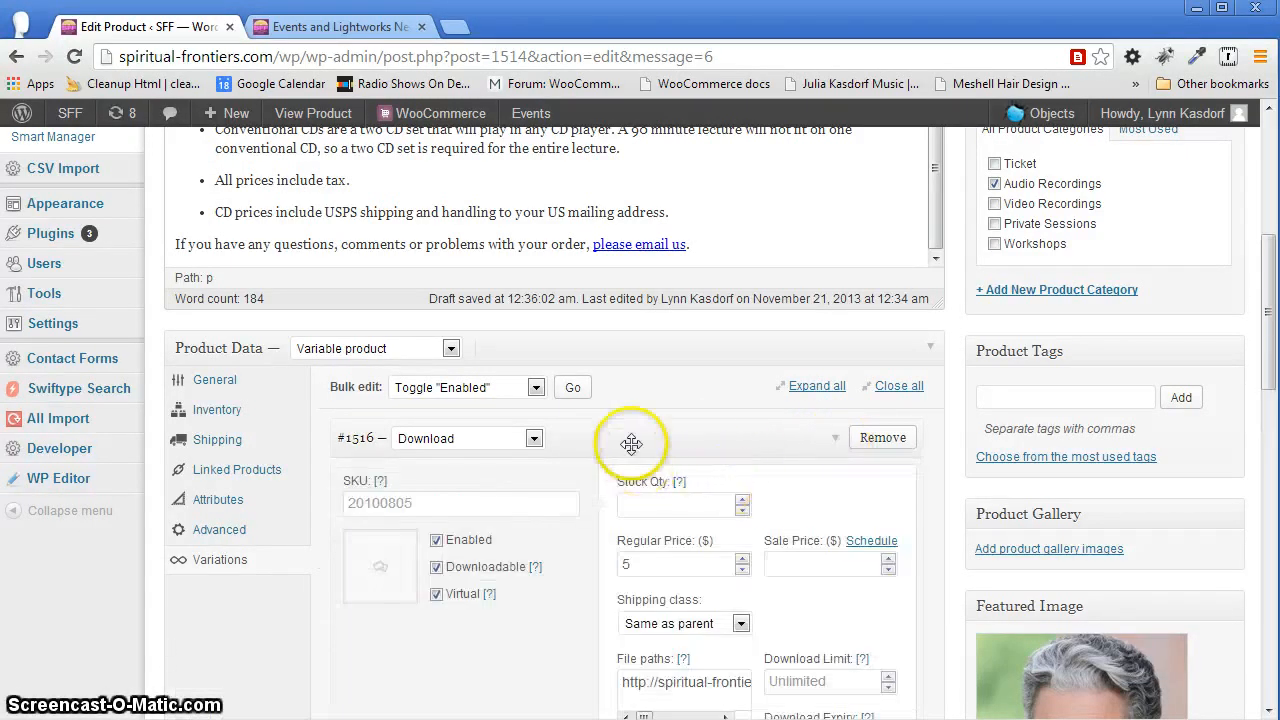
scroll(631, 443, "down", 2)
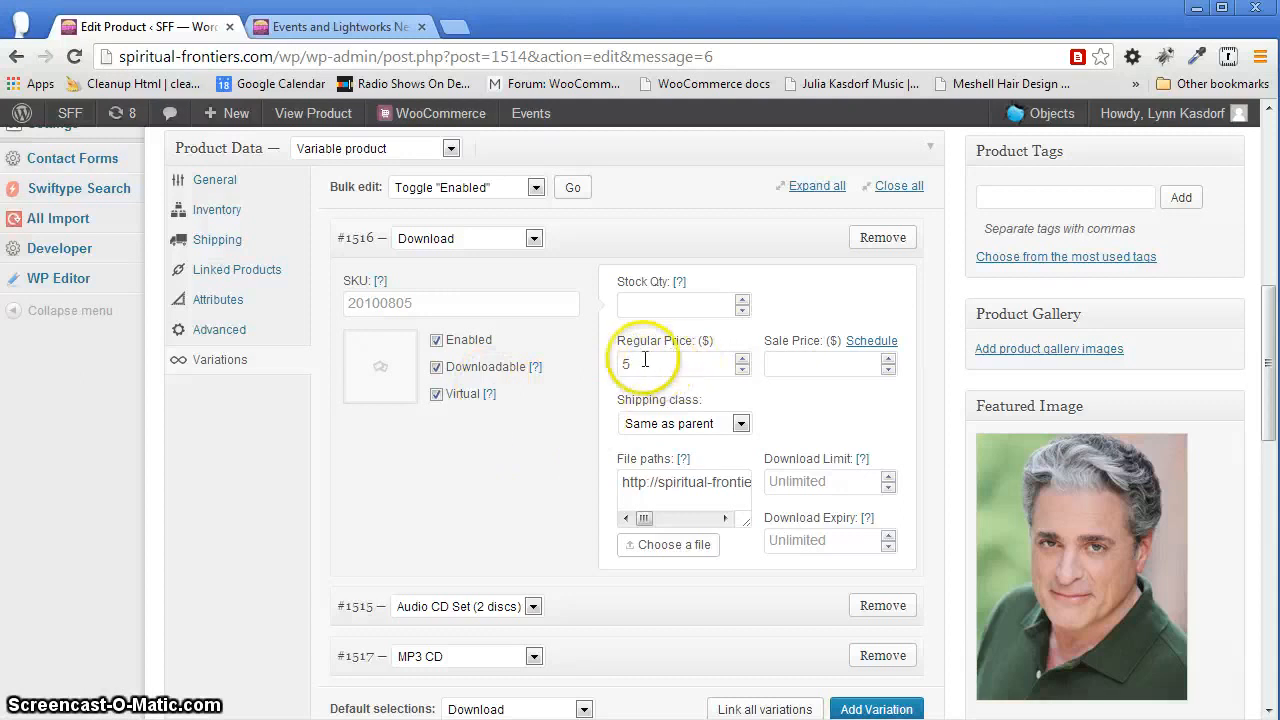
left_click(619, 482)
left_click_drag(735, 483, 762, 485)
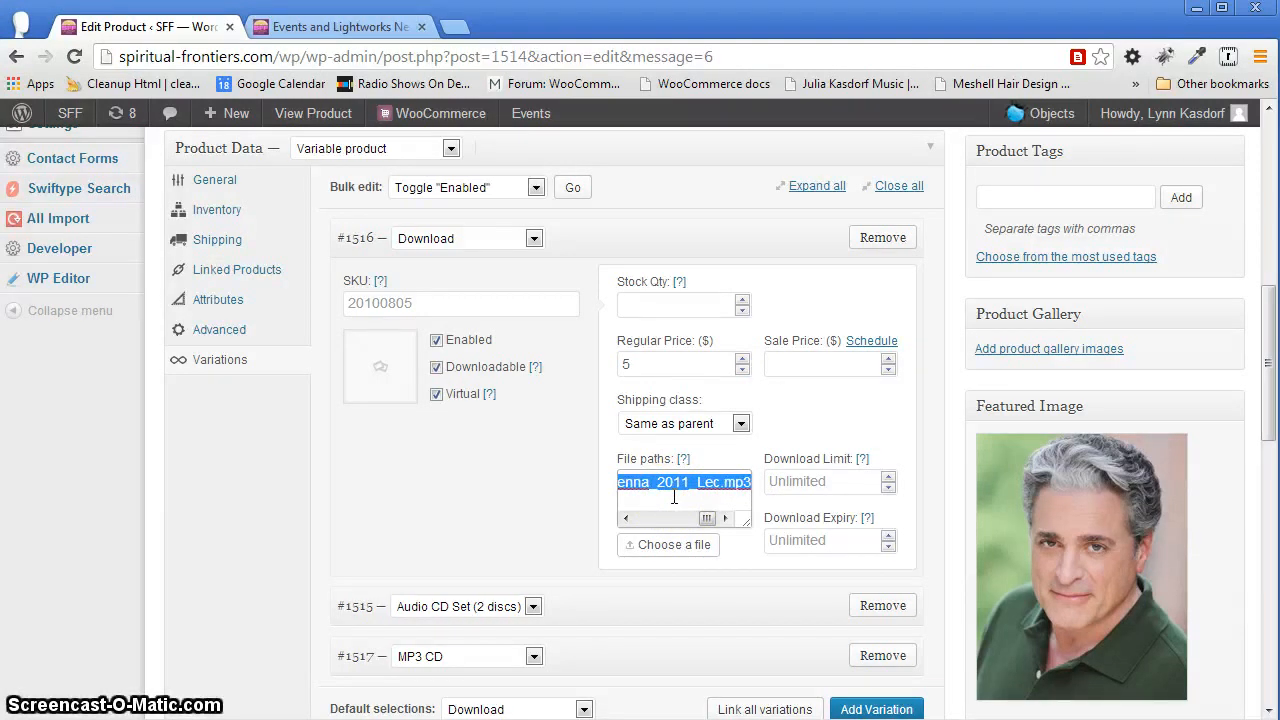
Switch to FileZilla and open the lecturer's folder inside /public_html/All_Recordings on the remote site
key("alt+Tab")
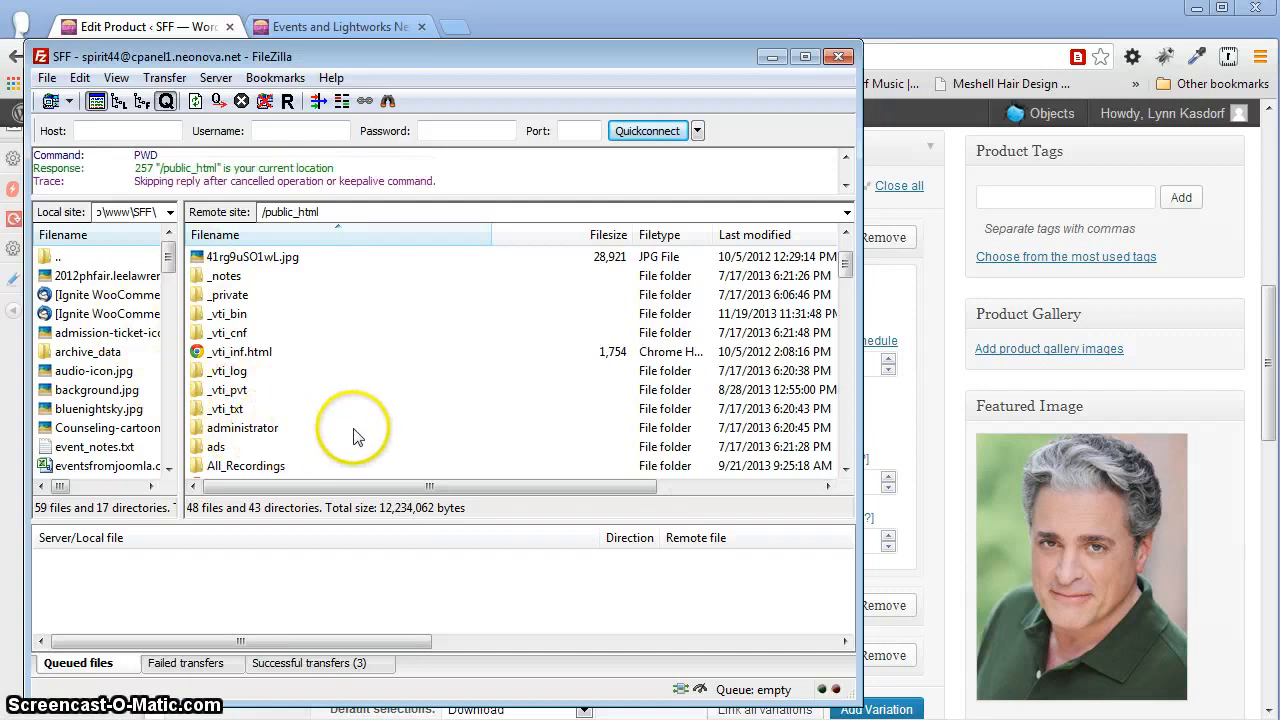
scroll(355, 437, "up", 2)
scroll(355, 437, "down", 1)
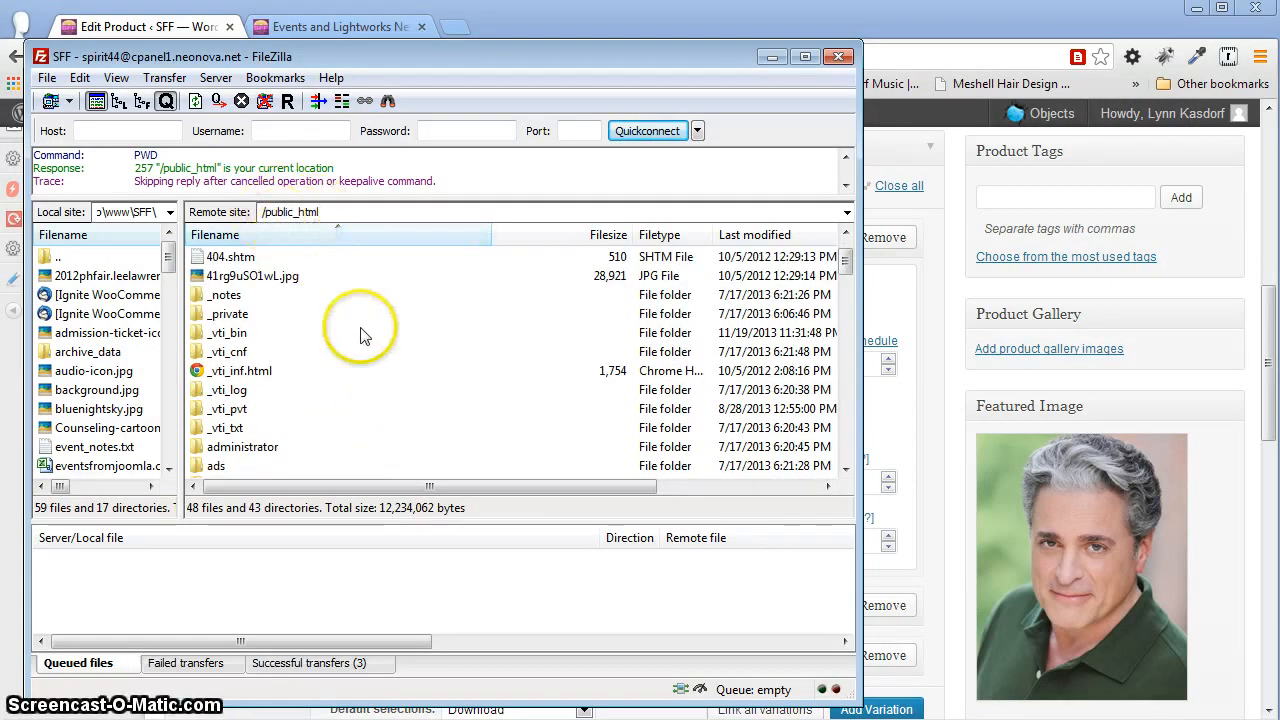
scroll(378, 348, "down", 3)
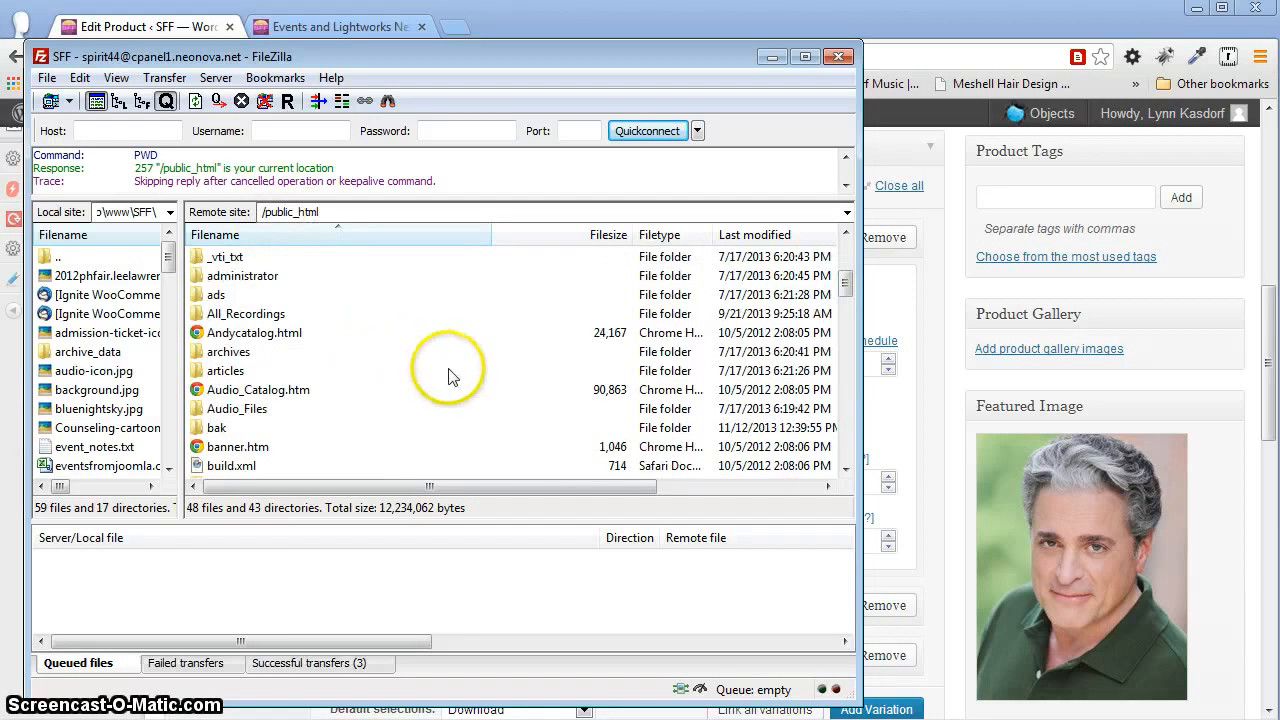
left_click(200, 315)
double_click(200, 315)
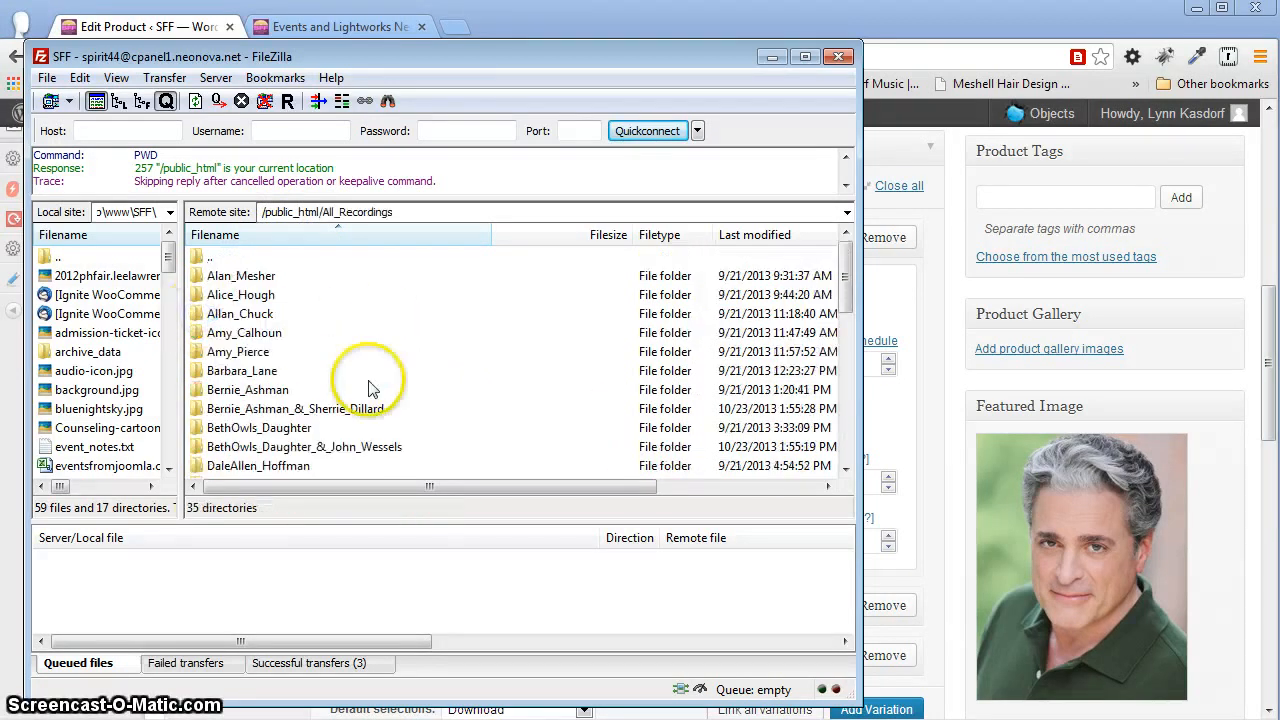
scroll(368, 388, "down", 6)
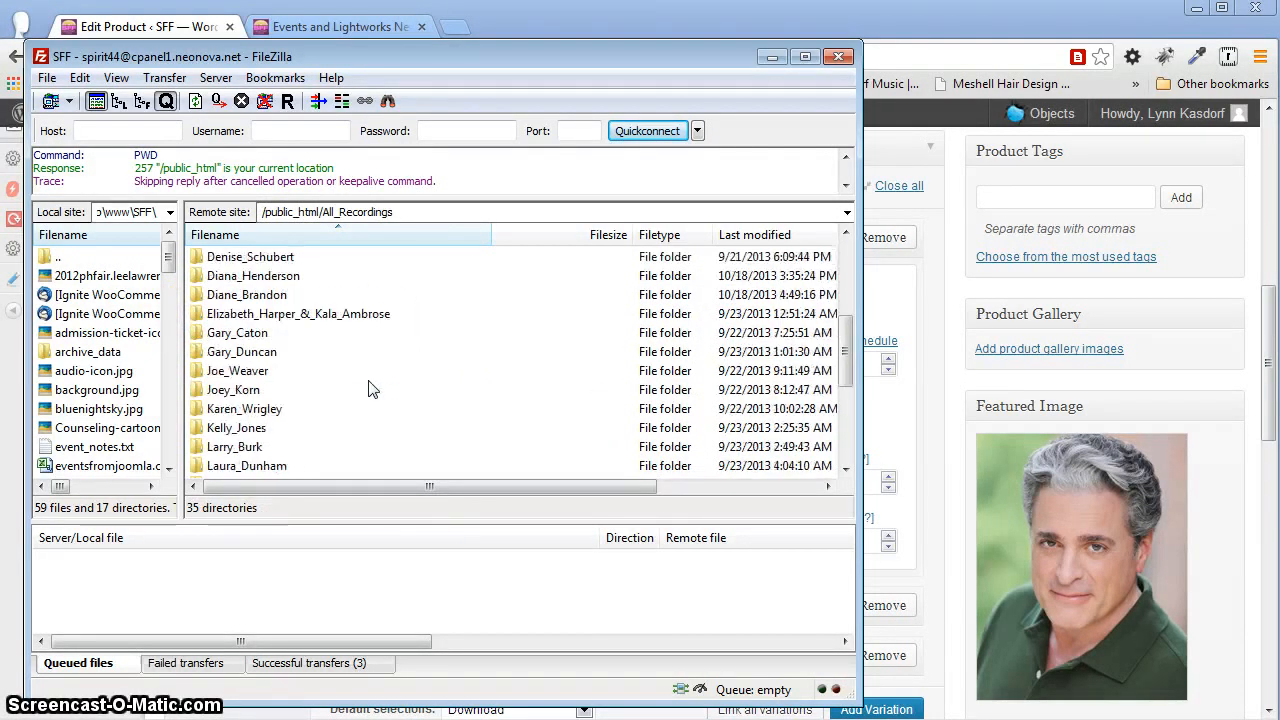
scroll(368, 388, "down", 2)
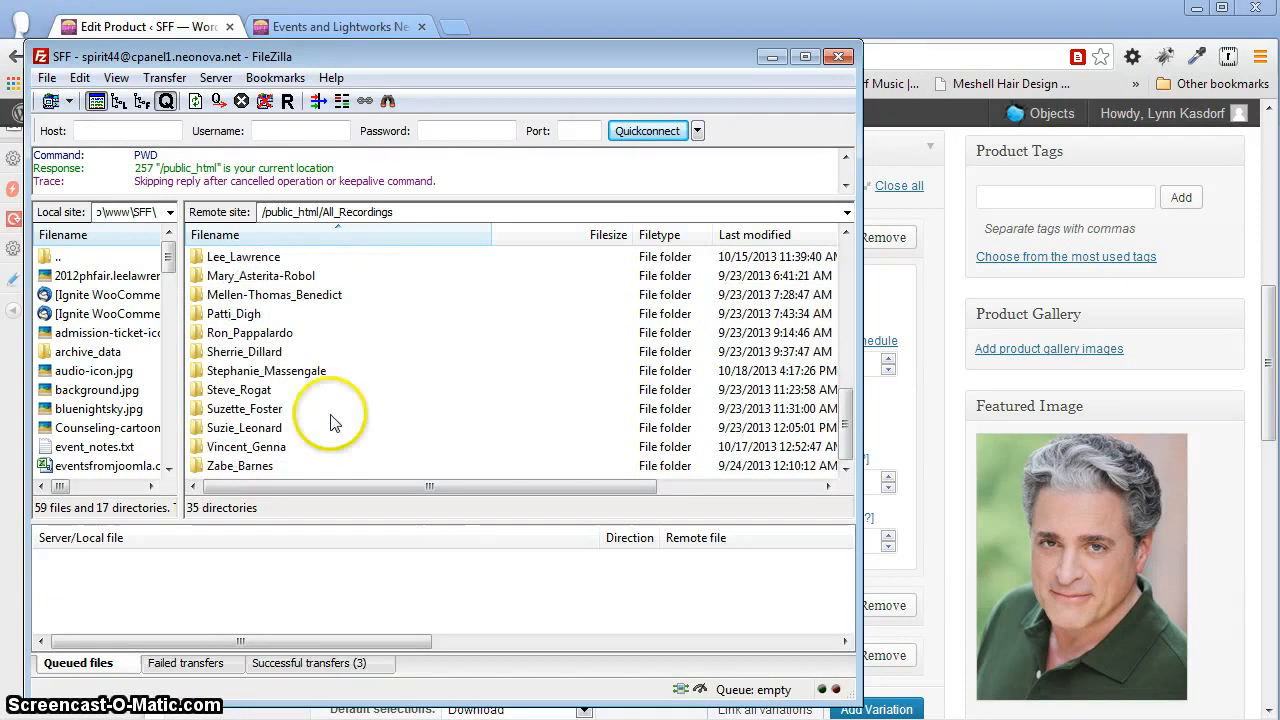
double_click(392, 450)
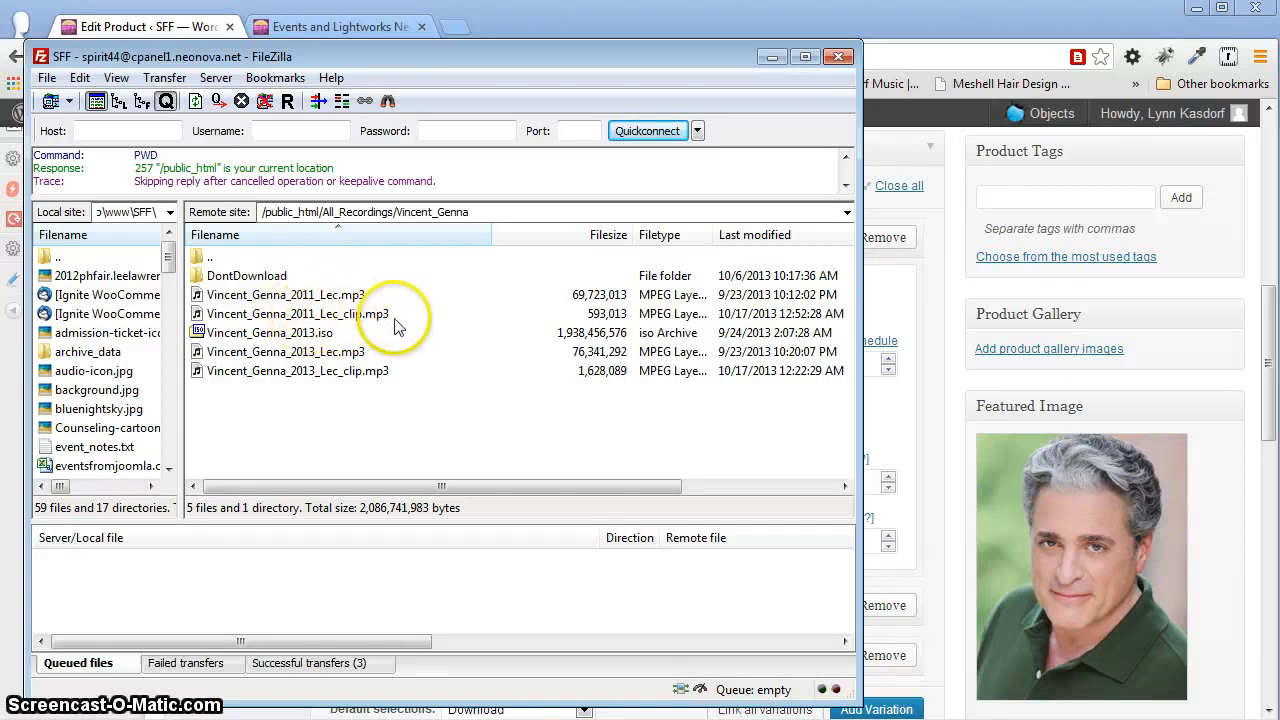
Copy the URL of the lecturer's full 2013 lecture MP3 file to the clipboard
scroll(480, 370, "right", 1)
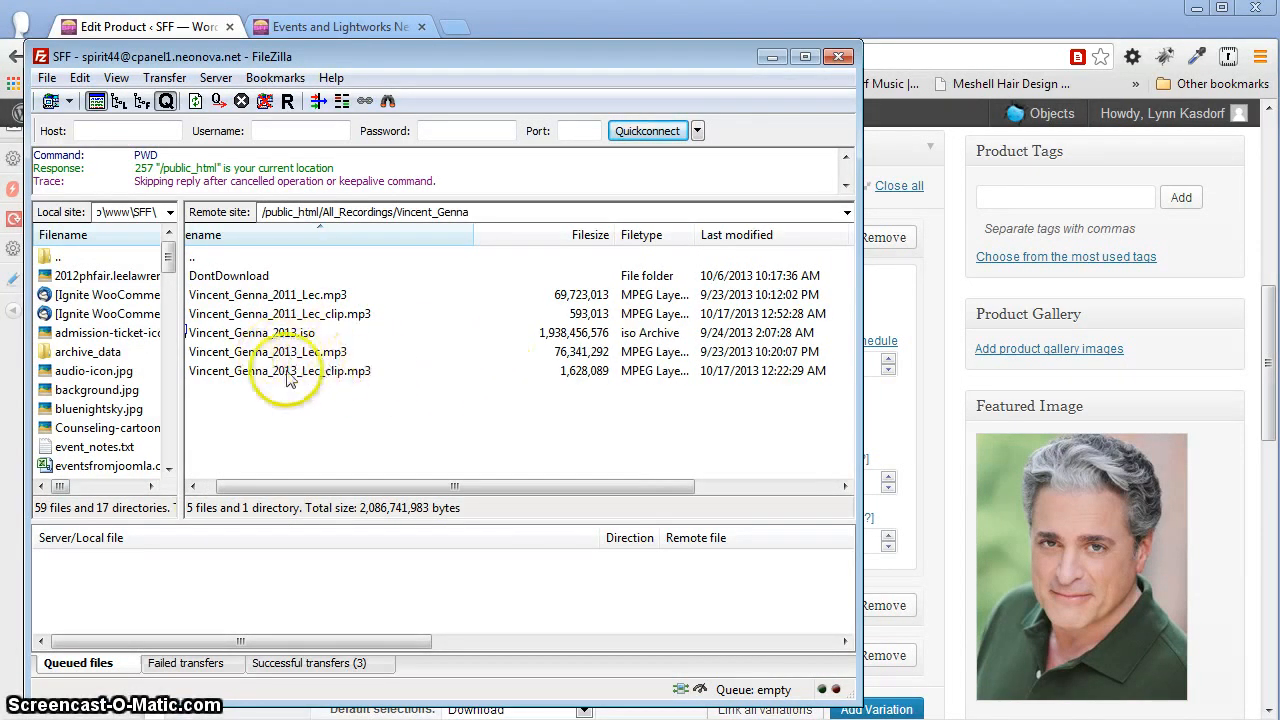
left_click_drag(323, 486, 288, 493)
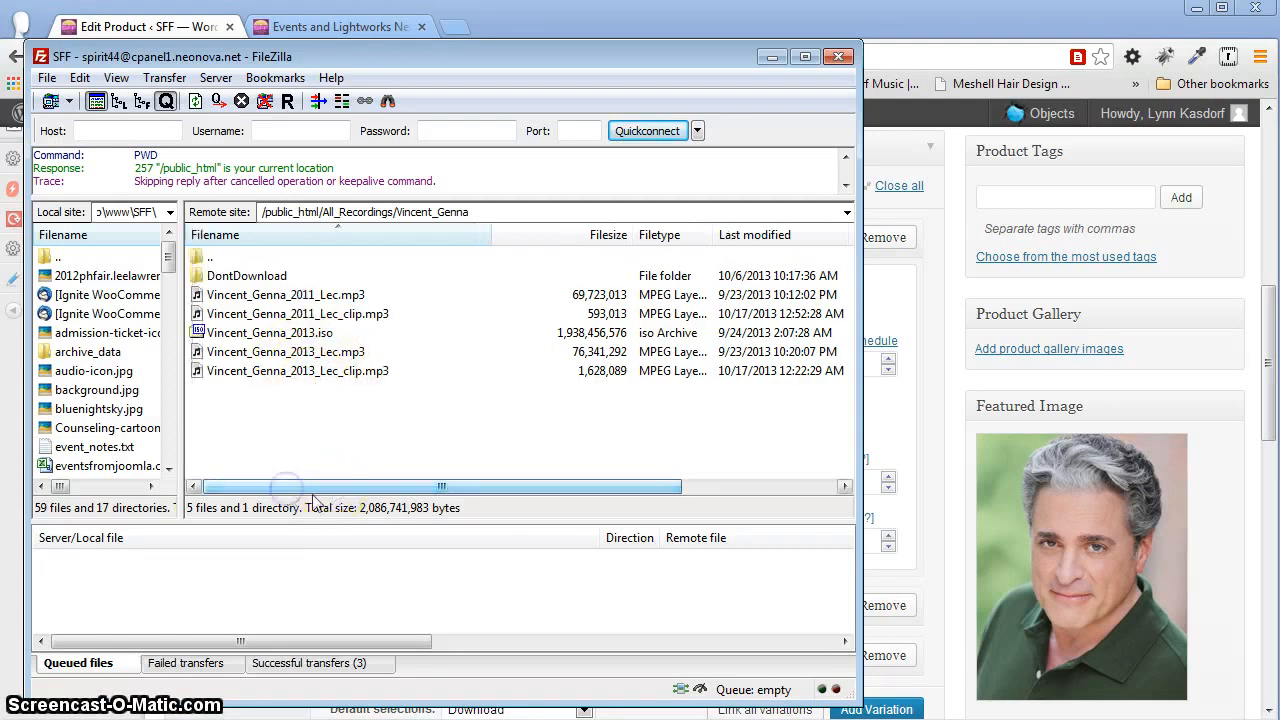
right_click(259, 359)
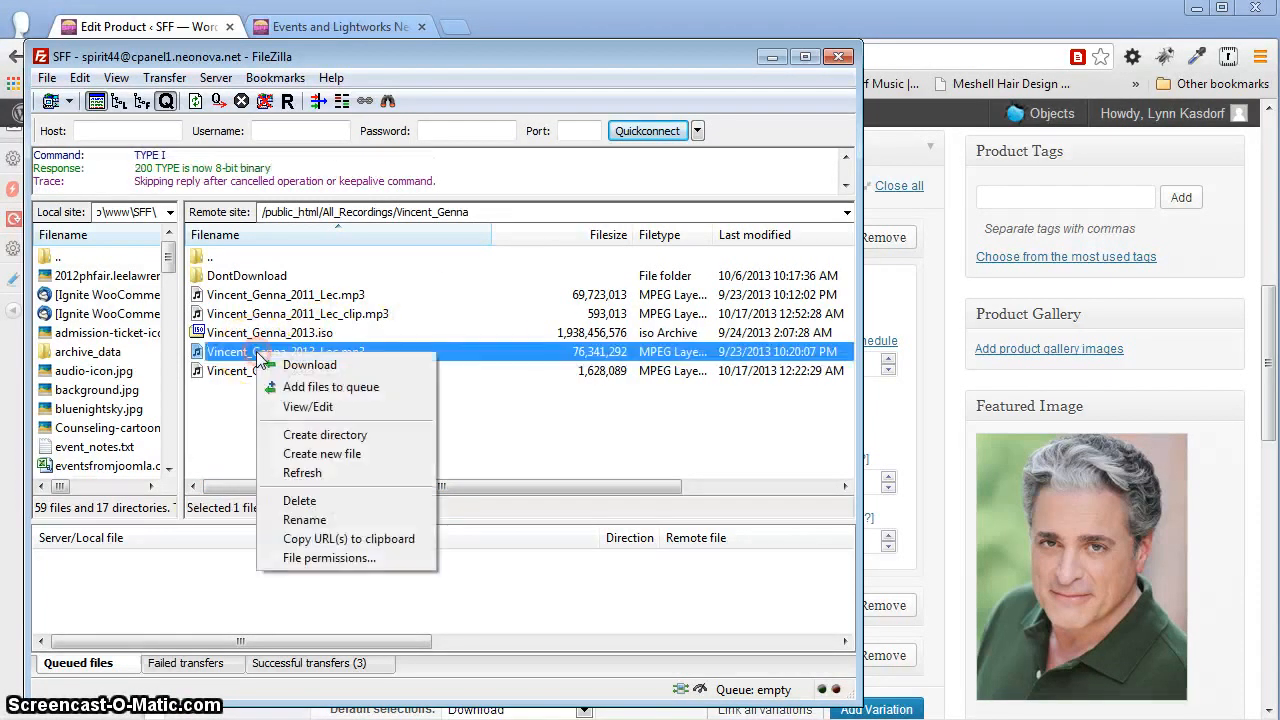
left_click(325, 541)
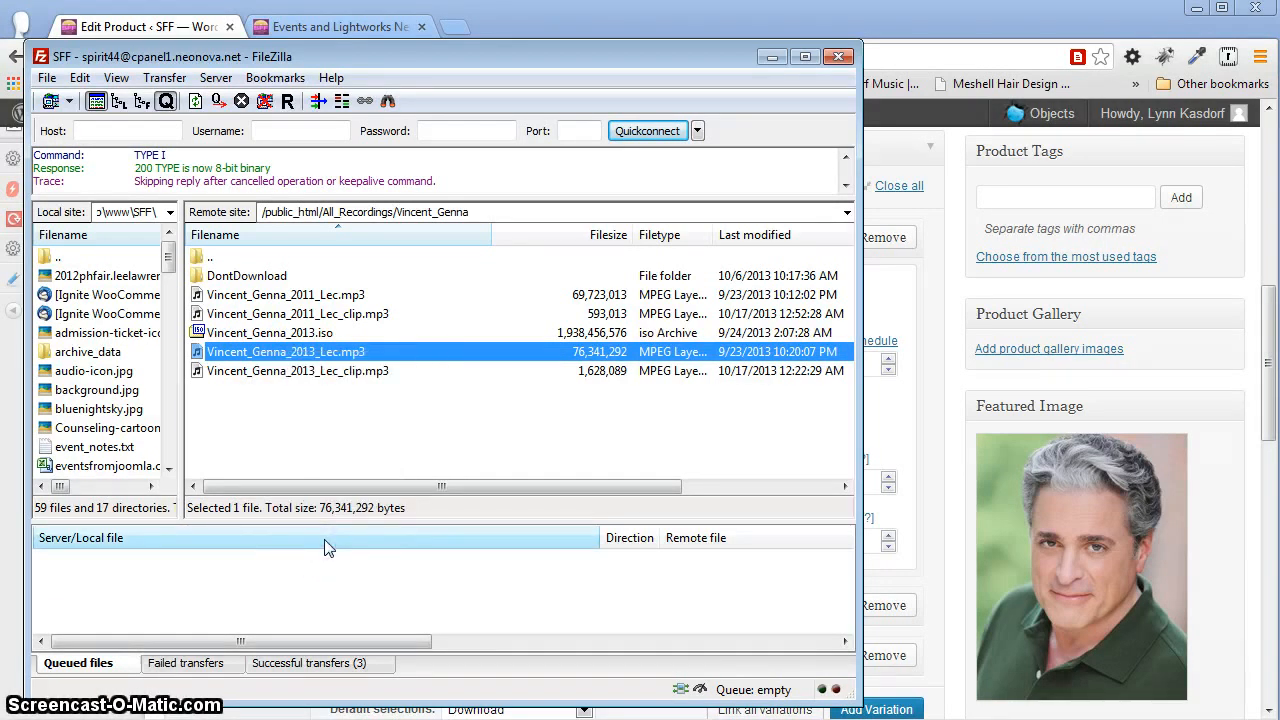
Paste the copied FTP URL of the 2013 lecture MP3 into a blank Notepad document
left_click(966, 30)
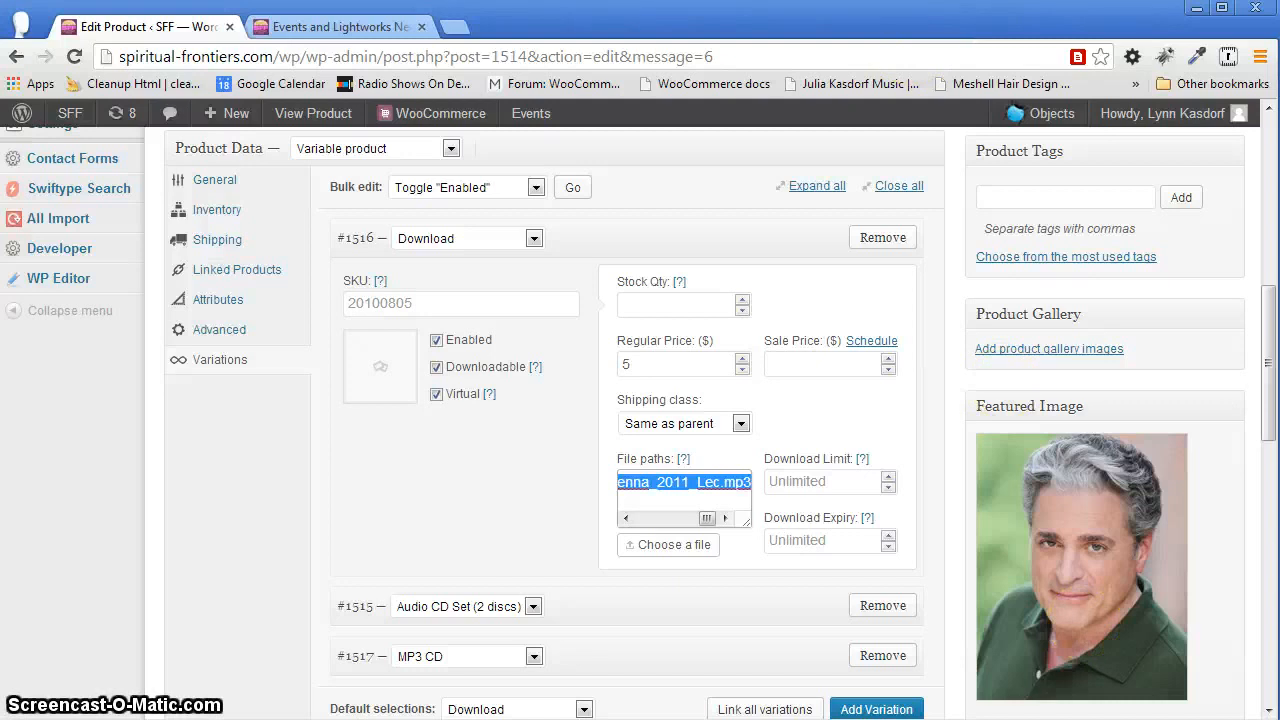
key("alt+Tab")
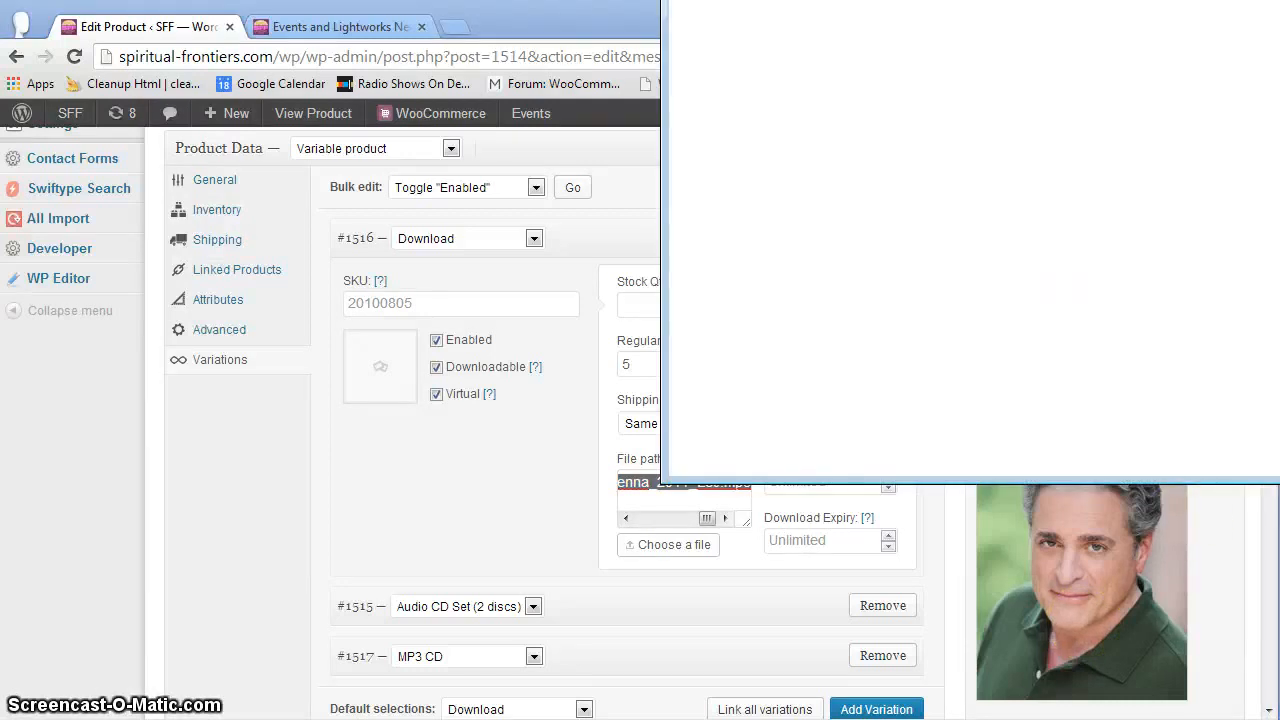
mouse_move(1175, 5)
left_mouse_down()
mouse_move(851, 43)
mouse_move(640, 90)
left_mouse_up()
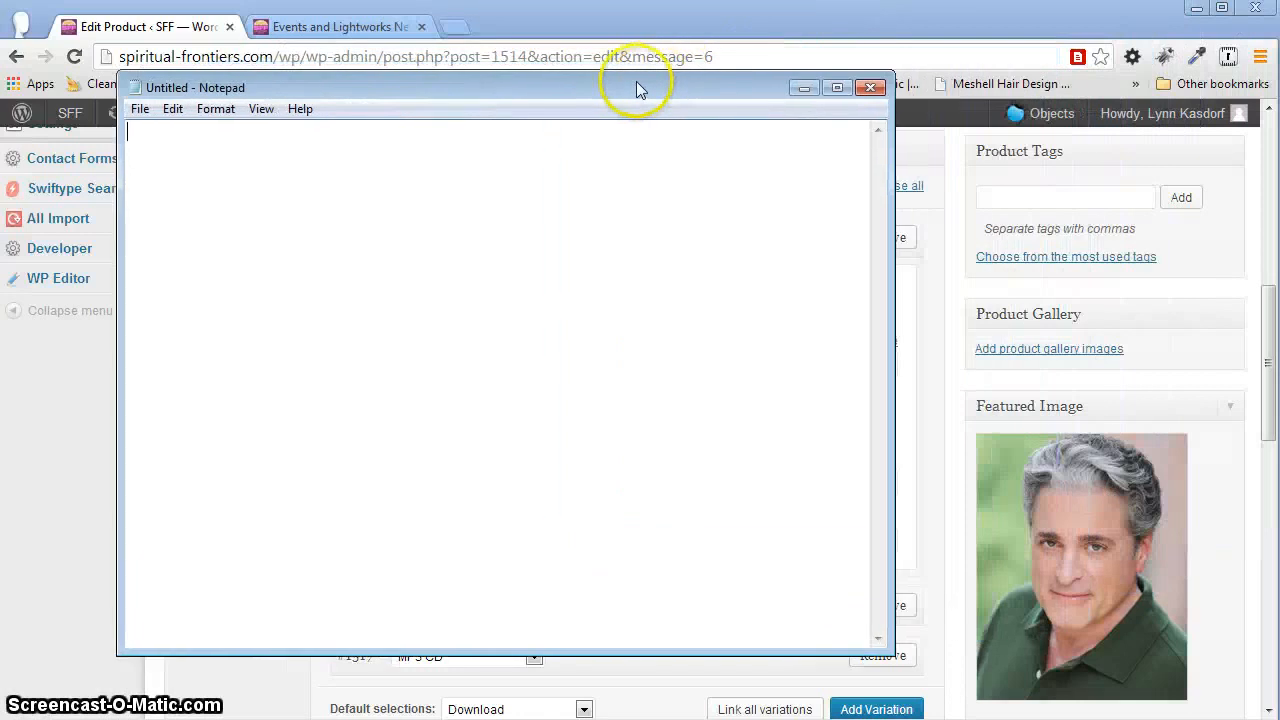
right_click(208, 172)
left_click(256, 256)
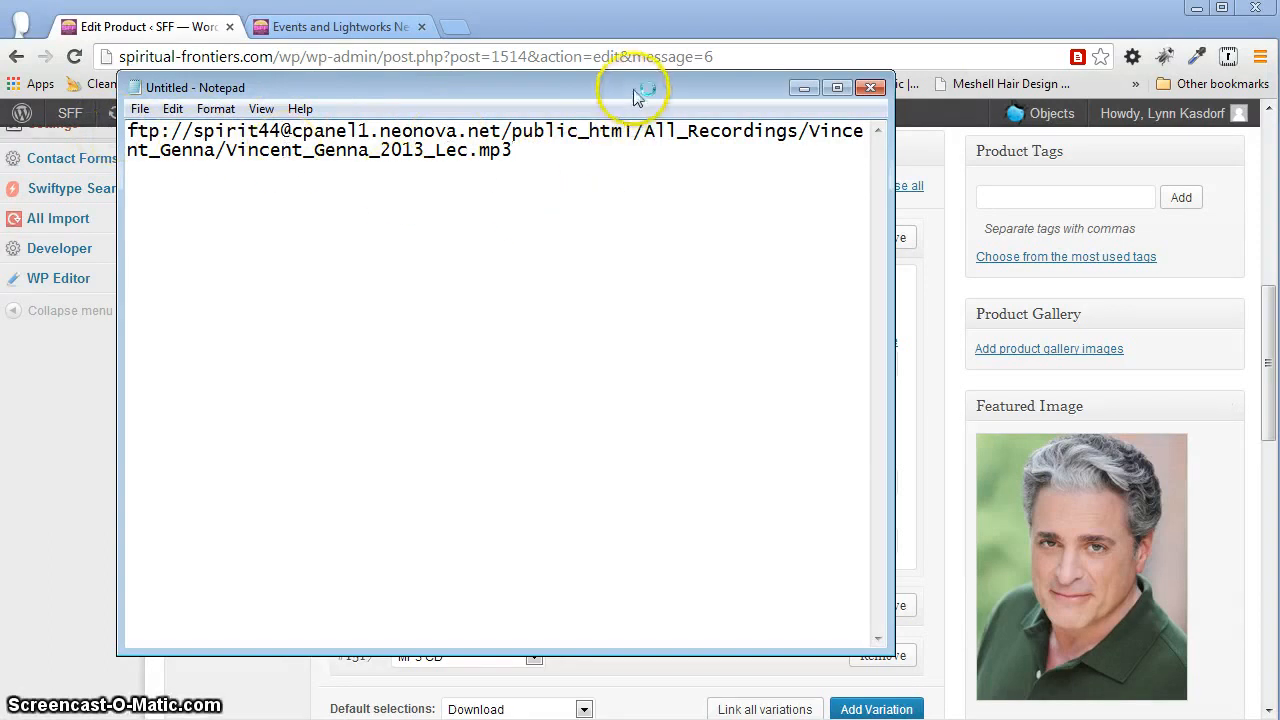
left_click_drag(630, 91, 541, 99)
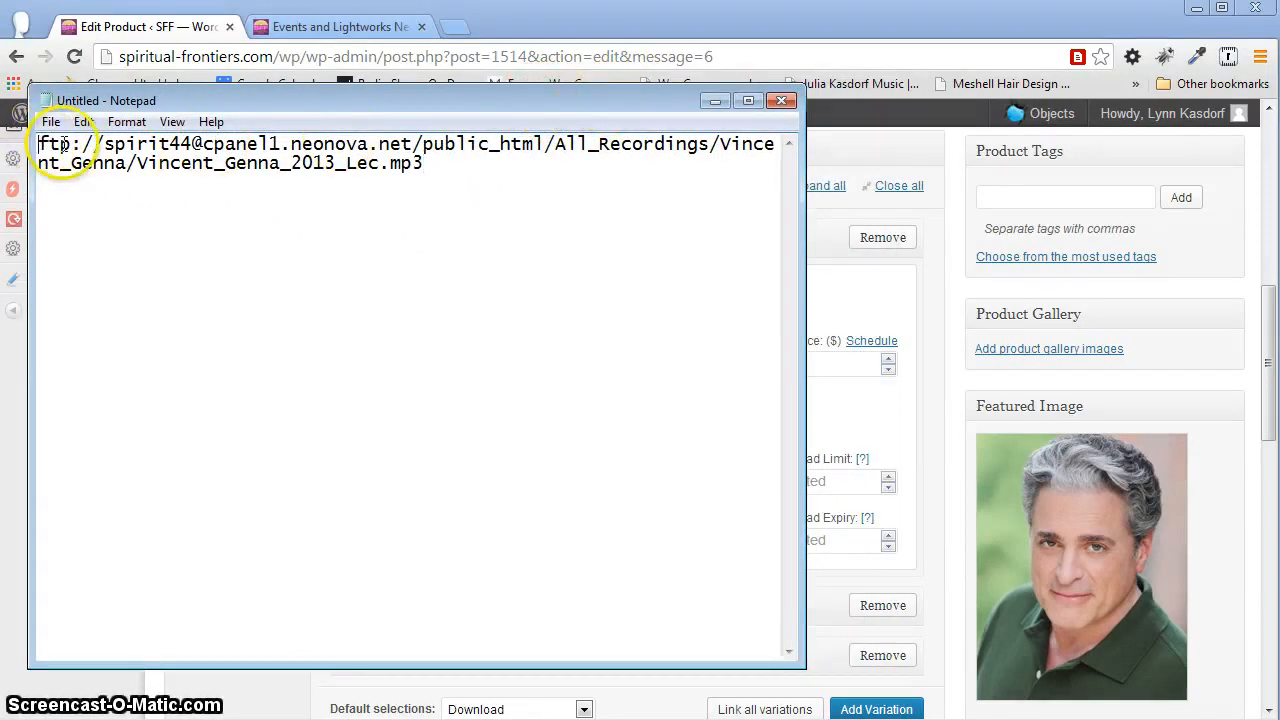
Copy the Download variation's existing 2011 file path and paste it below the FTP URL in a widened Notepad window
left_click_drag(39, 143, 80, 146)
left_click(834, 34)
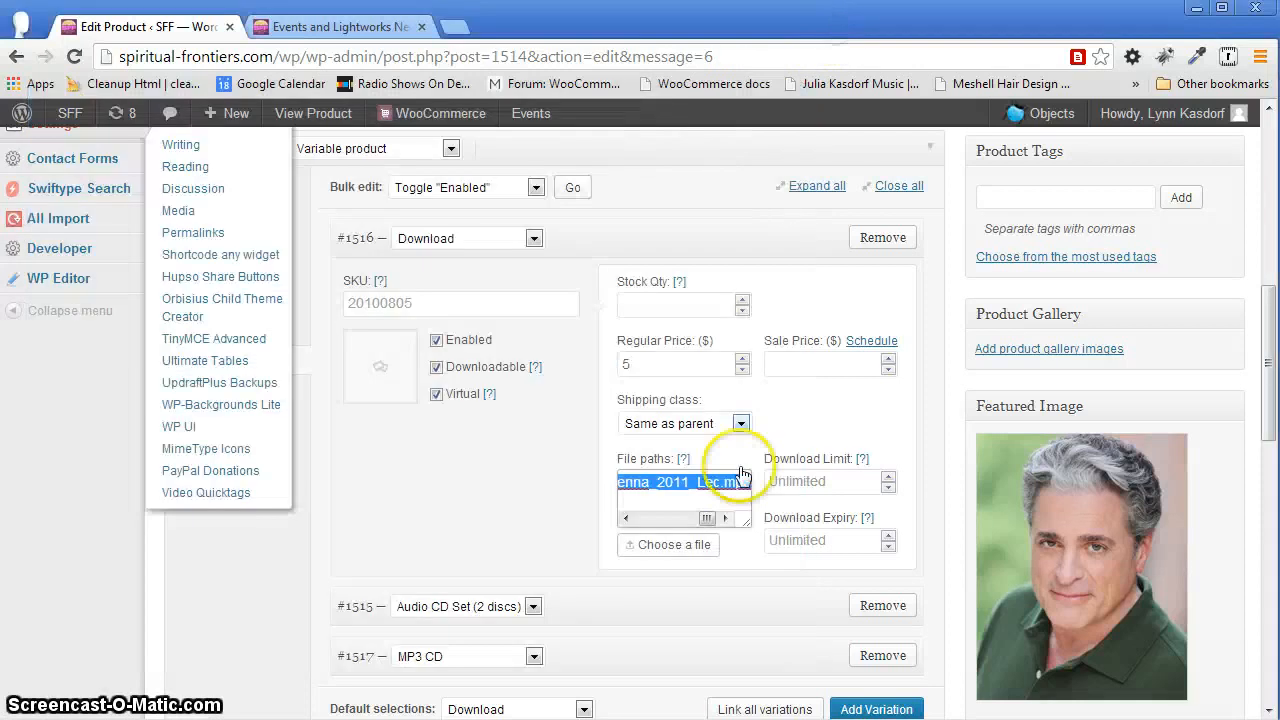
right_click(679, 482)
left_click(729, 577)
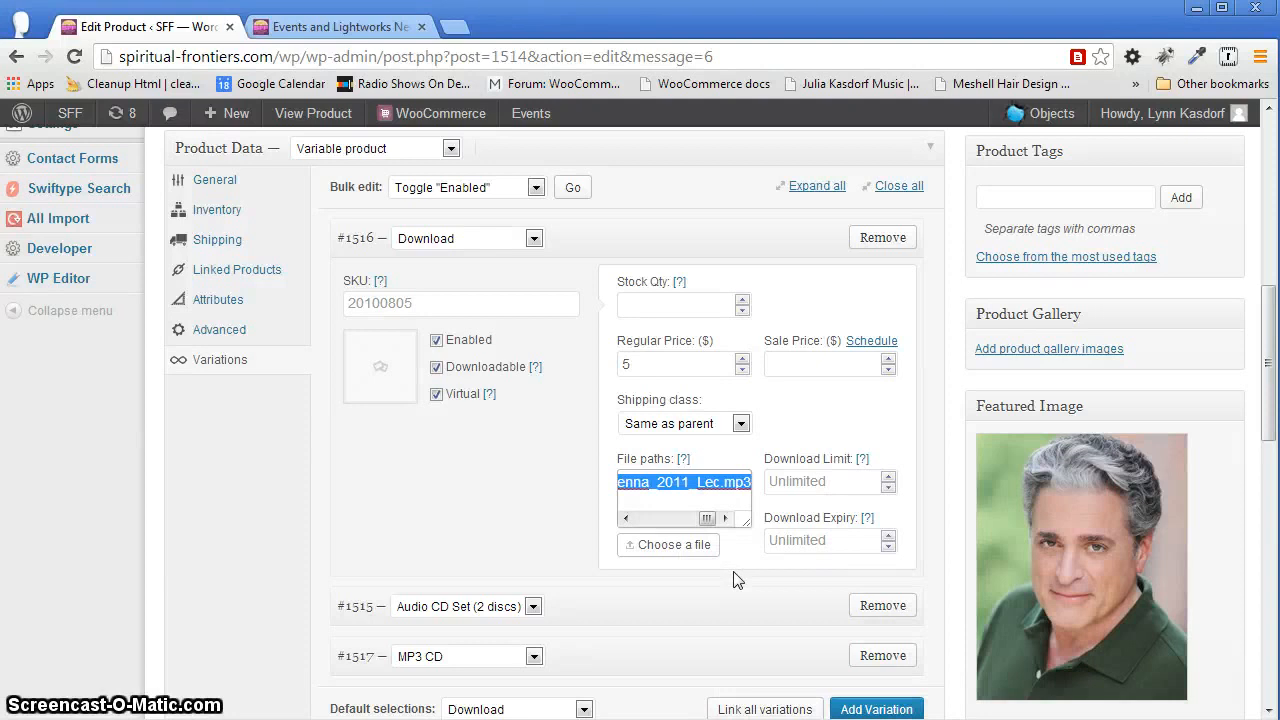
key("alt+Tab")
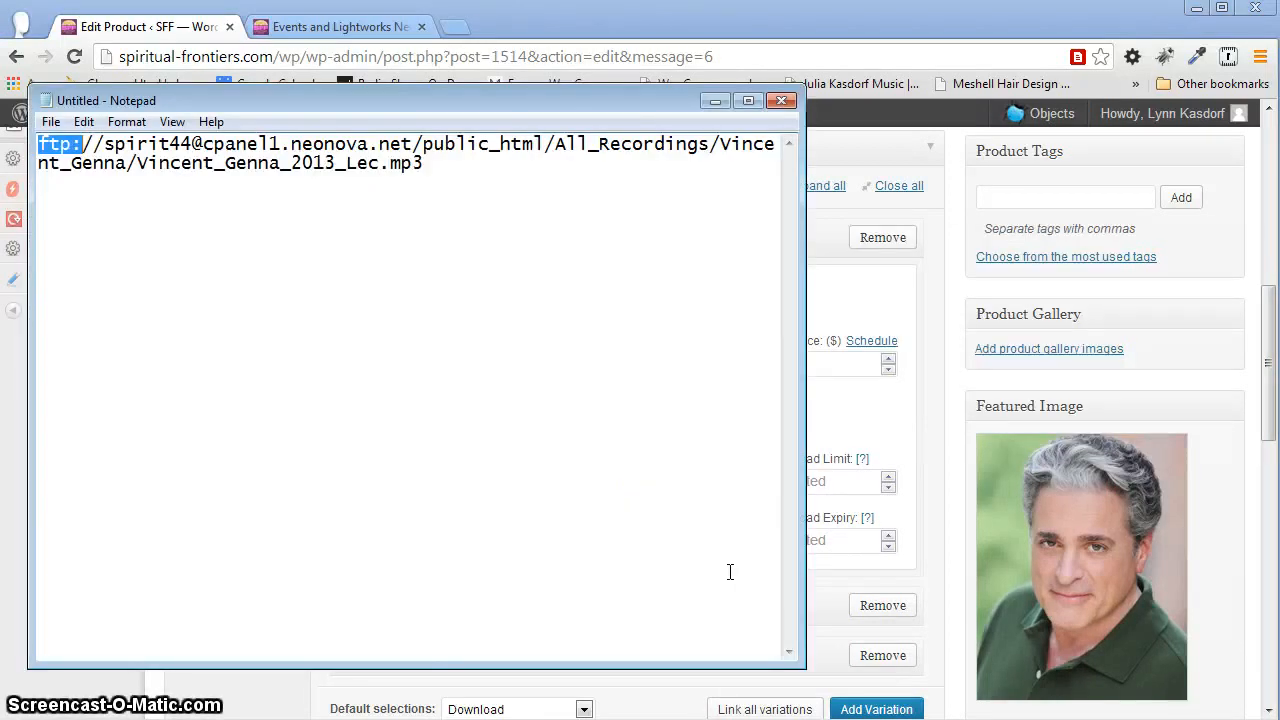
left_click(448, 208)
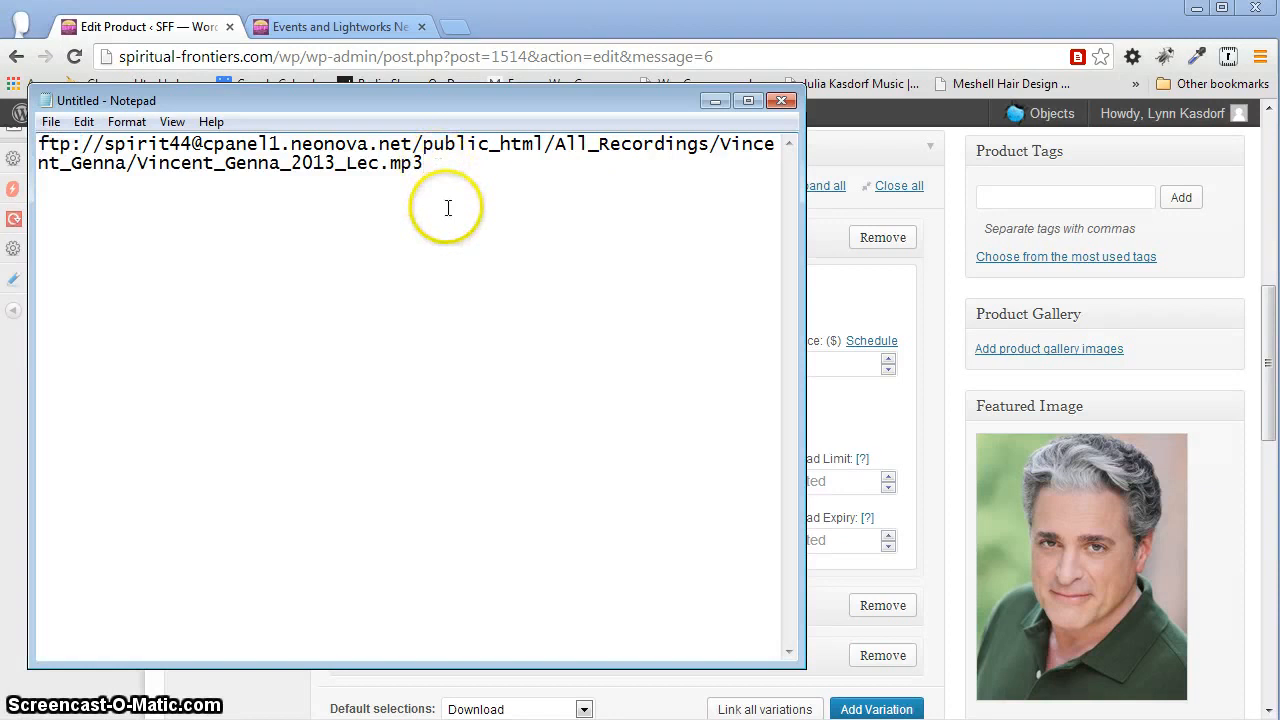
key("Return")
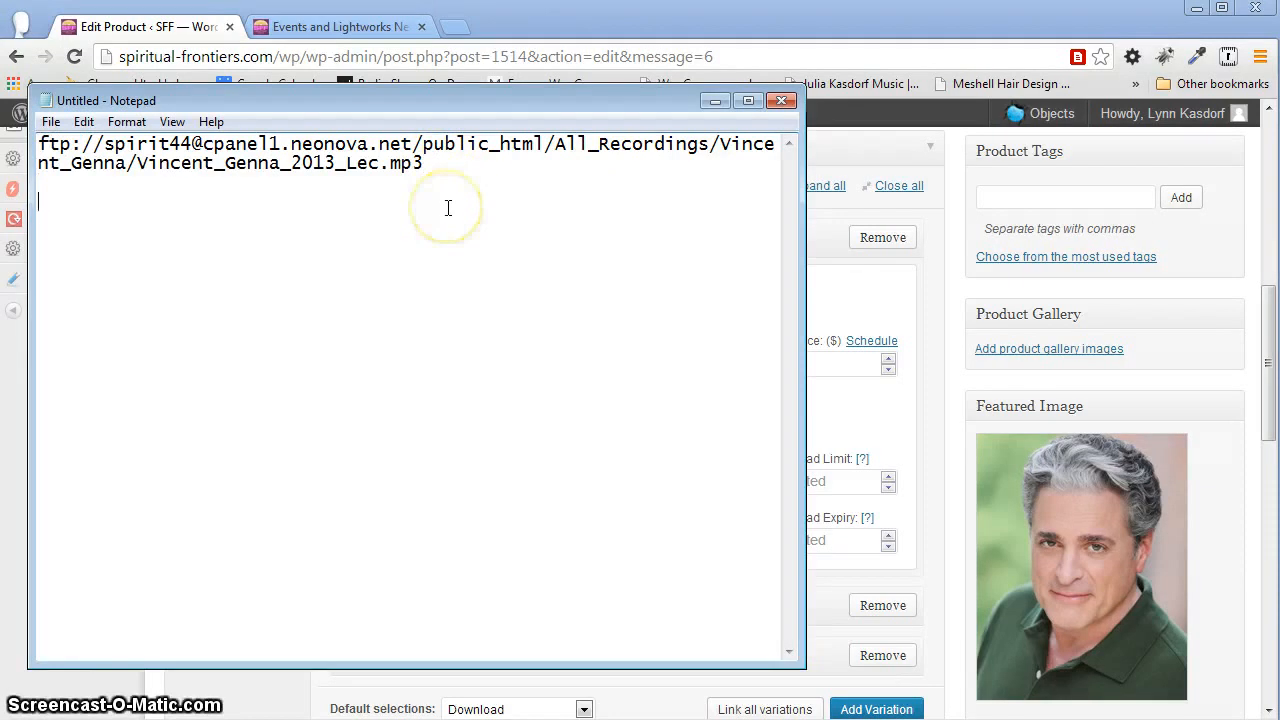
key("ctrl+v")
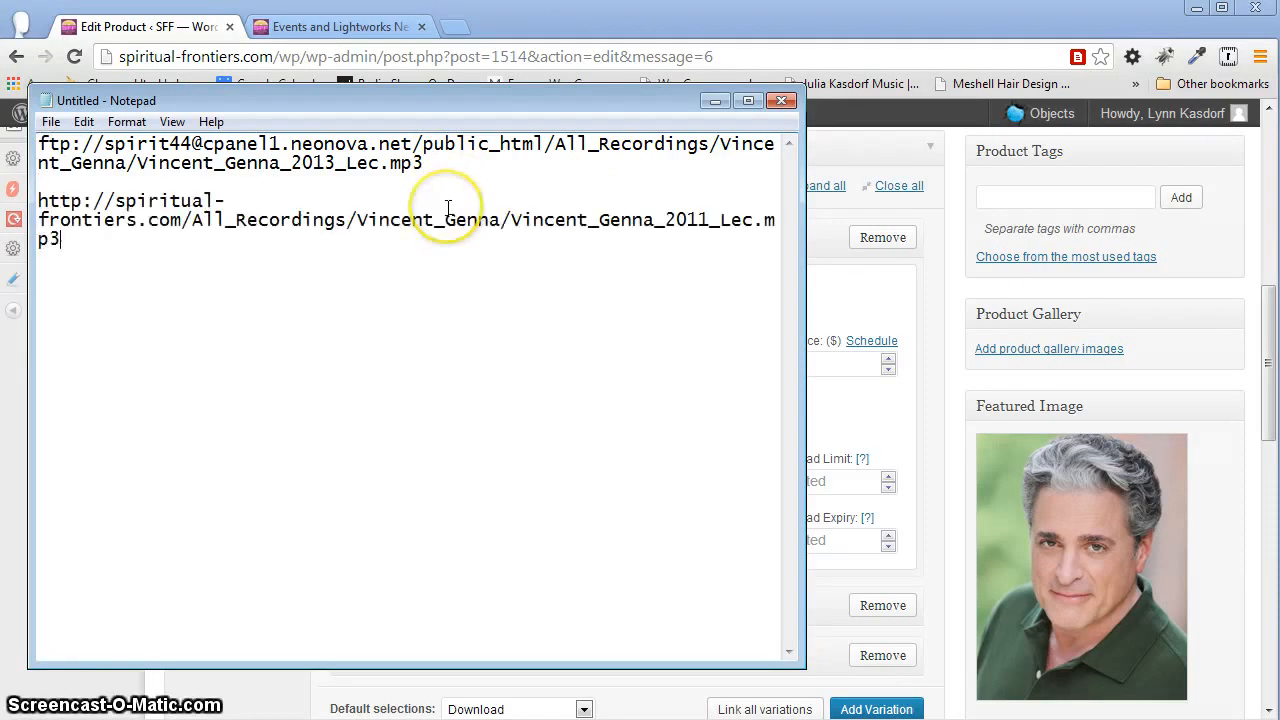
left_click(473, 345)
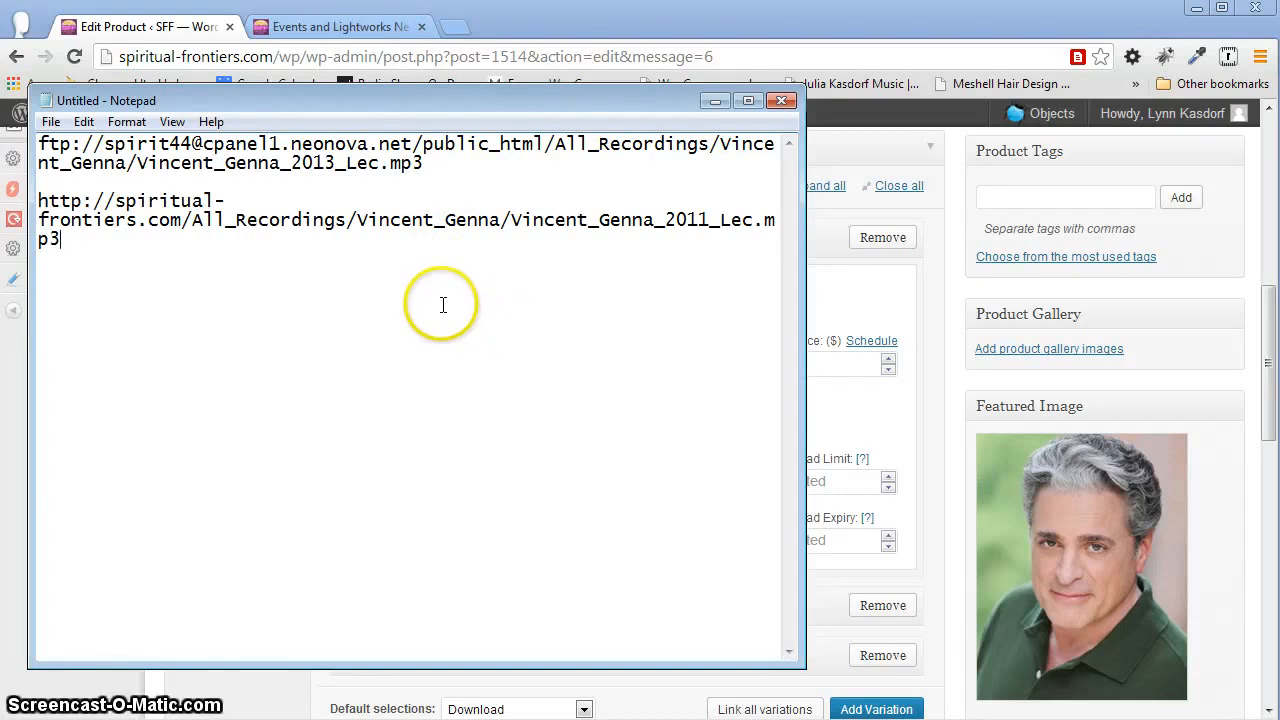
left_click_drag(803, 628, 1187, 575)
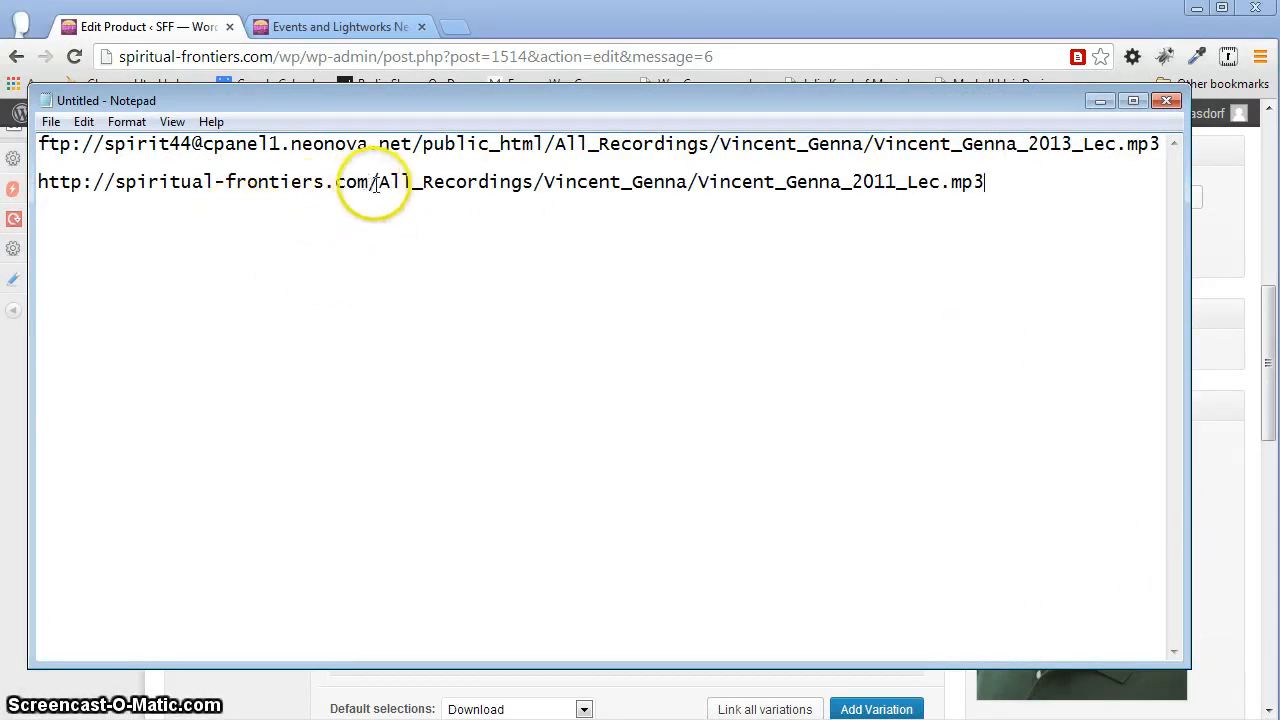
left_click_drag(368, 181, 36, 181)
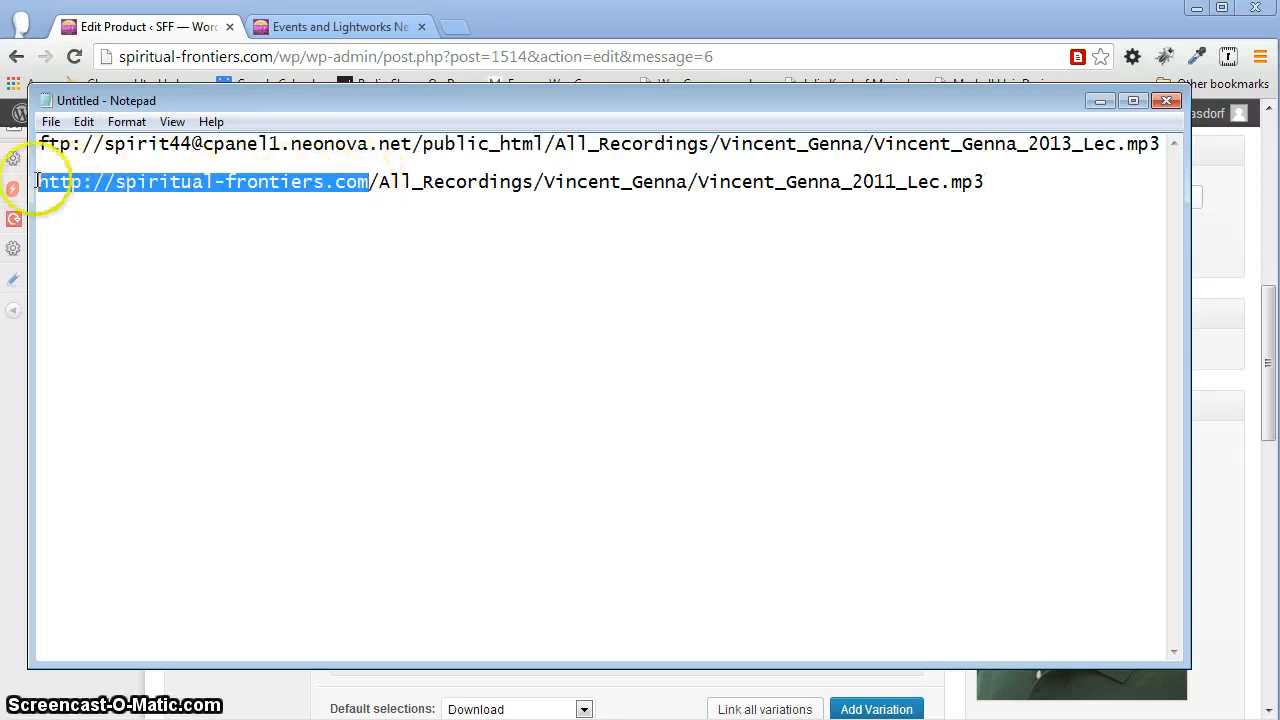
left_click(455, 190)
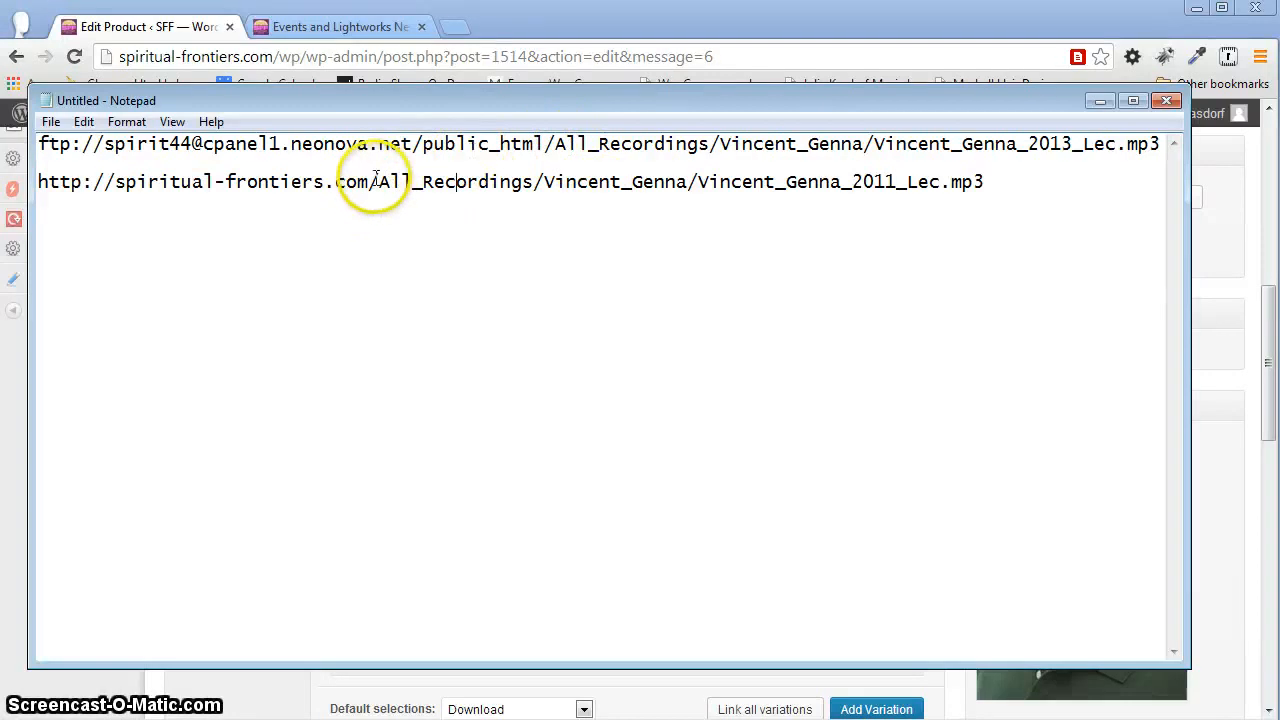
left_click_drag(369, 183, 30, 185)
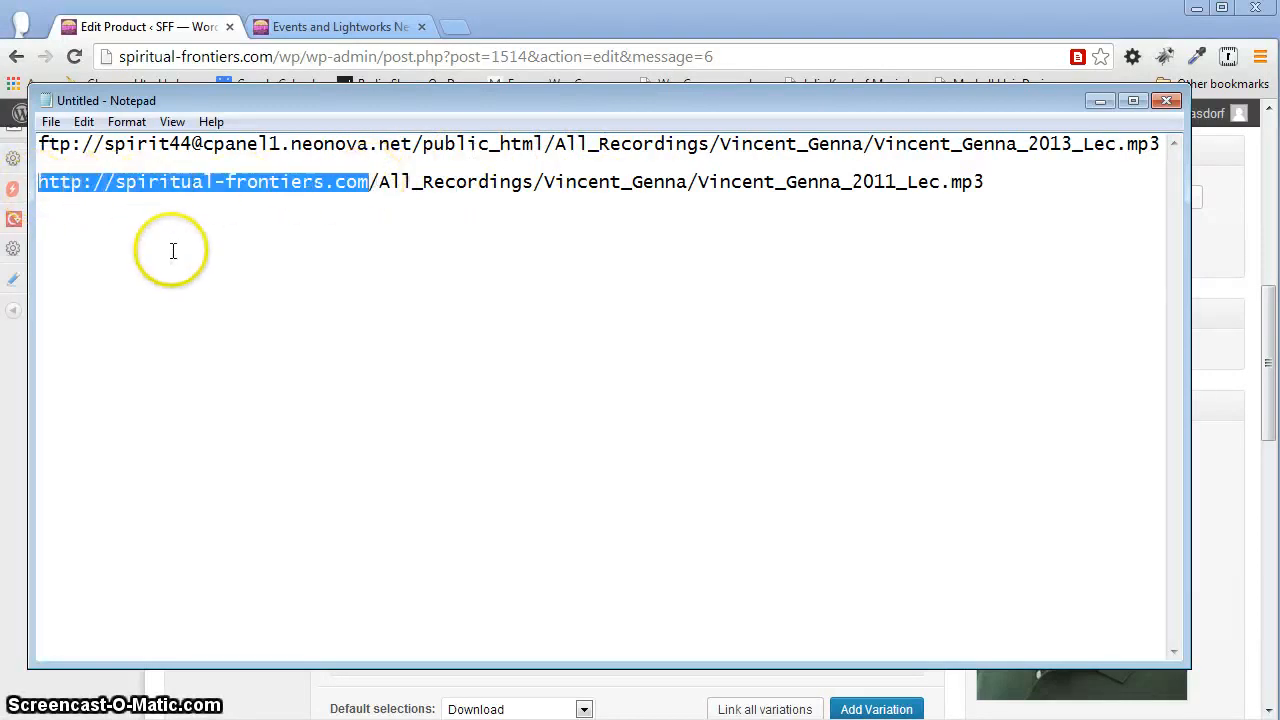
left_click_drag(546, 141, 33, 148)
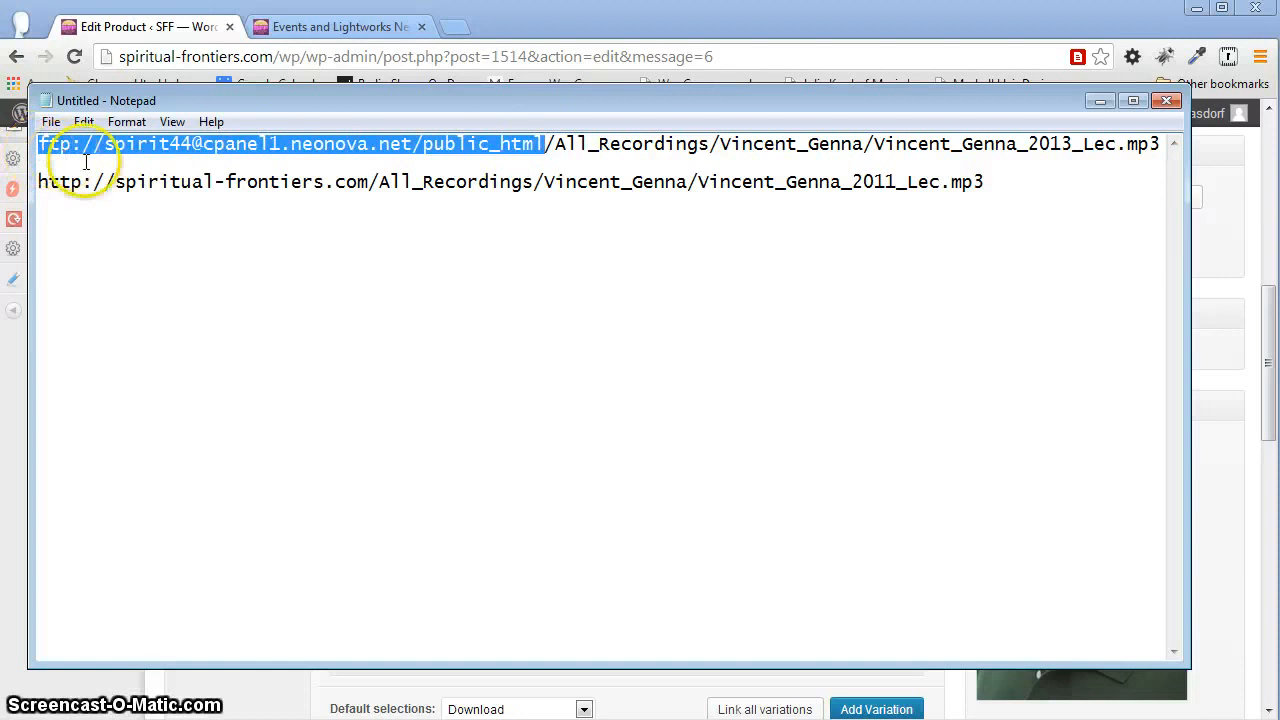
key("ctrl+v")
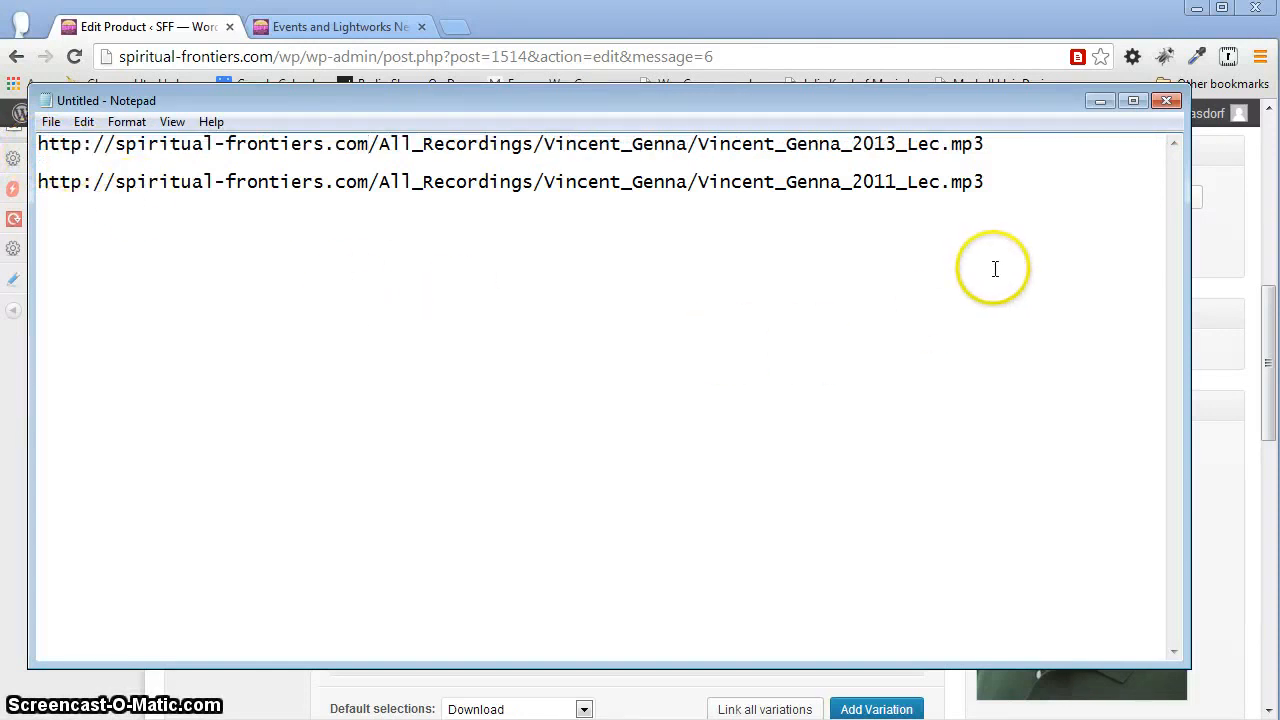
Copy the corrected 2013 lecture URL from Notepad and paste it over the Download variation's file path in WooCommerce
left_click_drag(885, 146, 898, 147)
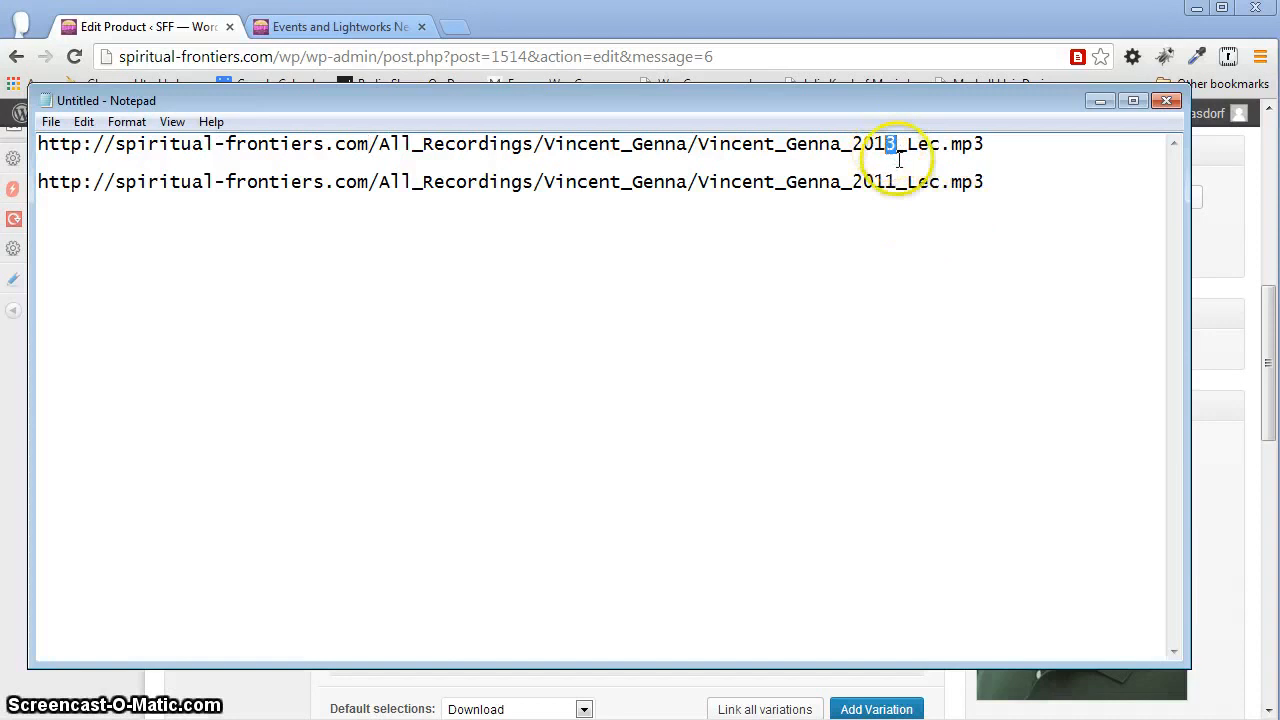
left_click_drag(1000, 143, 36, 104)
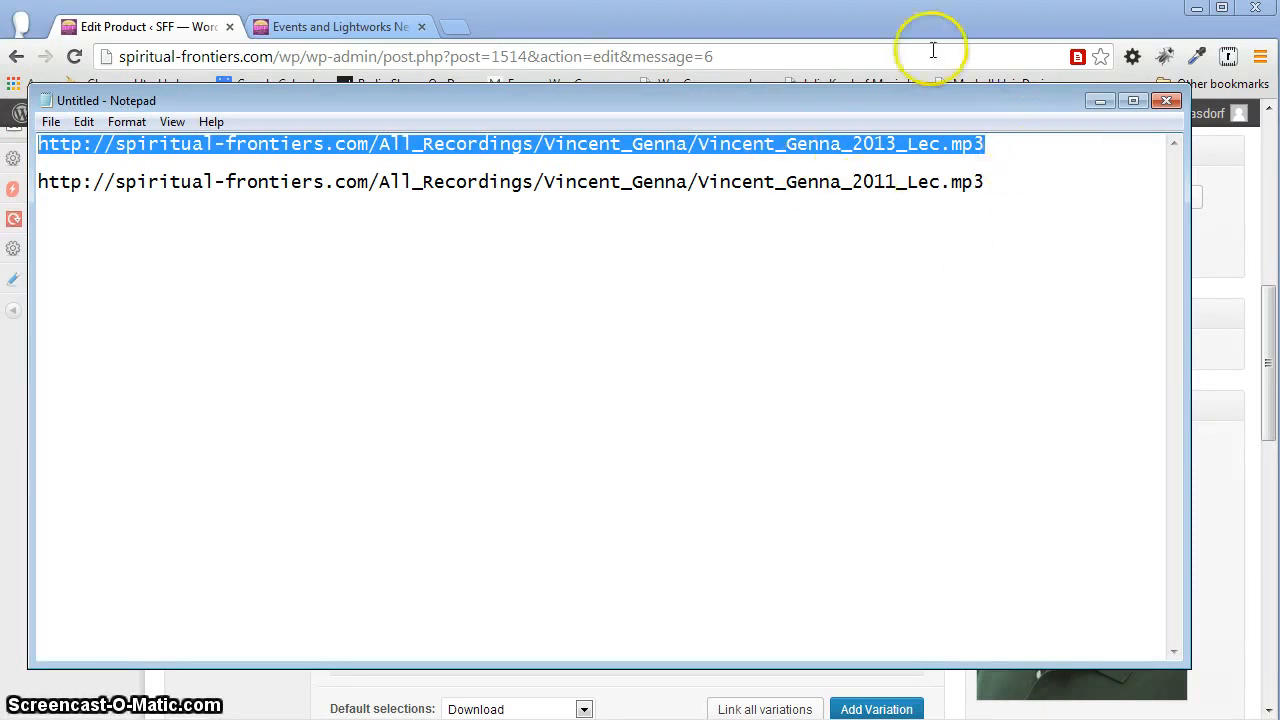
left_click(895, 30)
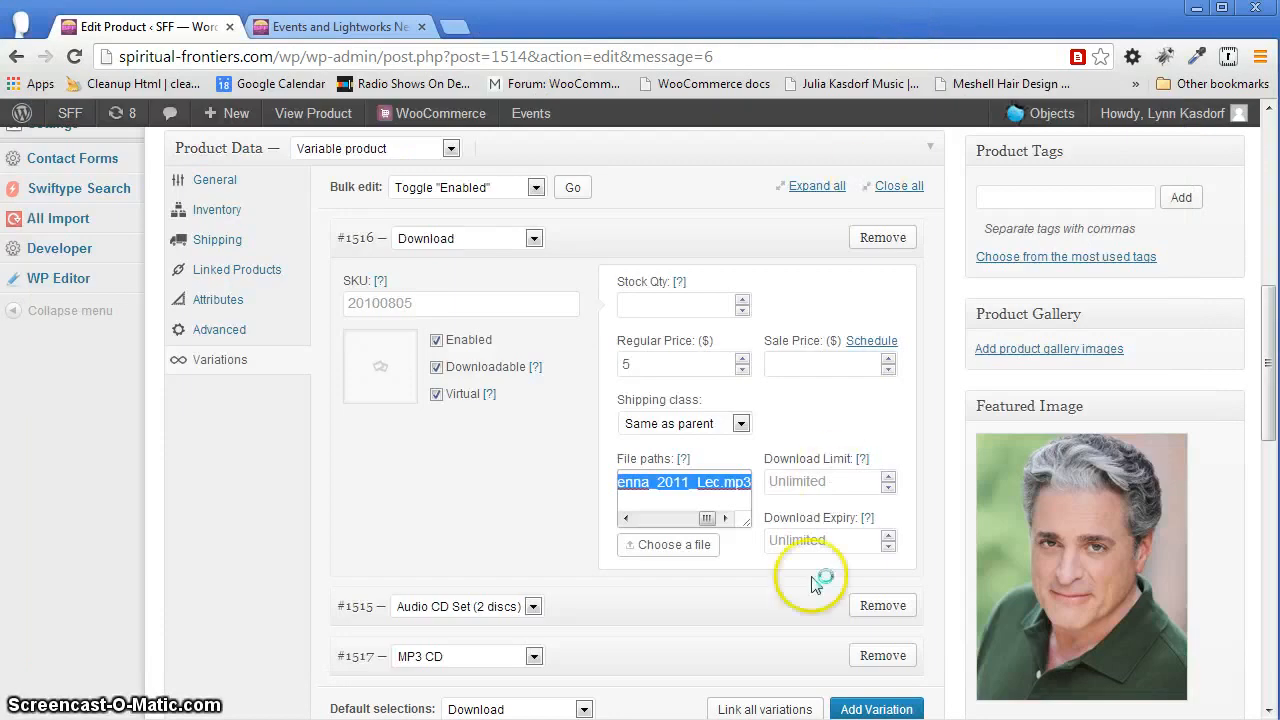
left_click(683, 486)
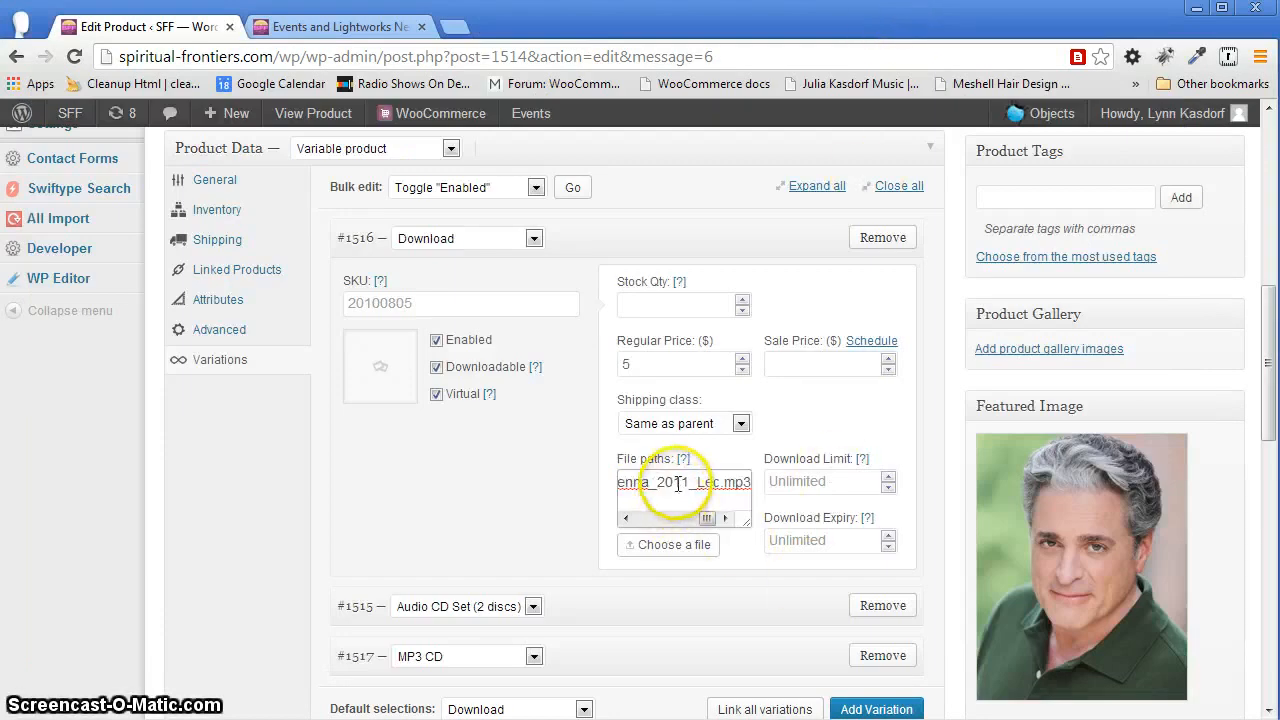
left_click(679, 483)
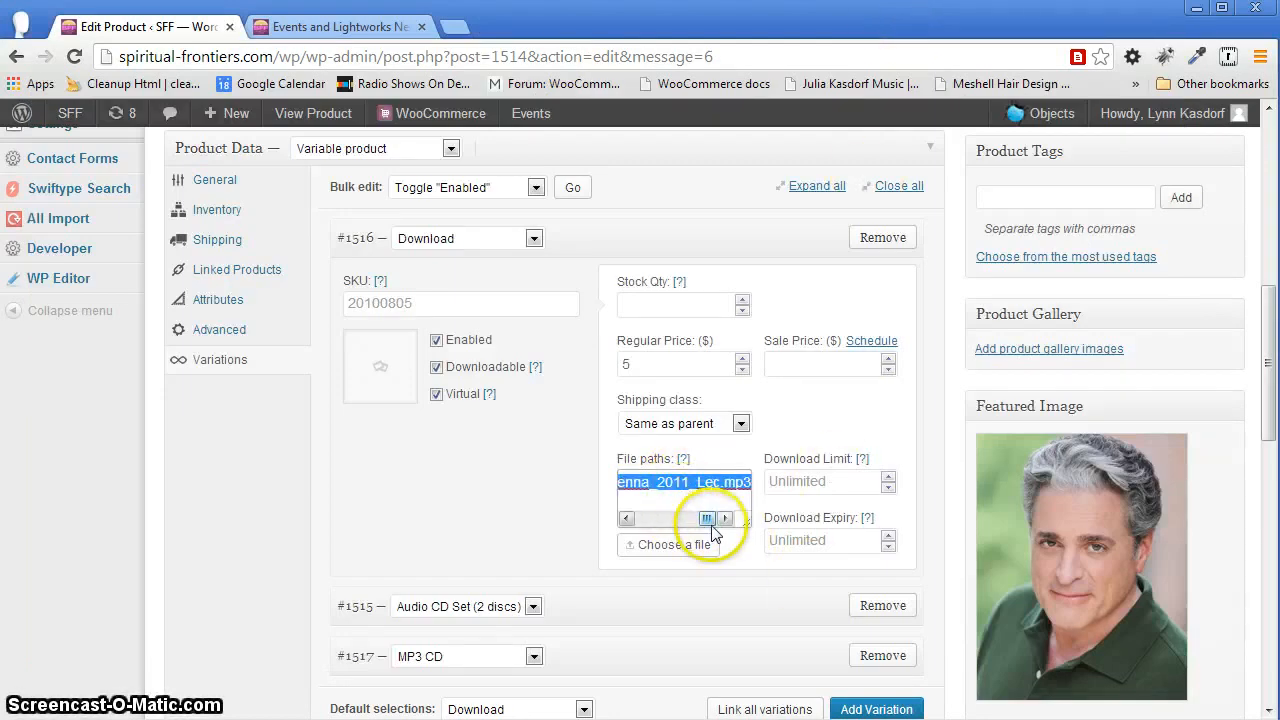
left_click(707, 519)
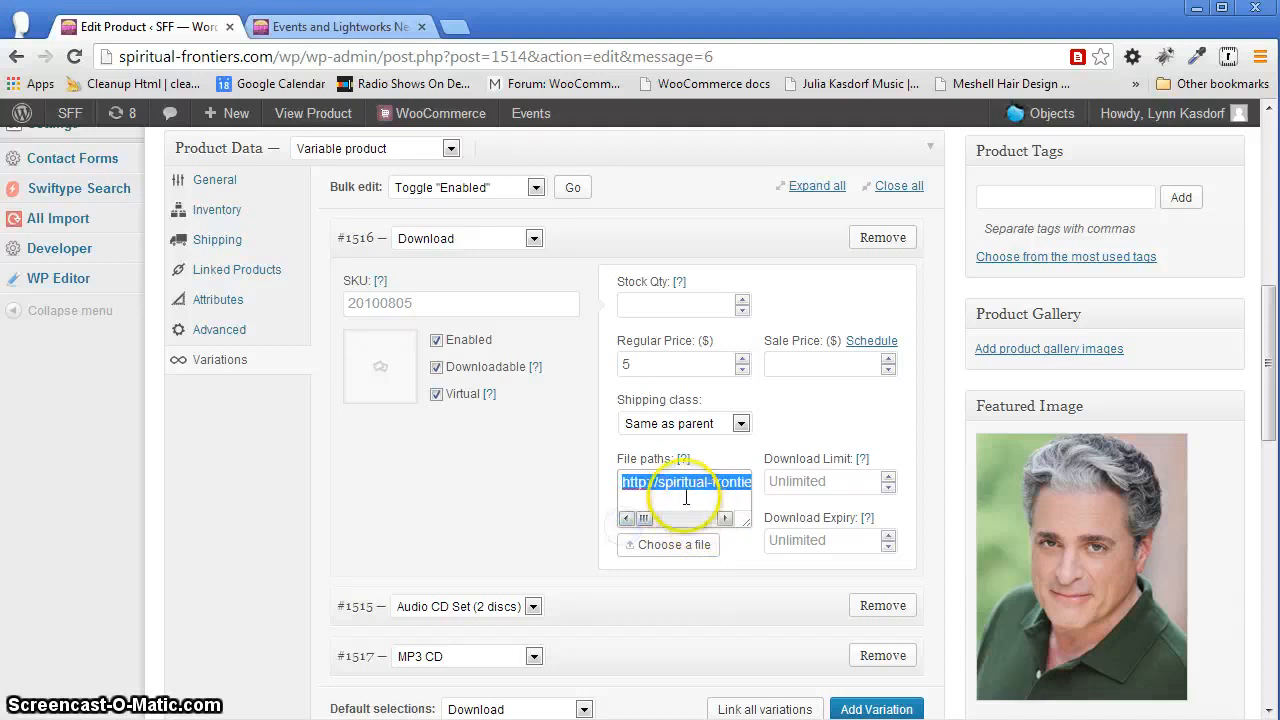
key("ctrl+v")
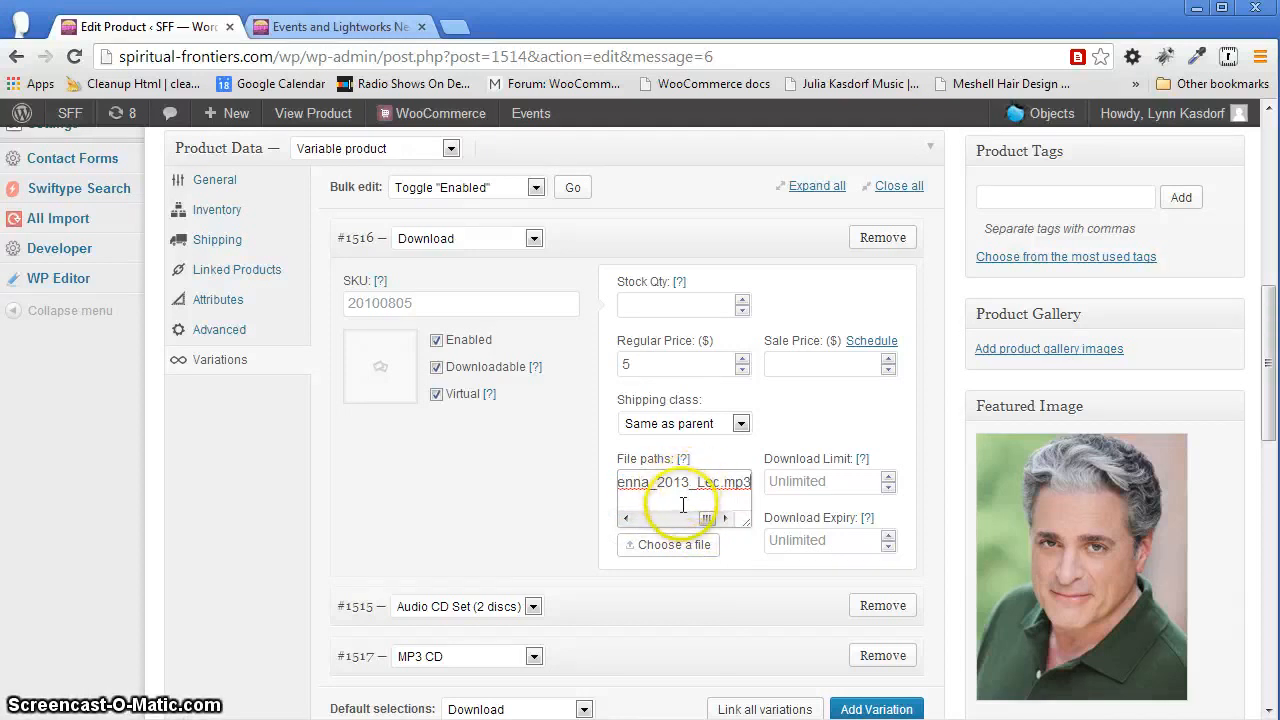
Update the published product to save the Download variation's new file path
scroll(435, 509, "down", 2)
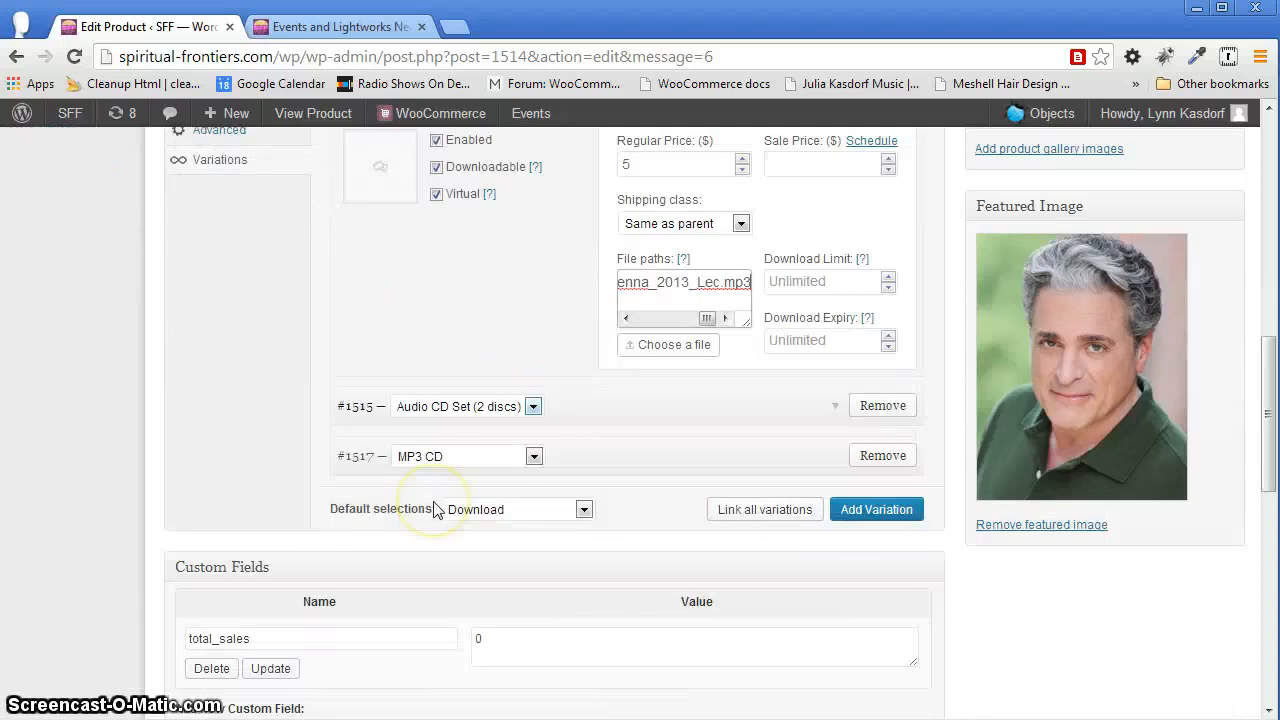
scroll(435, 515, "down", 2)
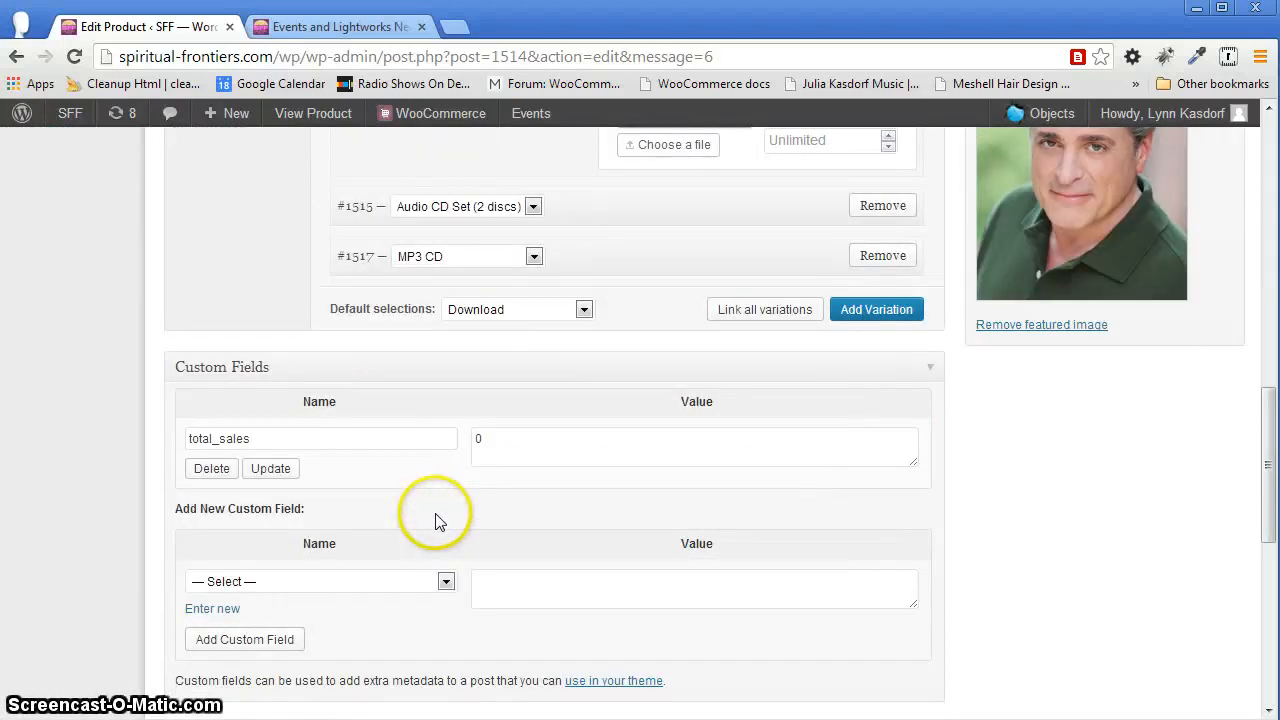
scroll(1109, 508, "up", 2)
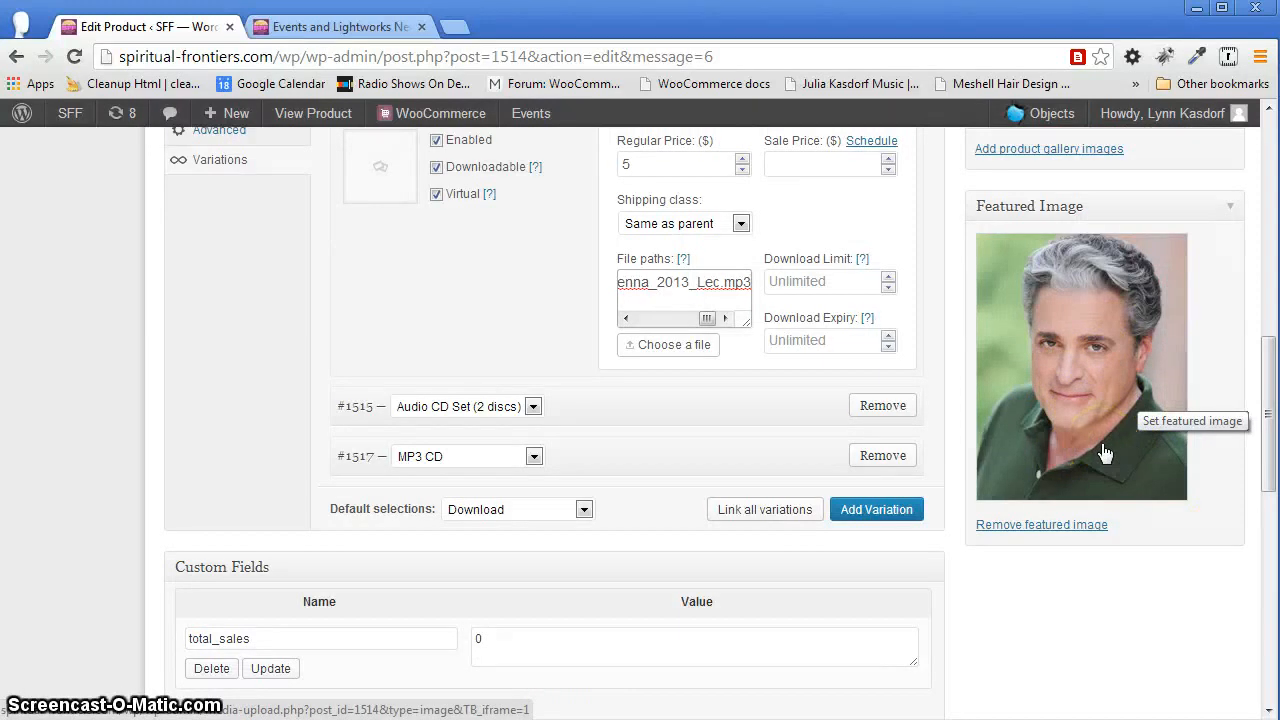
scroll(1105, 453, "up", 2)
scroll(1095, 425, "down", 1)
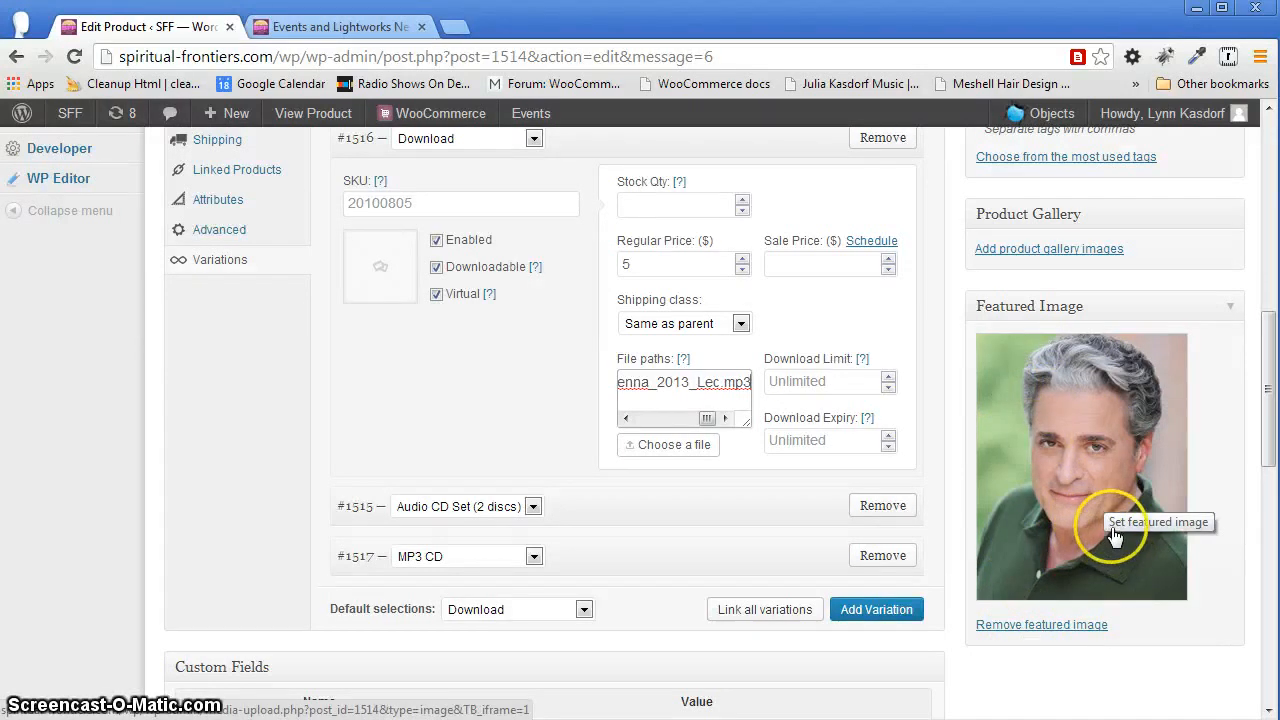
scroll(600, 518, "down", 1)
scroll(680, 518, "up", 2)
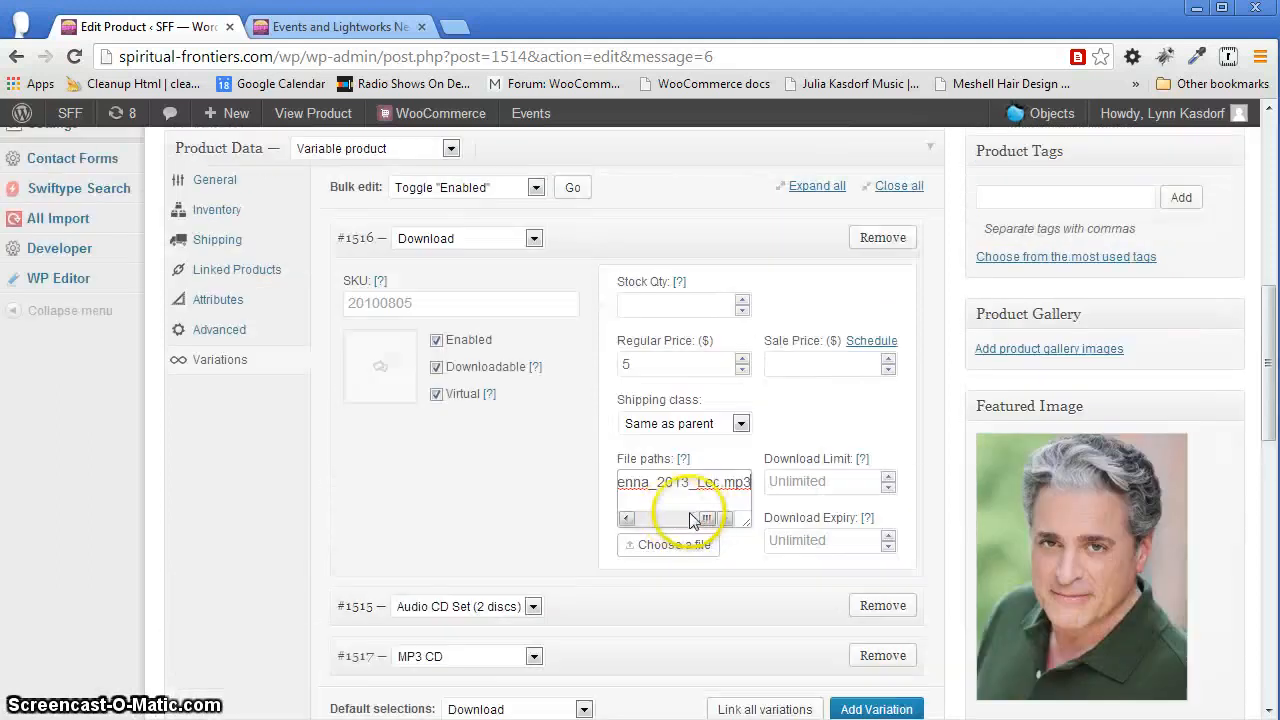
scroll(680, 510, "up", 5)
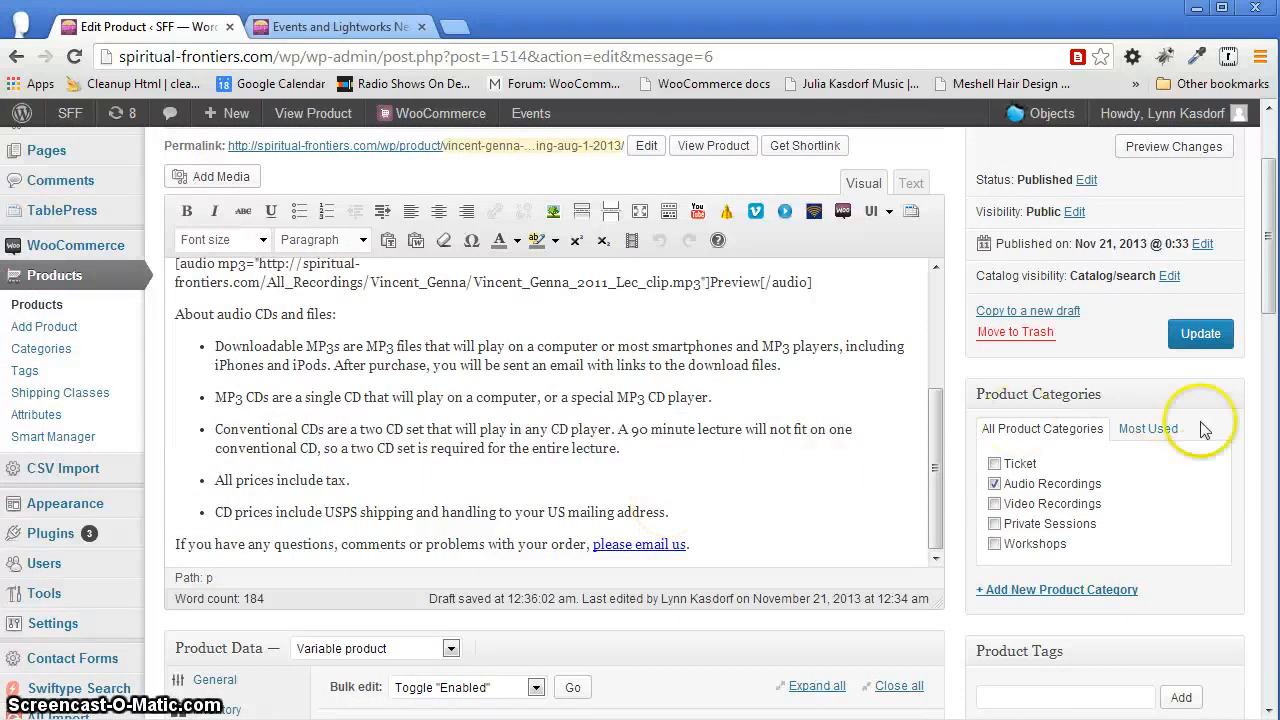
left_click(1203, 338)
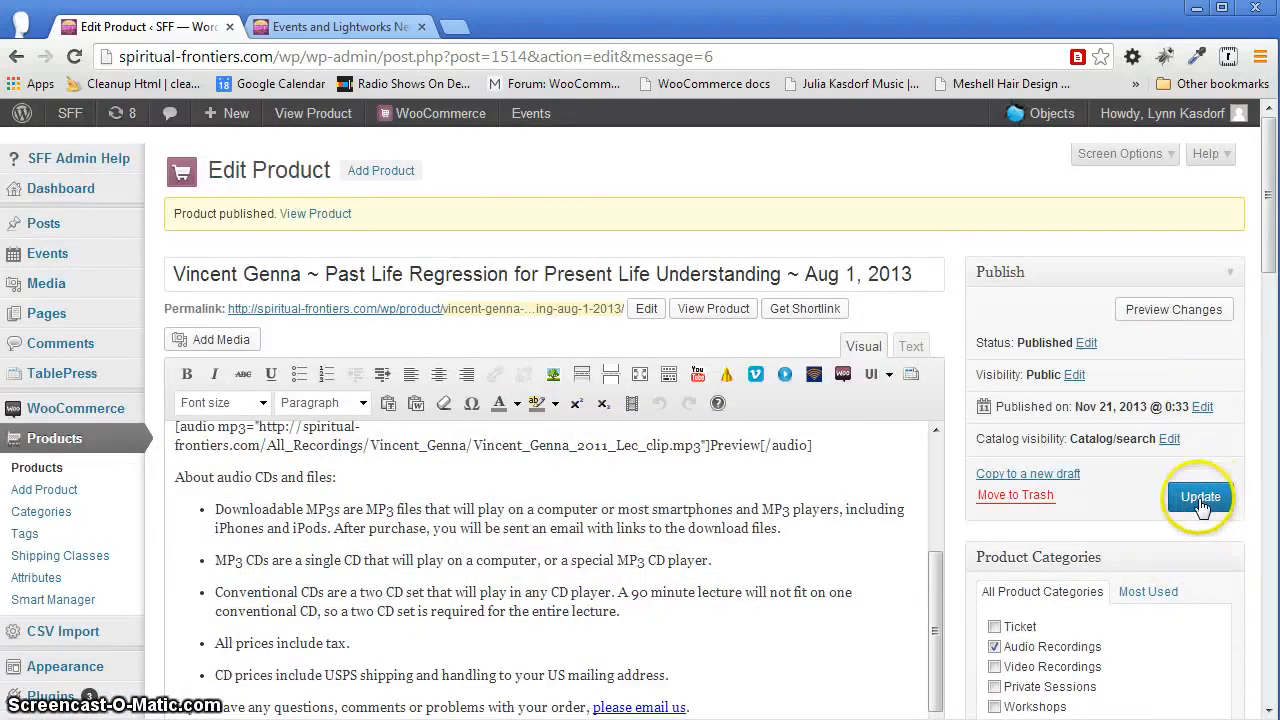
left_click(1202, 500)
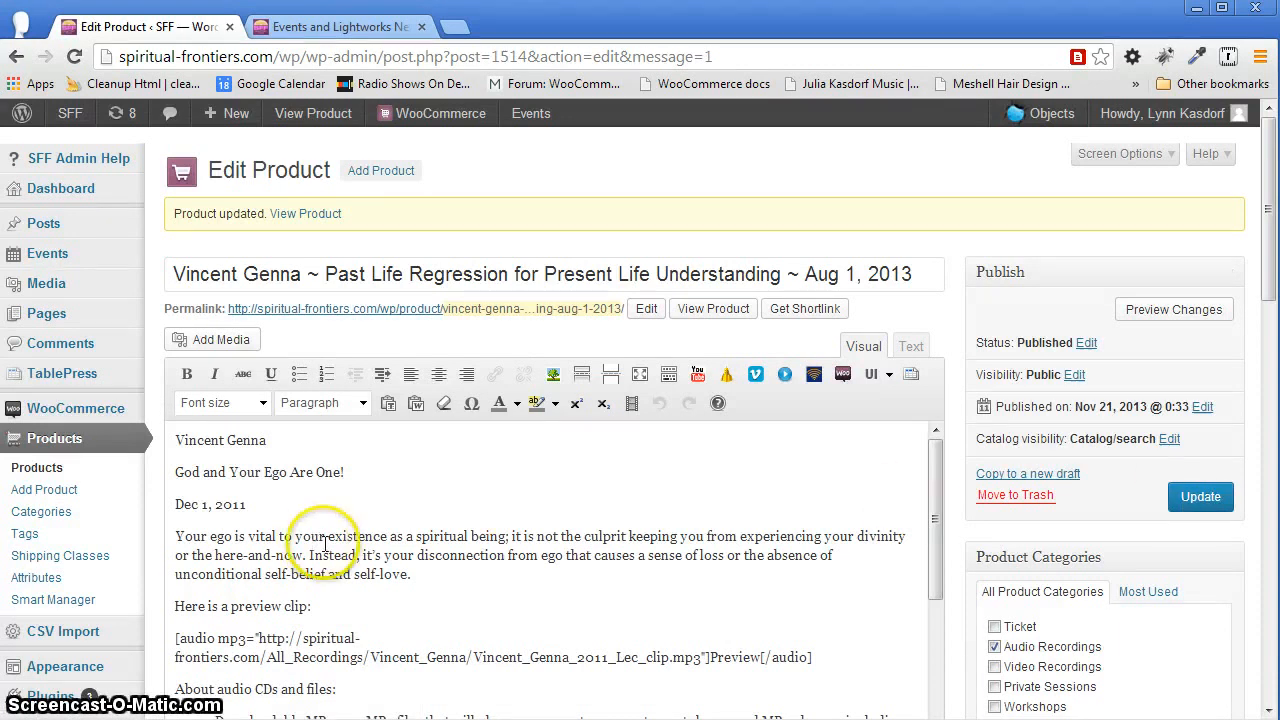
left_click(415, 578)
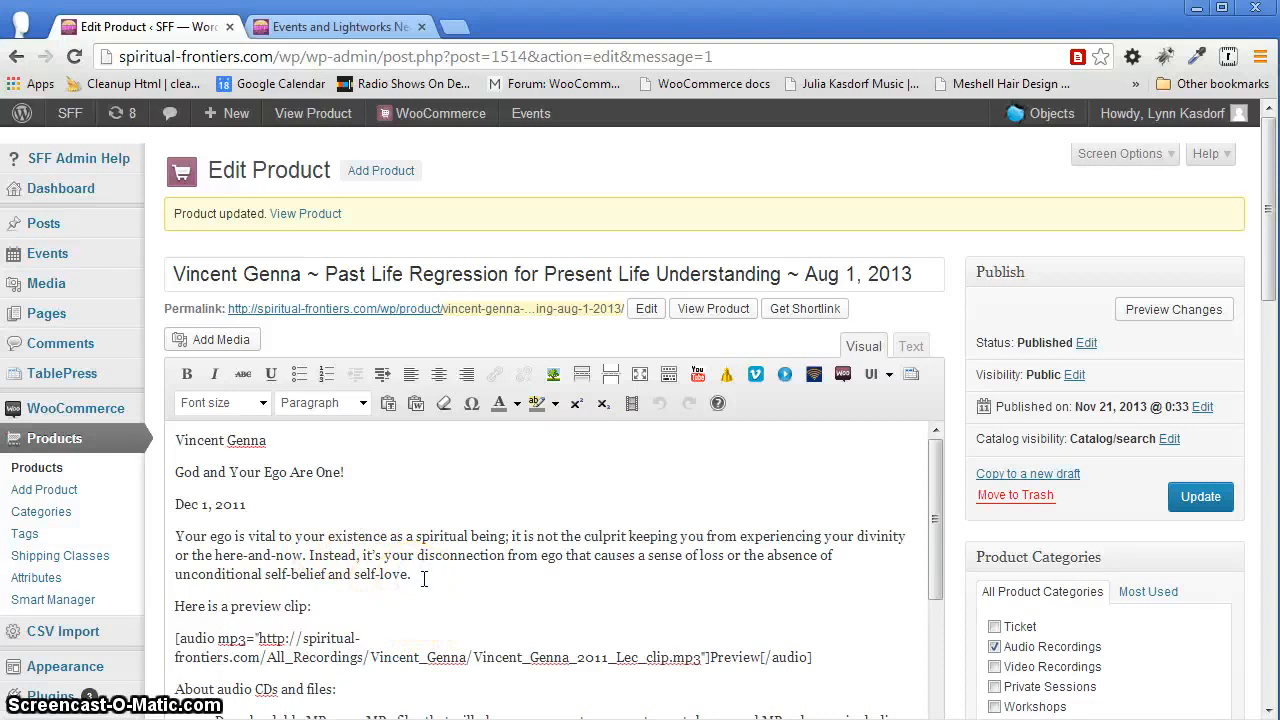
left_click_drag(424, 578, 154, 505)
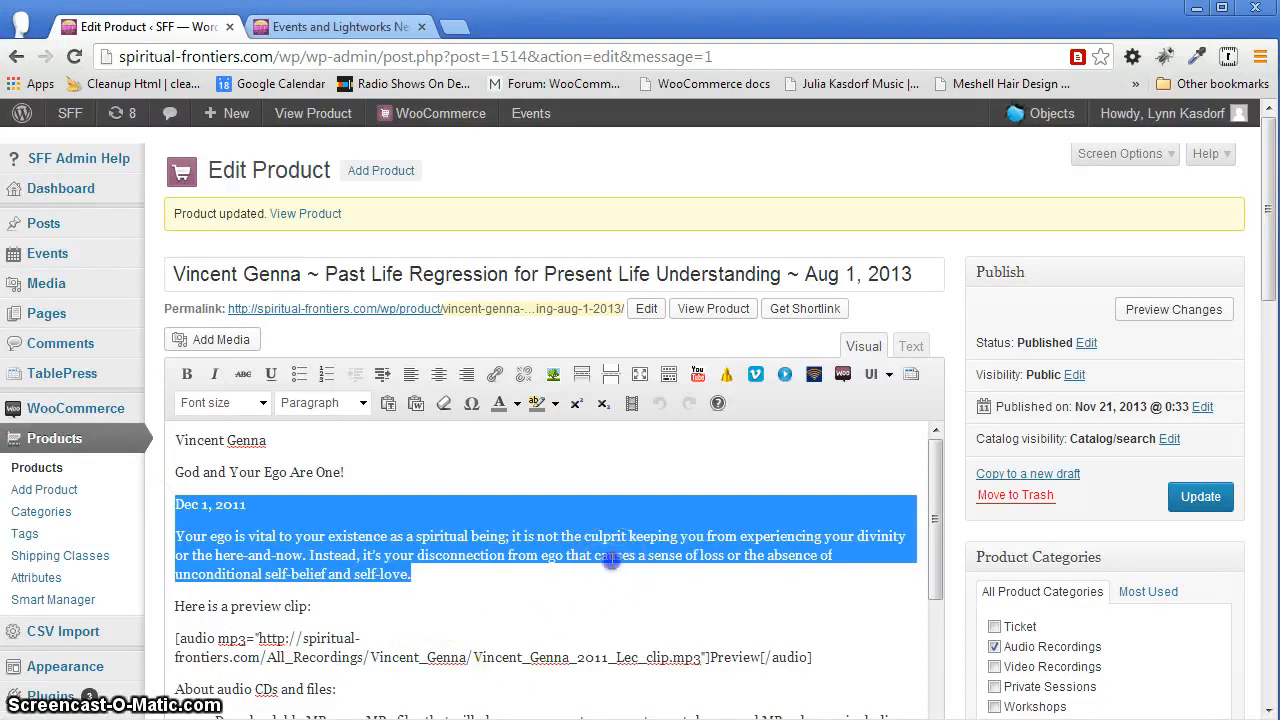
left_click(612, 563)
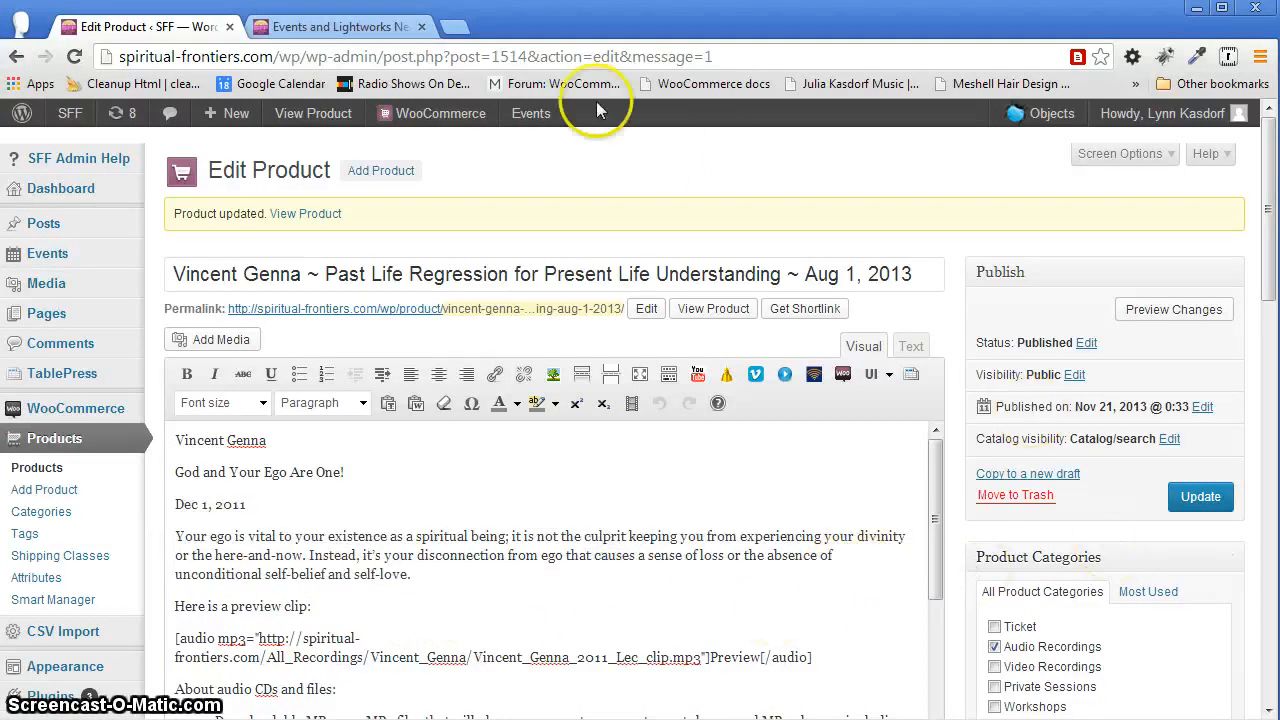
Open the PDF flyer for the 8/1/2013 lecture from the newsletter archives page and read through its event description
left_click(348, 28)
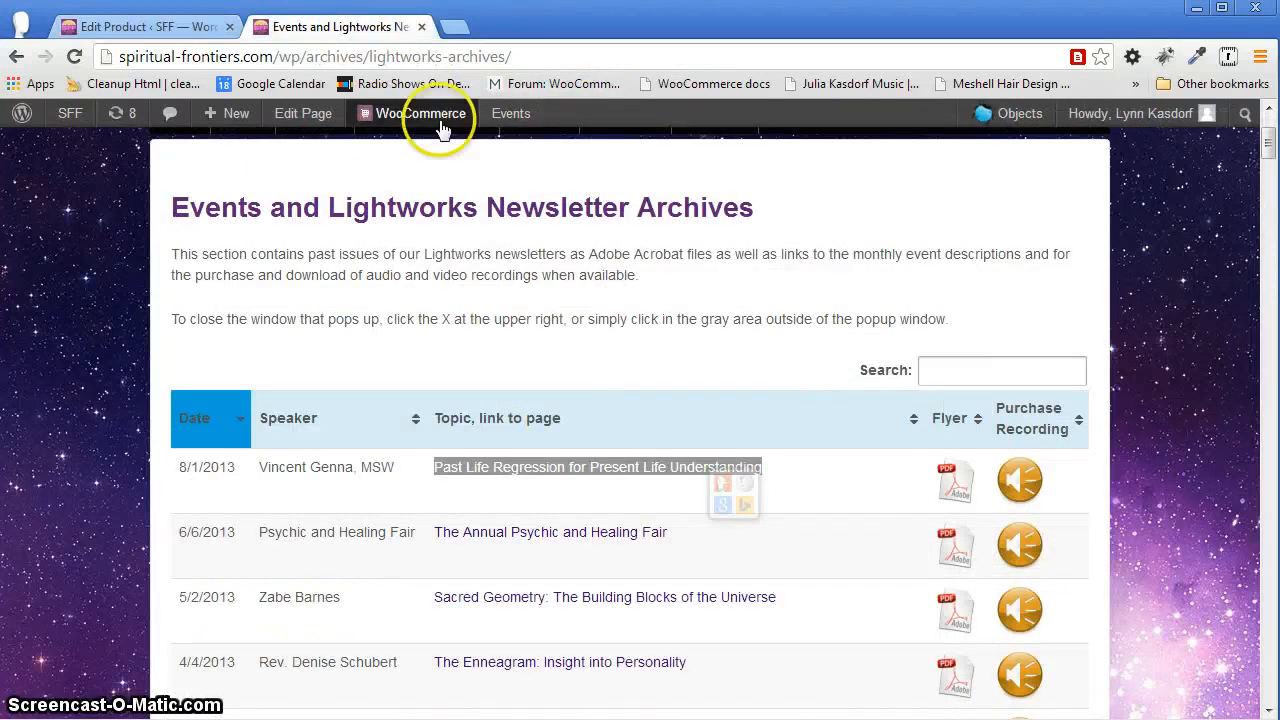
left_click(958, 486)
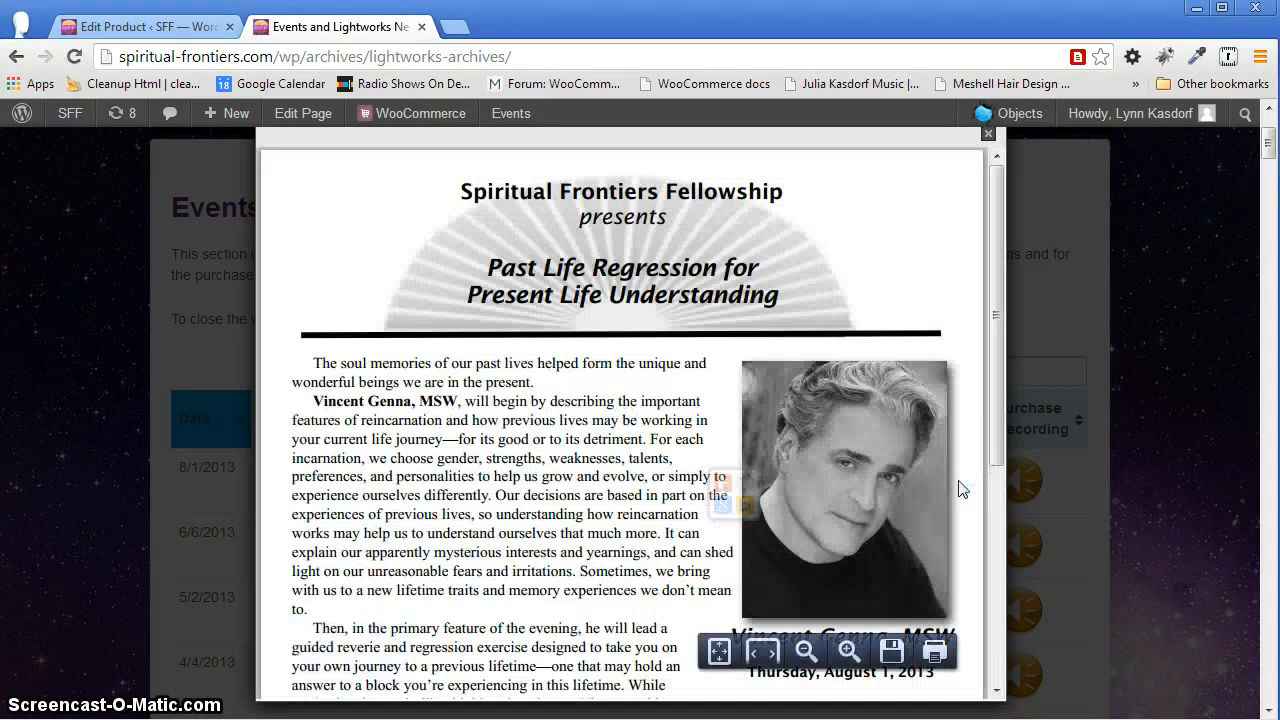
scroll(654, 517, "down", 3)
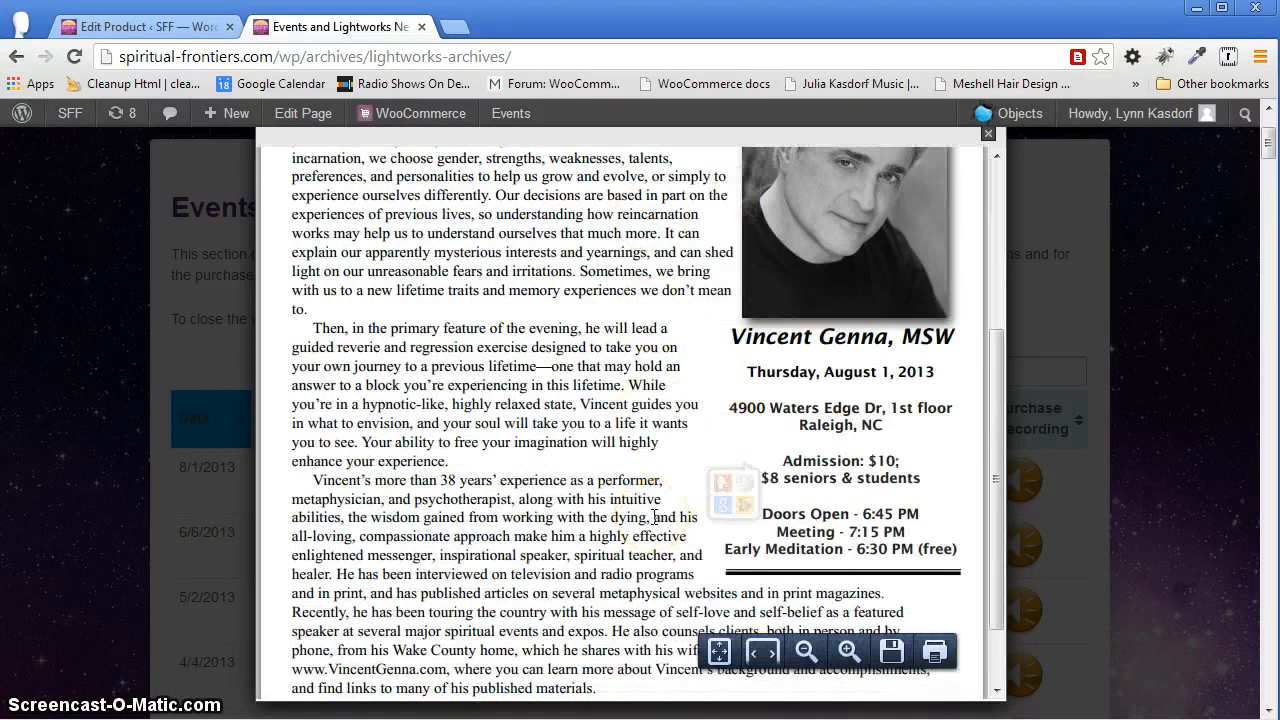
scroll(654, 517, "down", 3)
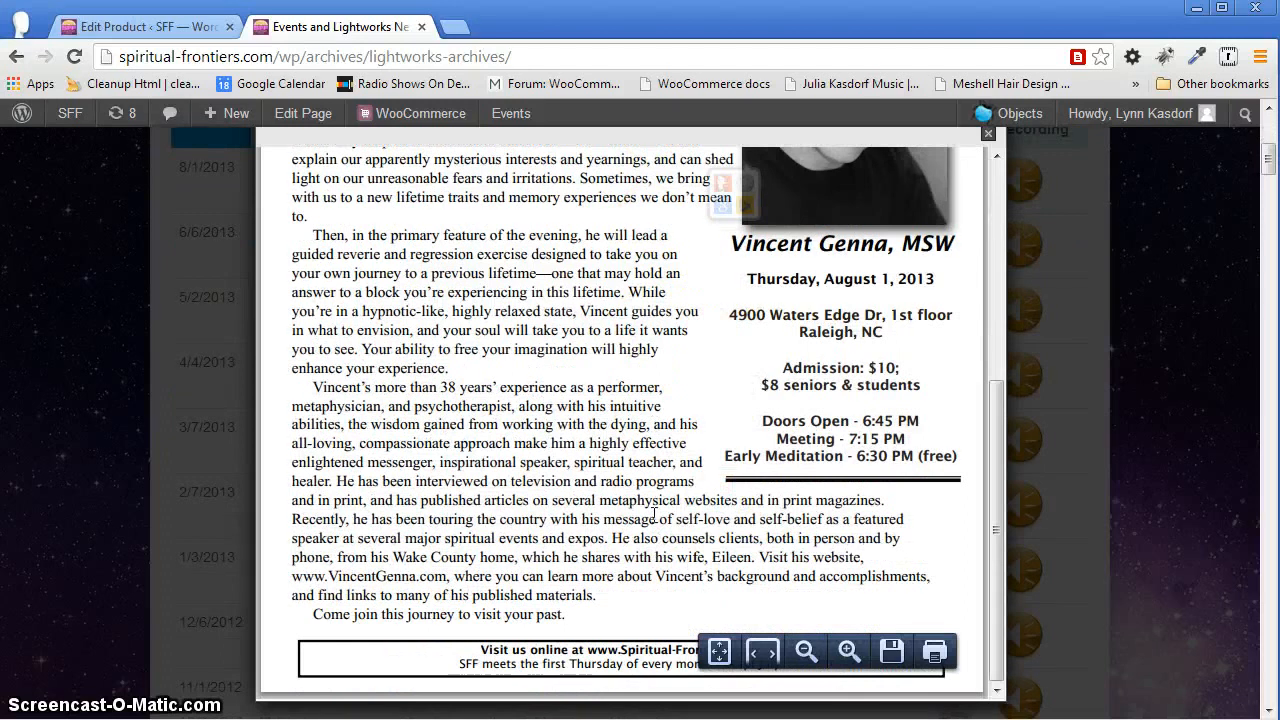
Review the flyer's paragraphs on the lecture content and the speaker's background to choose text for the product description
scroll(657, 503, "up", 3)
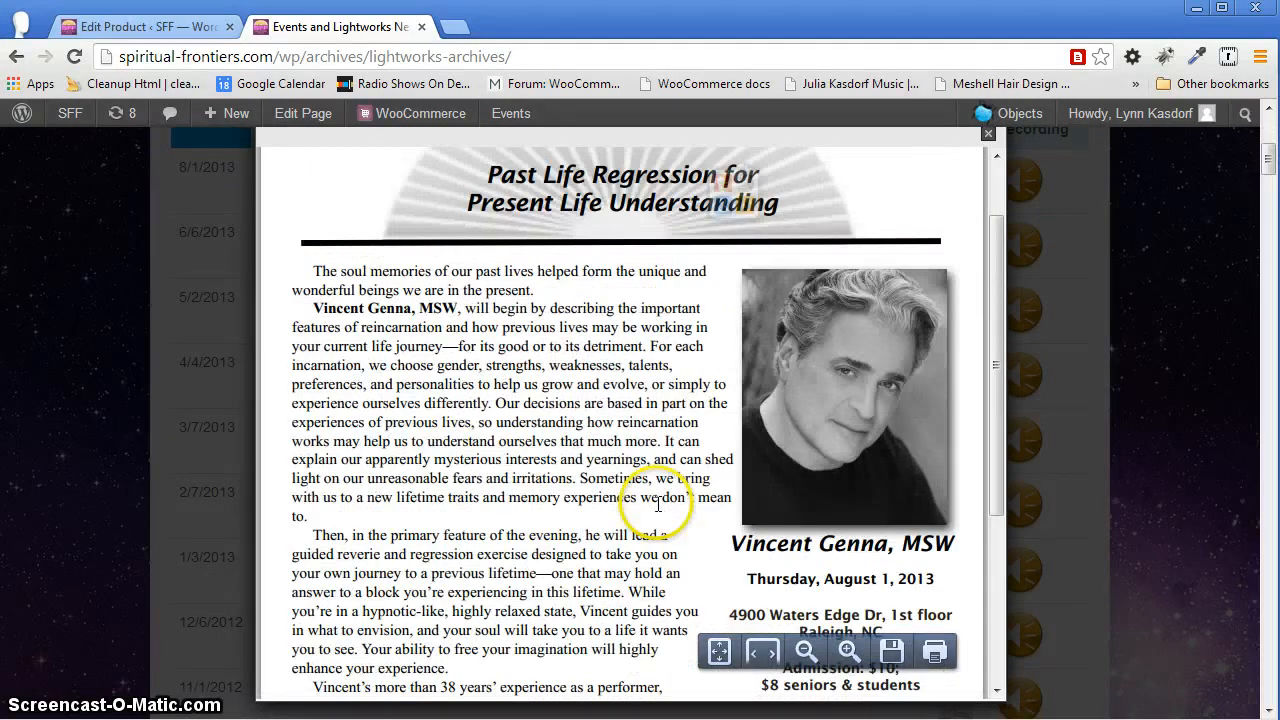
left_click_drag(313, 271, 350, 290)
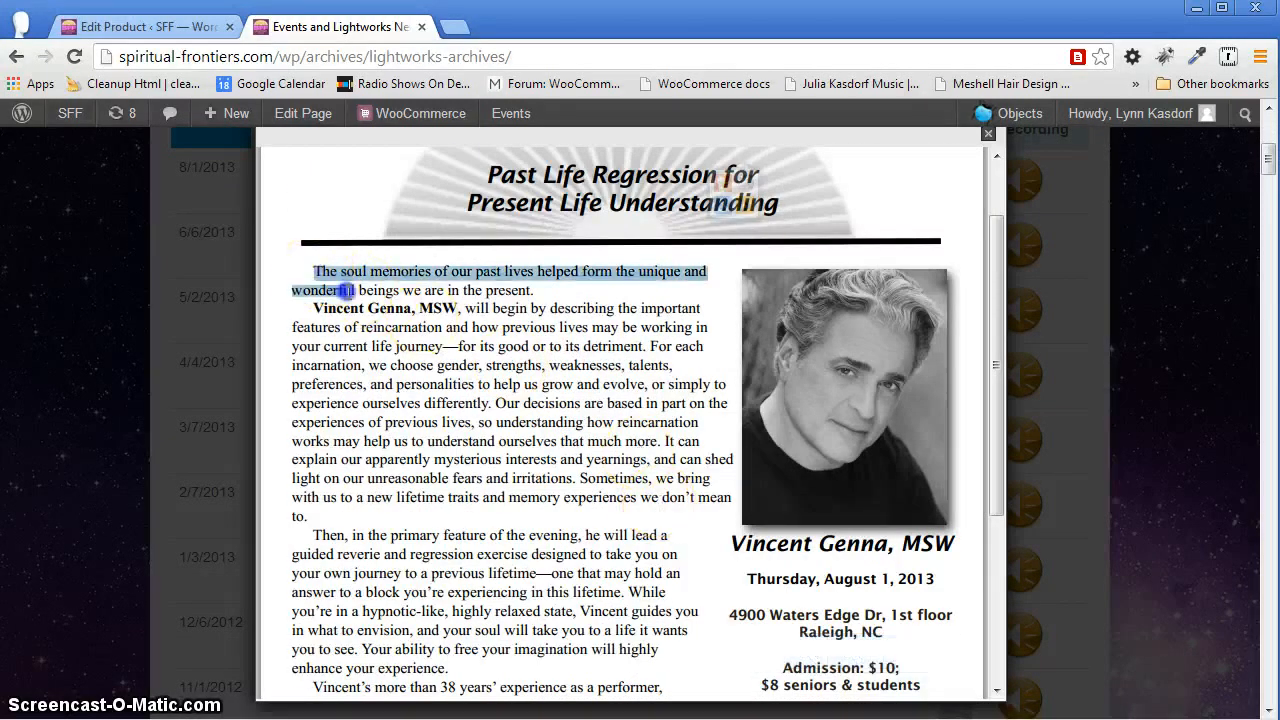
left_click(586, 334)
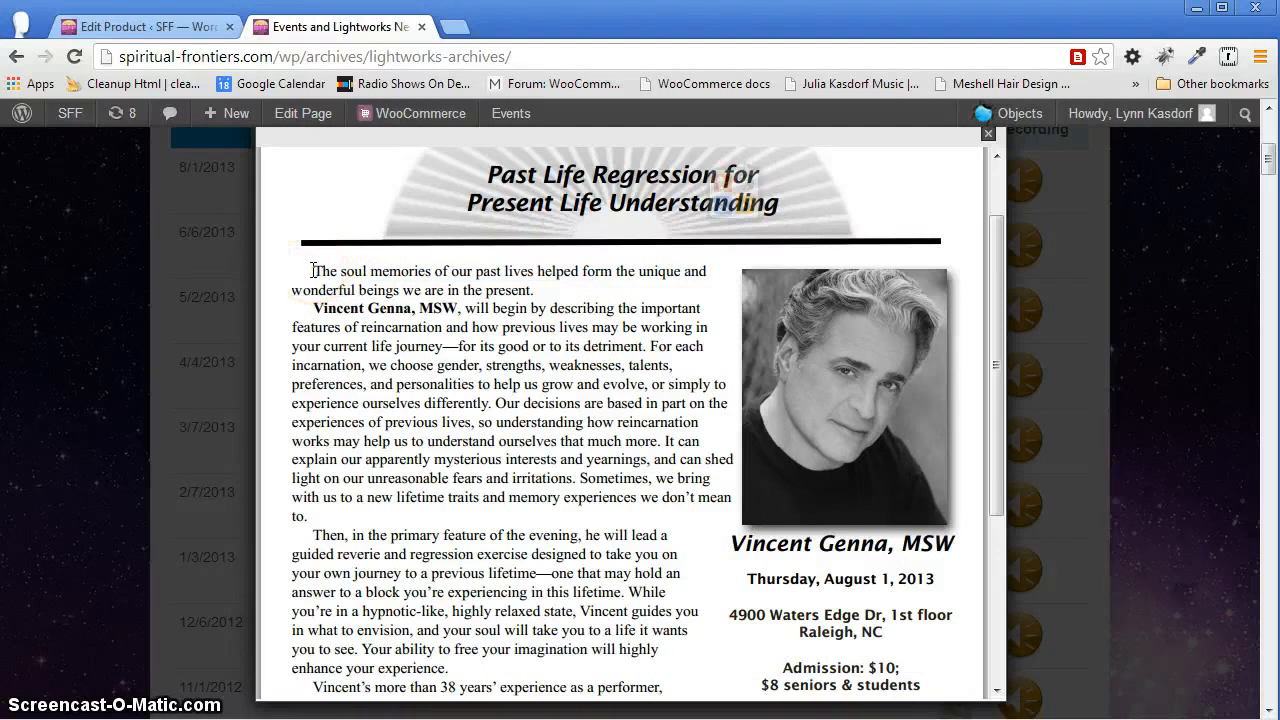
scroll(386, 400, "down", 2)
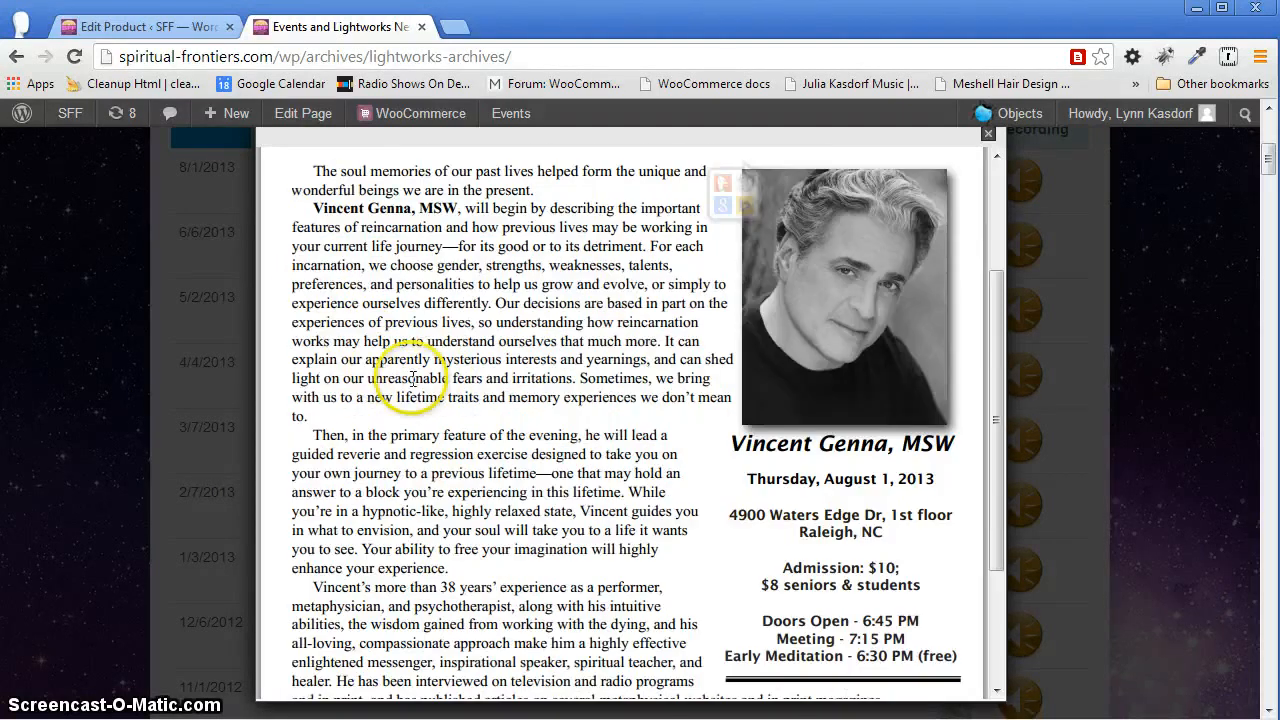
scroll(444, 384, "down", 1)
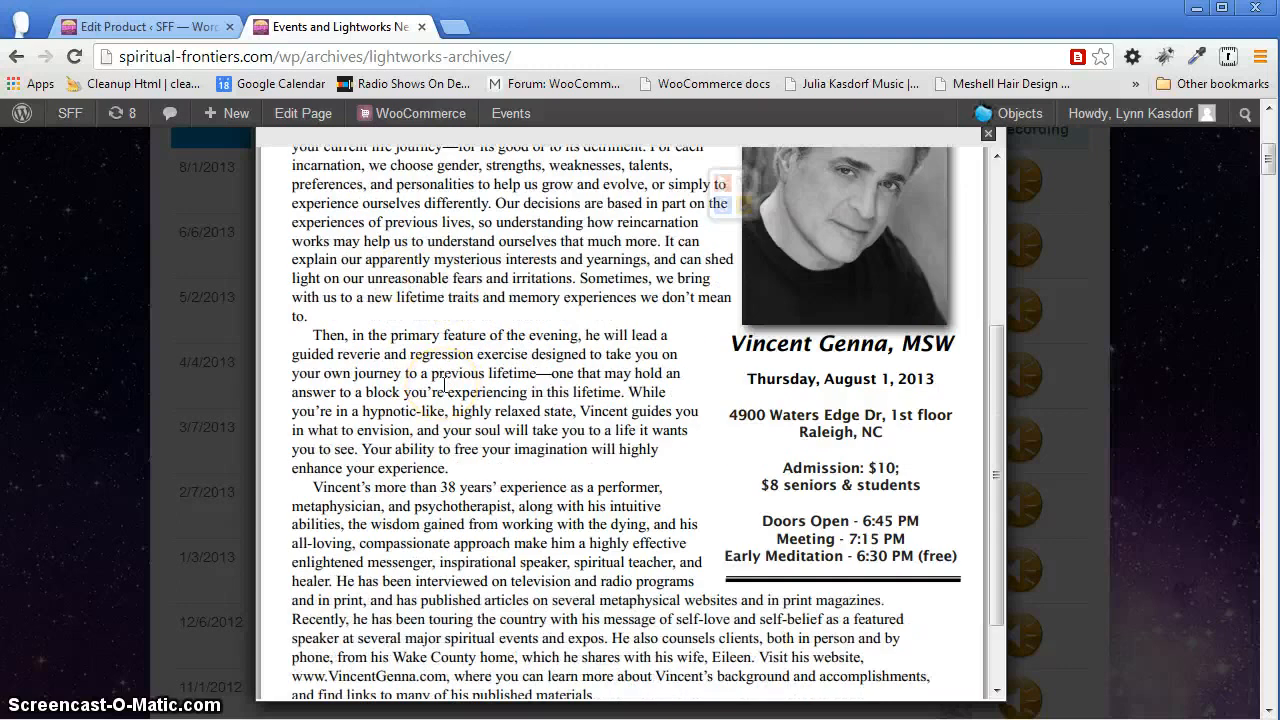
scroll(444, 384, "down", 1)
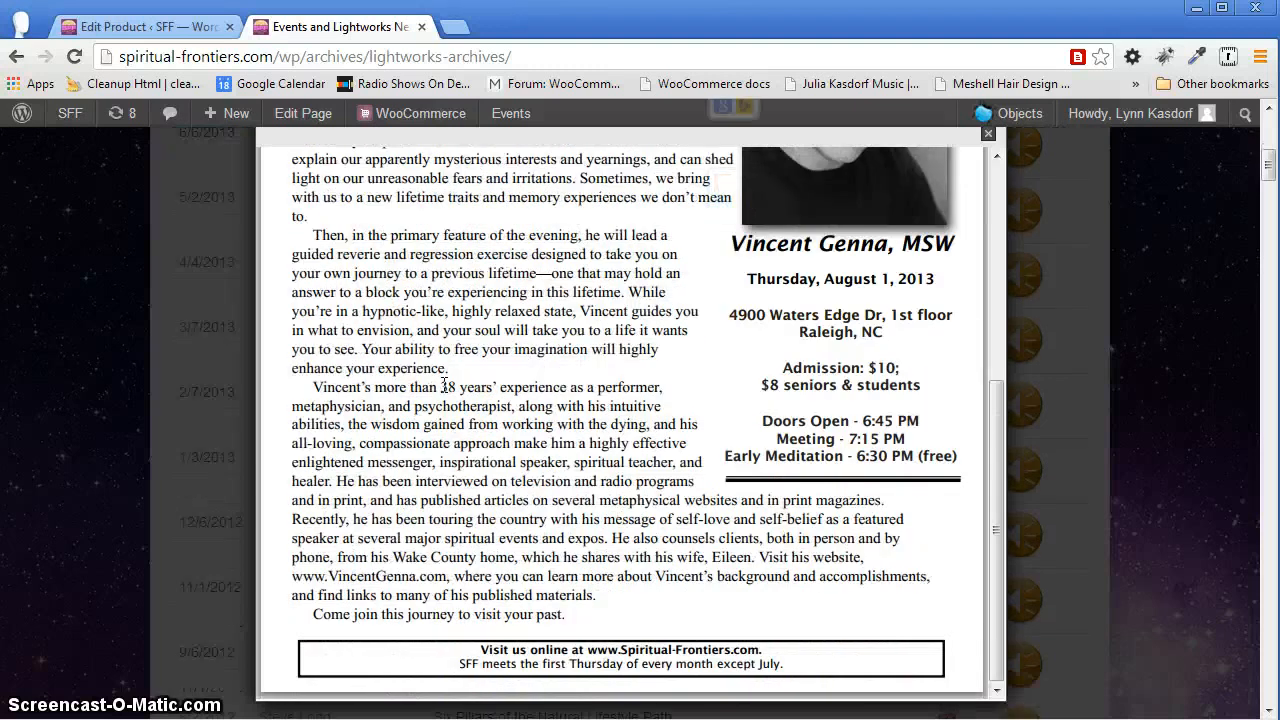
mouse_move(811, 595)
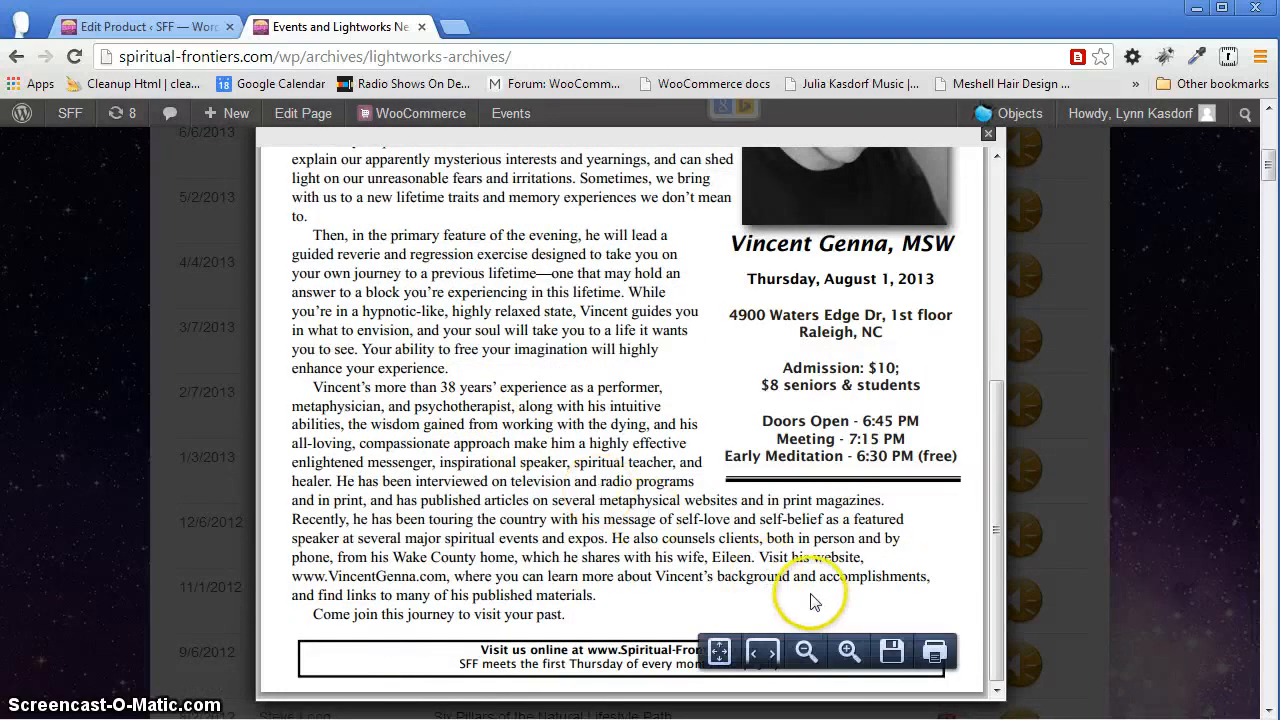
scroll(790, 586, "up", 3)
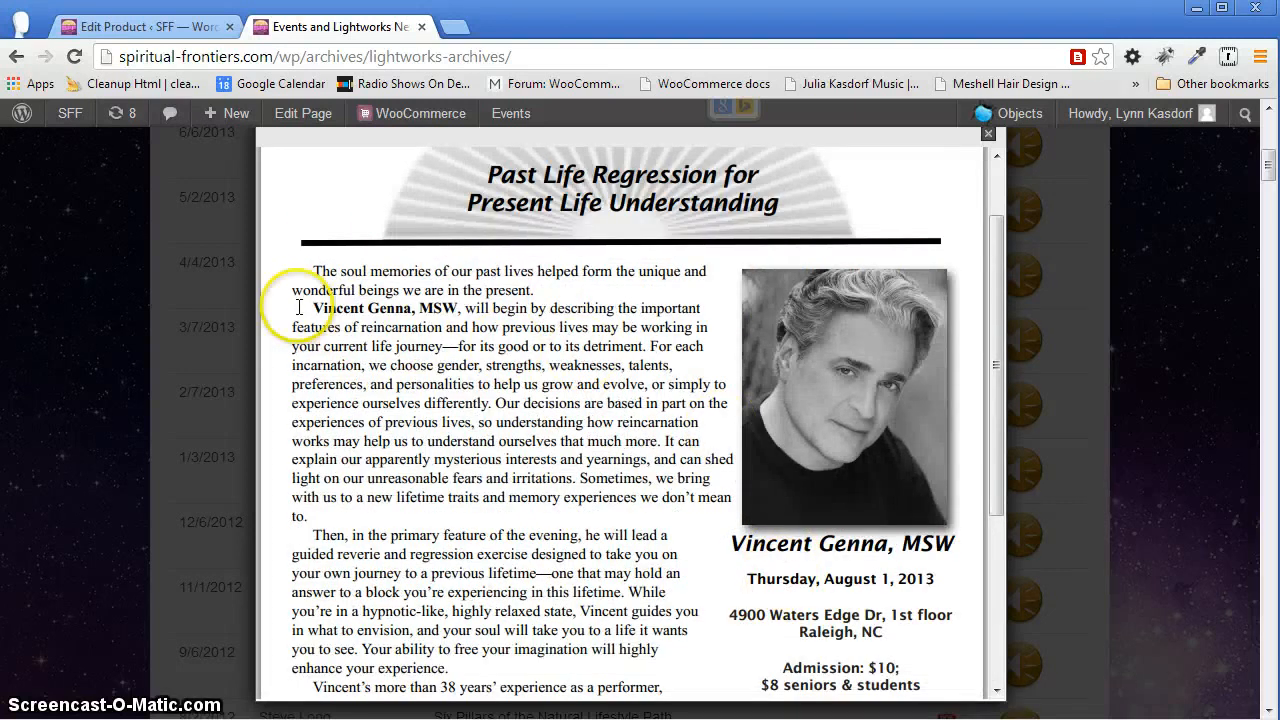
Copy the flyer paragraph on reincarnation and previous lives, from the speaker's name through "we don't mean to.", and close the flyer
left_click_drag(312, 308, 315, 514)
key("ctrl+c")
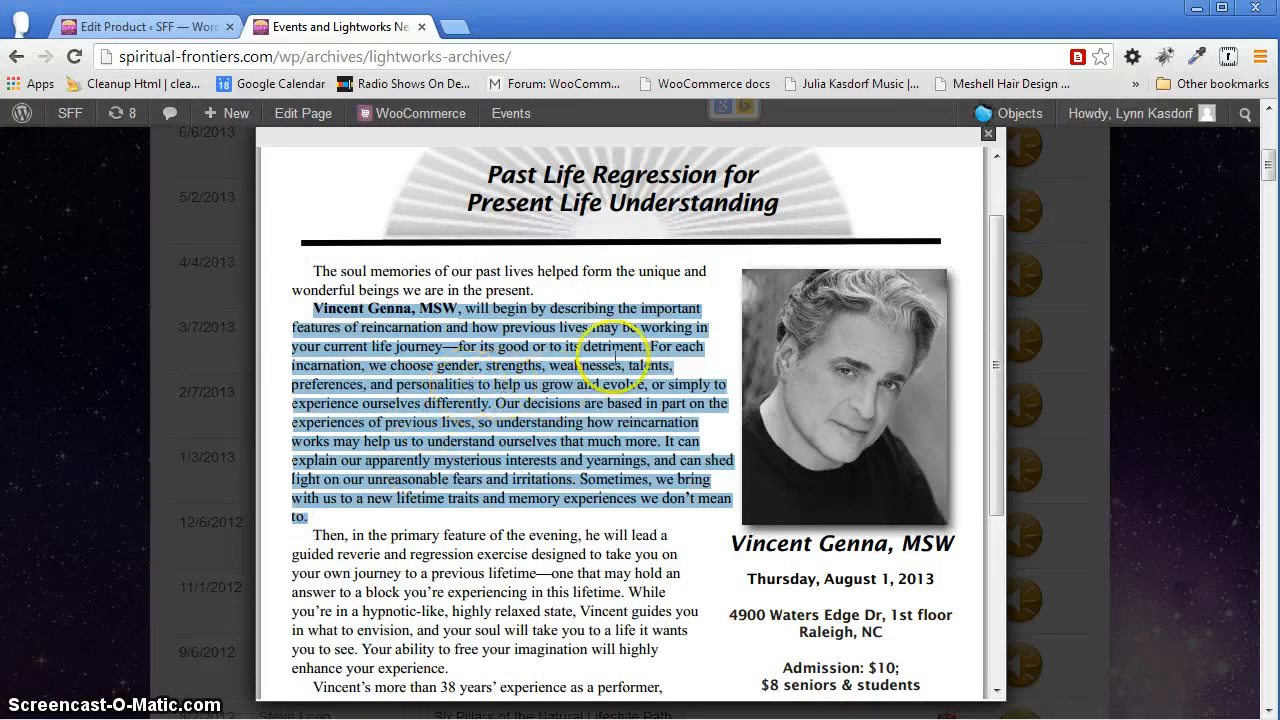
right_click(532, 366)
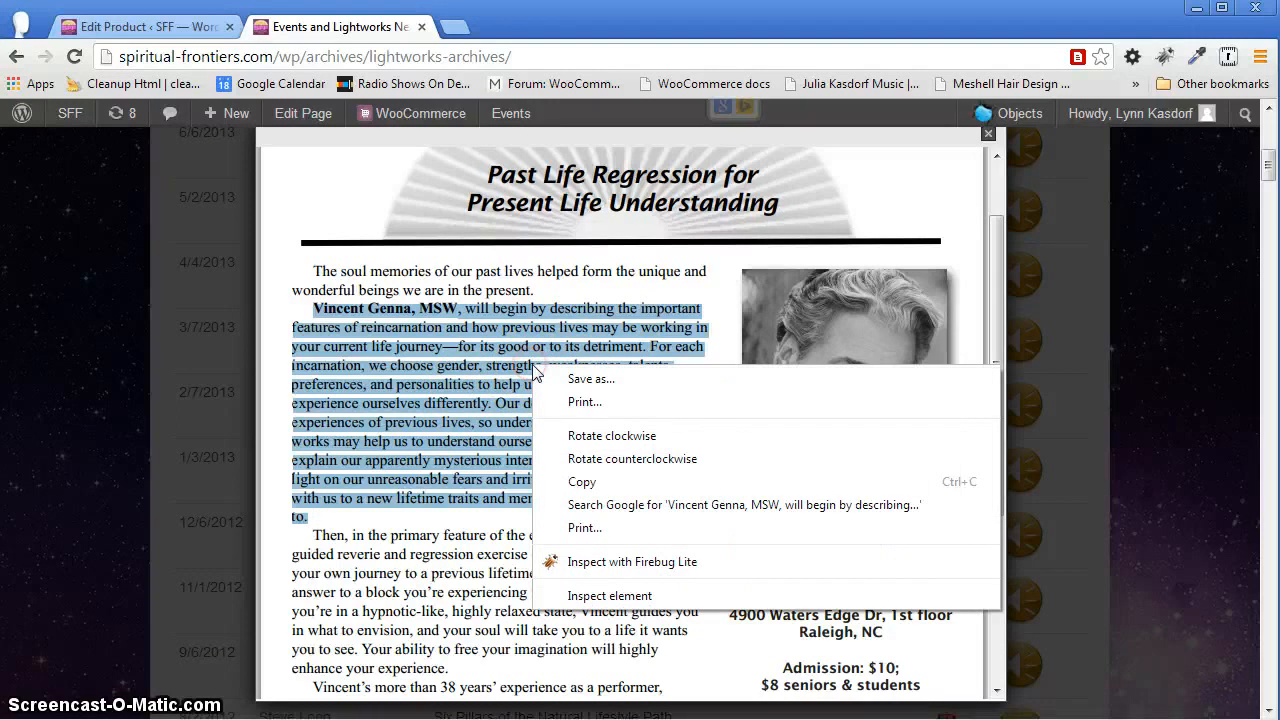
left_click(582, 481)
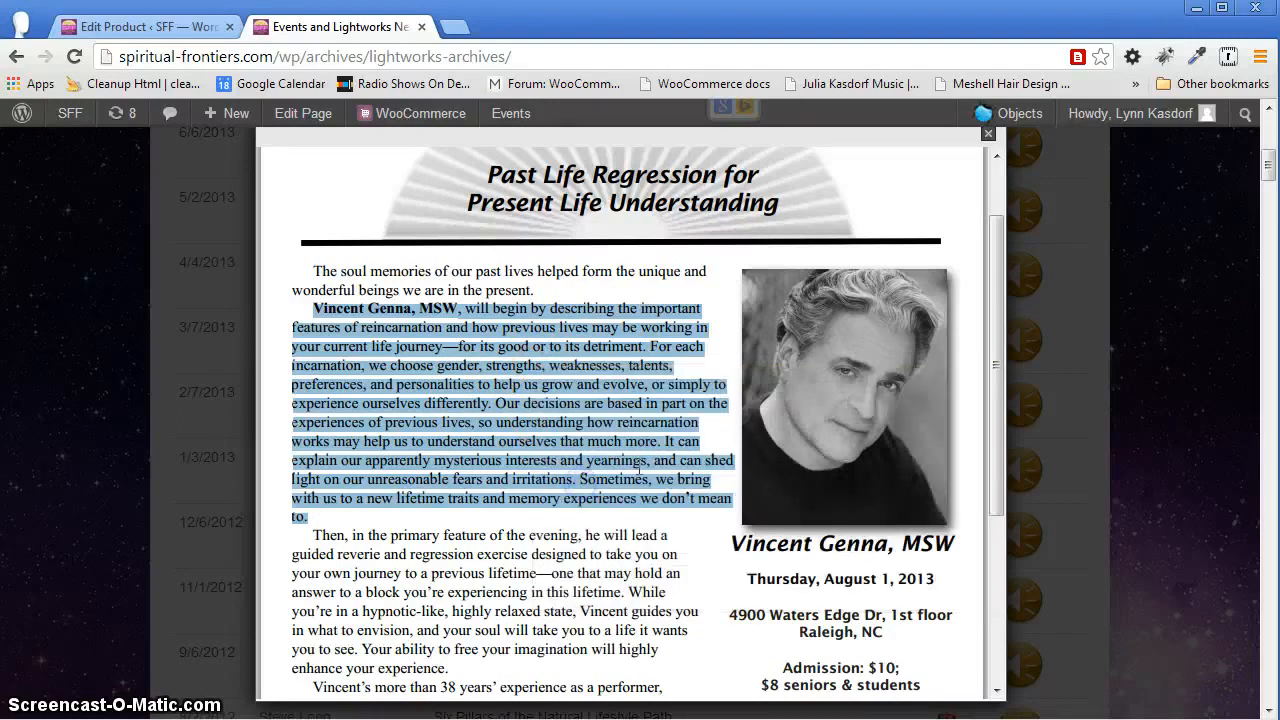
left_click(988, 133)
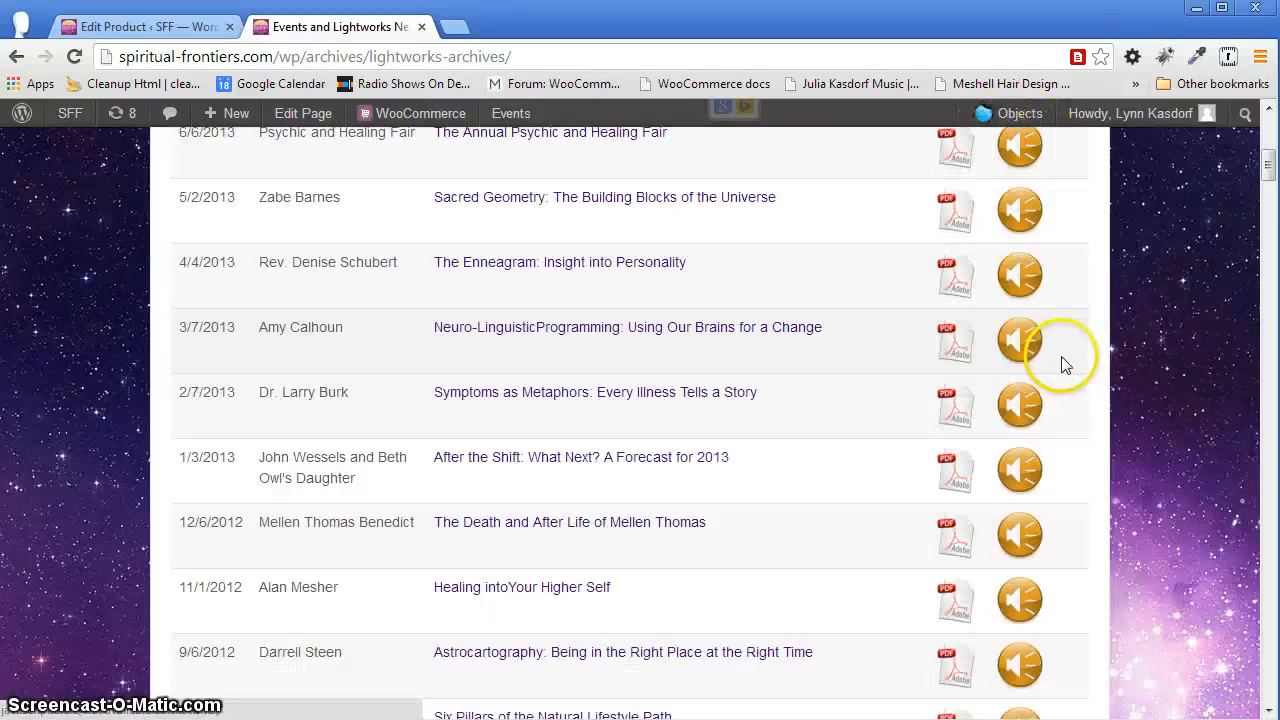
In the Edit Product page, replace the description paragraph starting "Your ego is vital" with the copied flyer paragraph
left_click(190, 30)
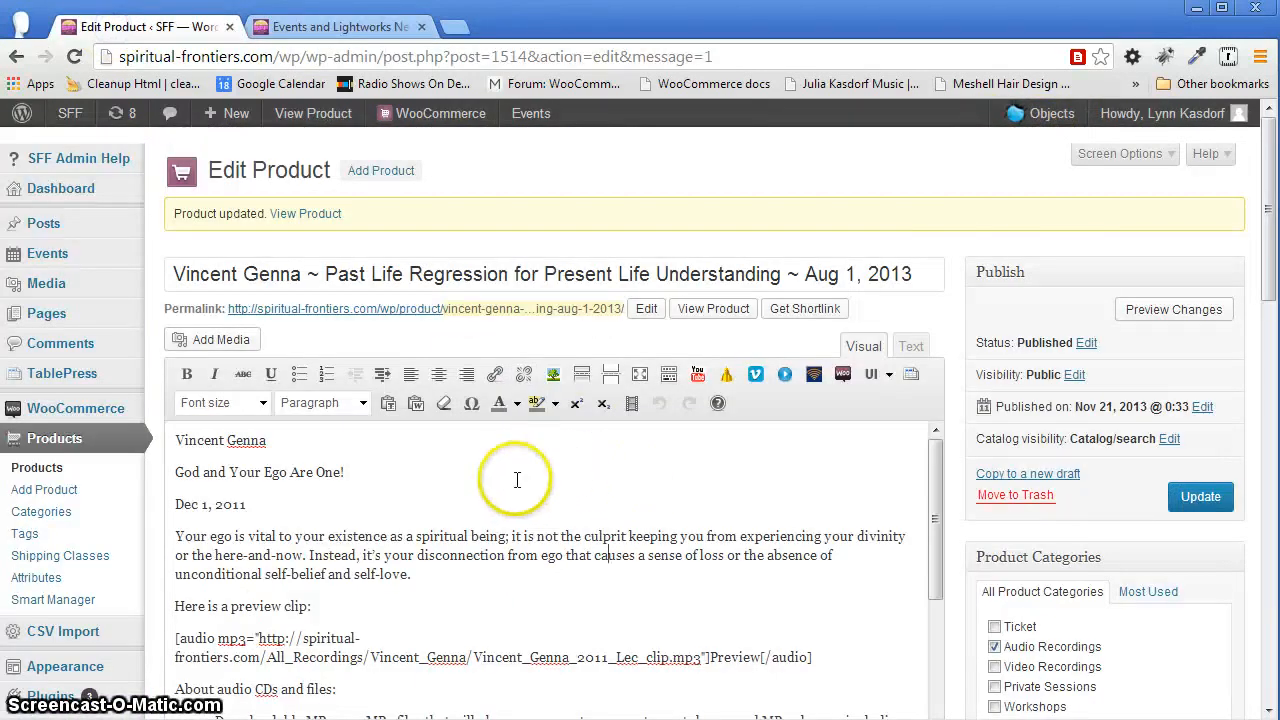
left_click_drag(411, 574, 163, 538)
right_click(250, 548)
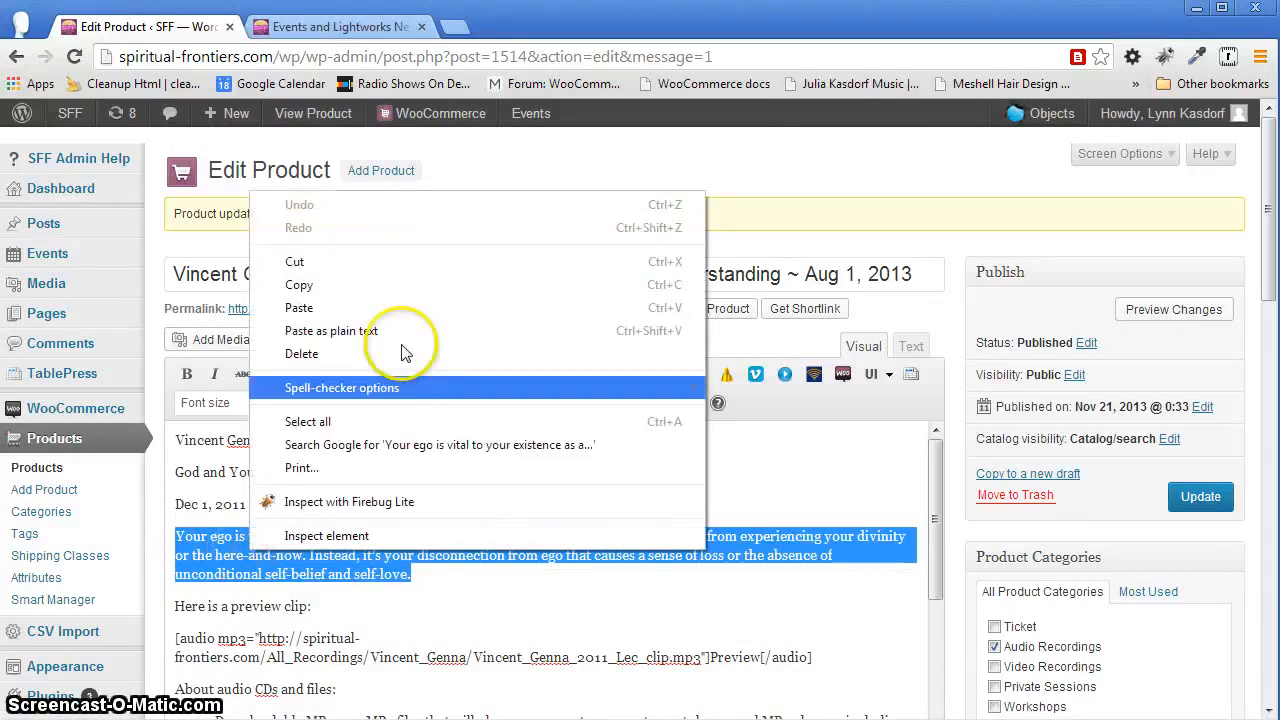
left_click(340, 307)
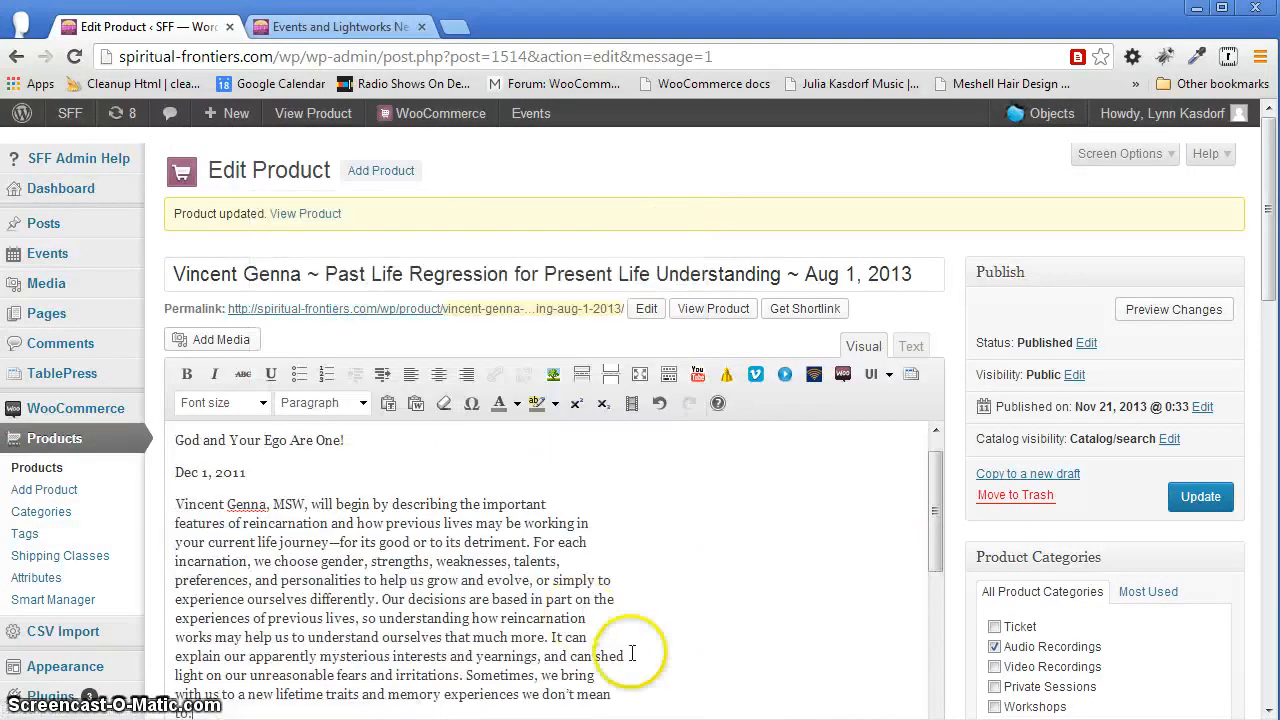
Change the date line in the product description to Aug 1, 2013
left_click_drag(176, 473, 198, 474)
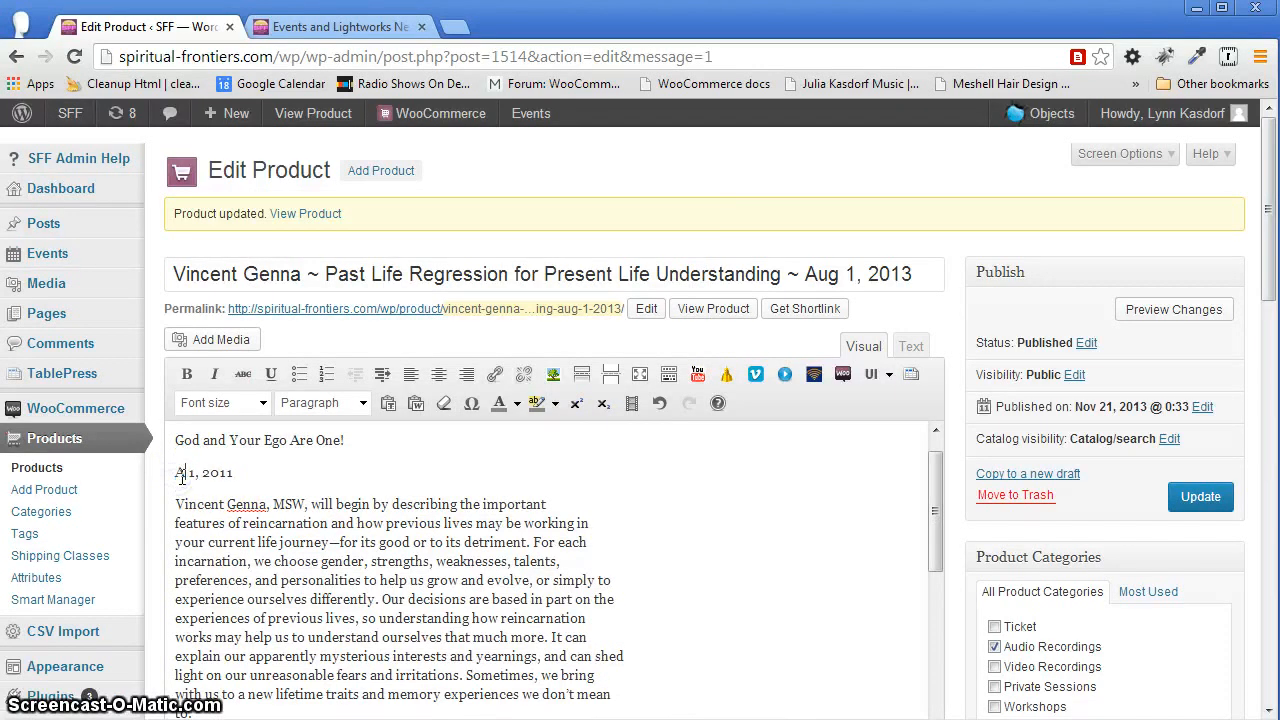
left_click(243, 472)
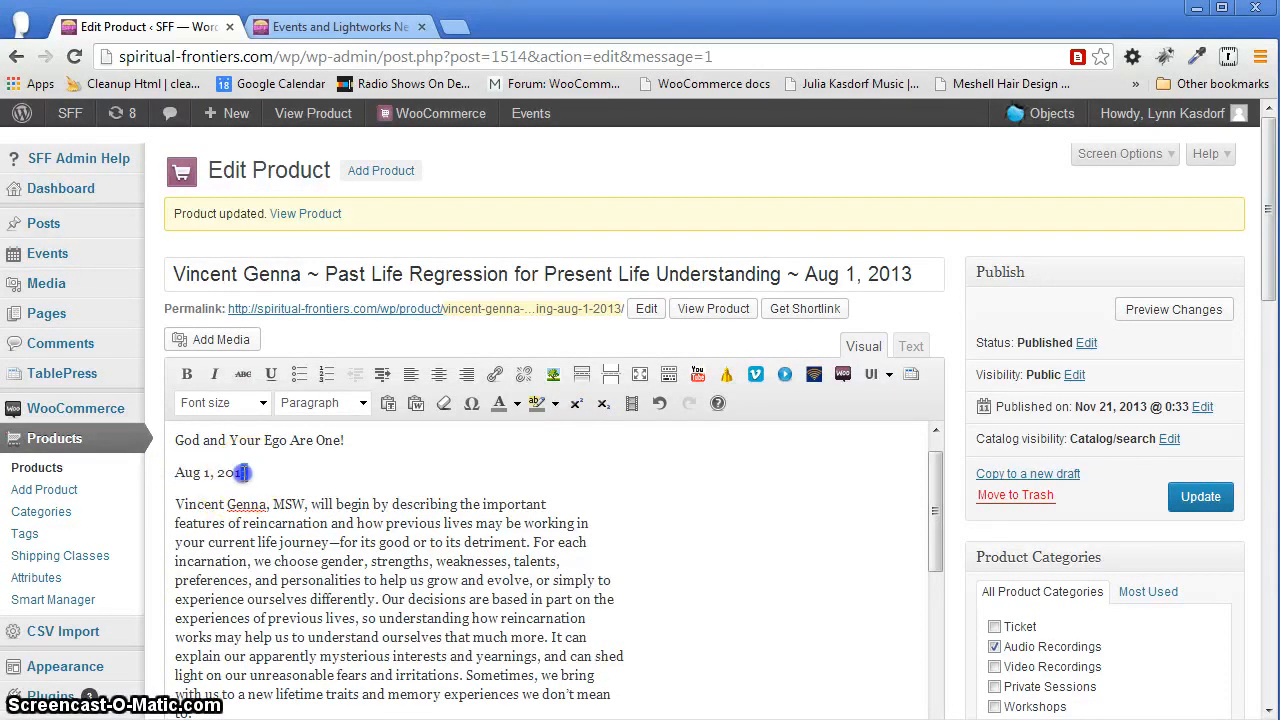
Start editing the preview clip's MP3 address in the description's audio shortcode
scroll(455, 558, "down", 2)
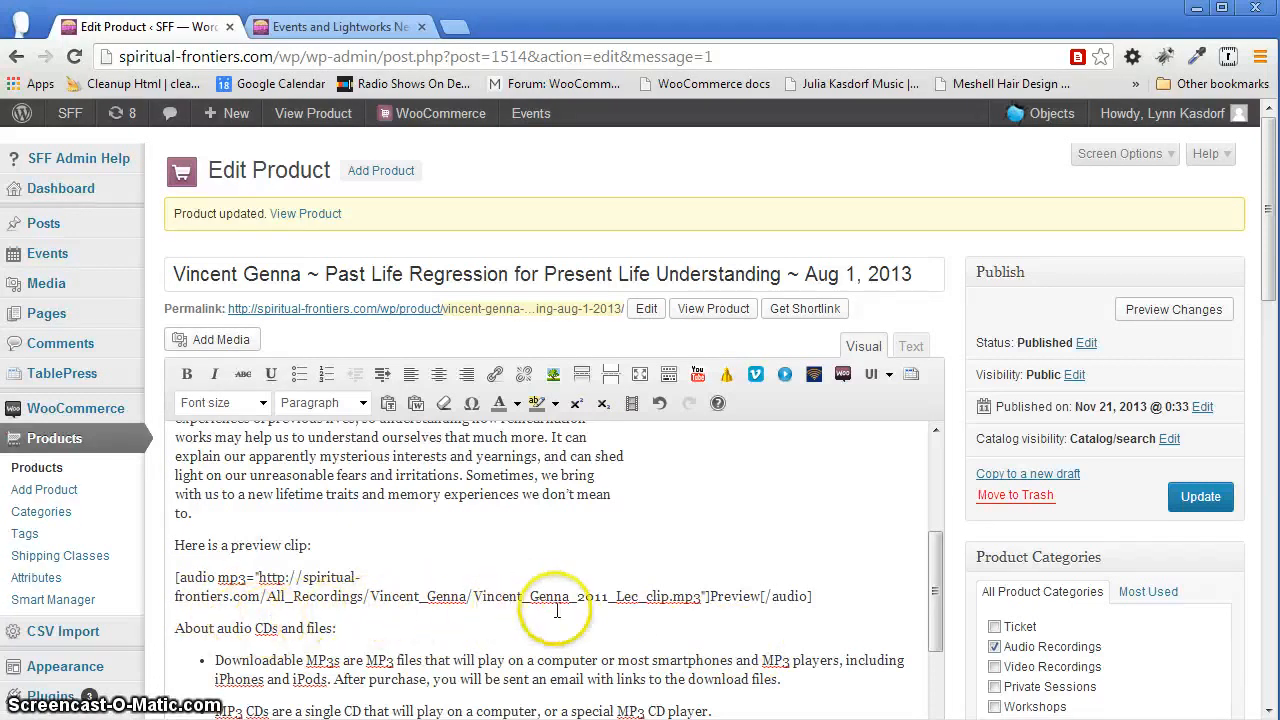
left_click(708, 597)
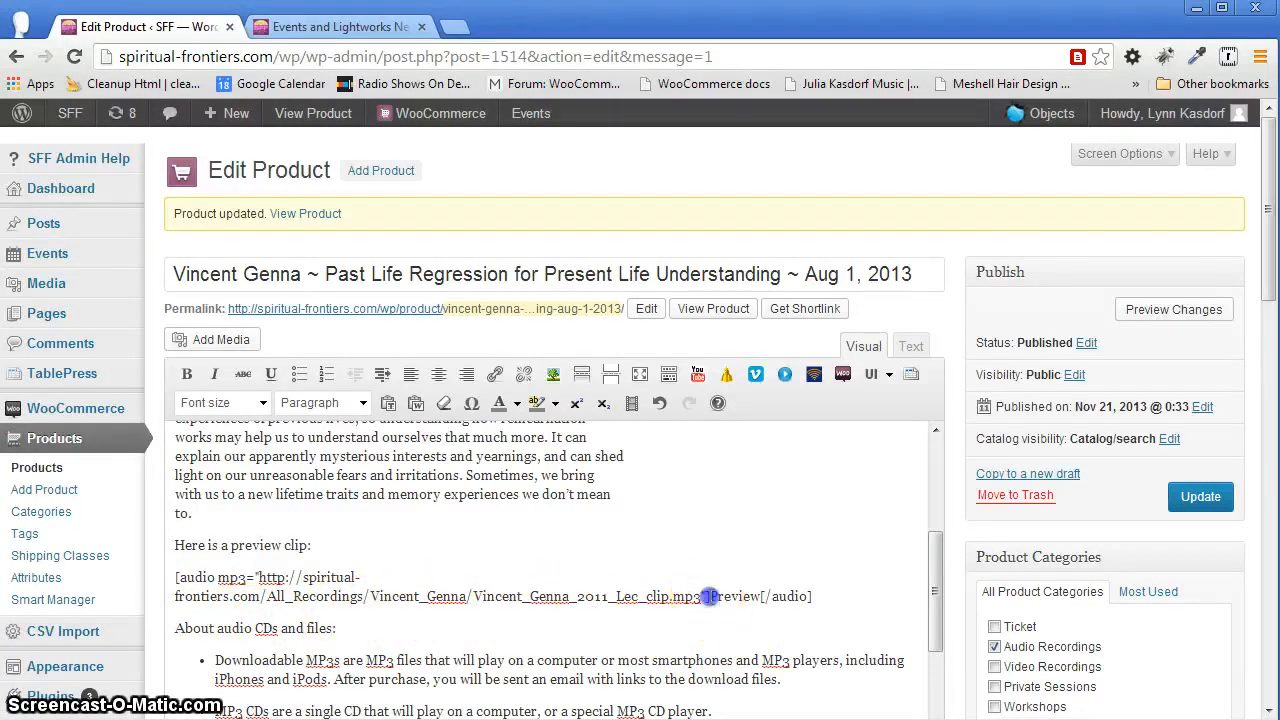